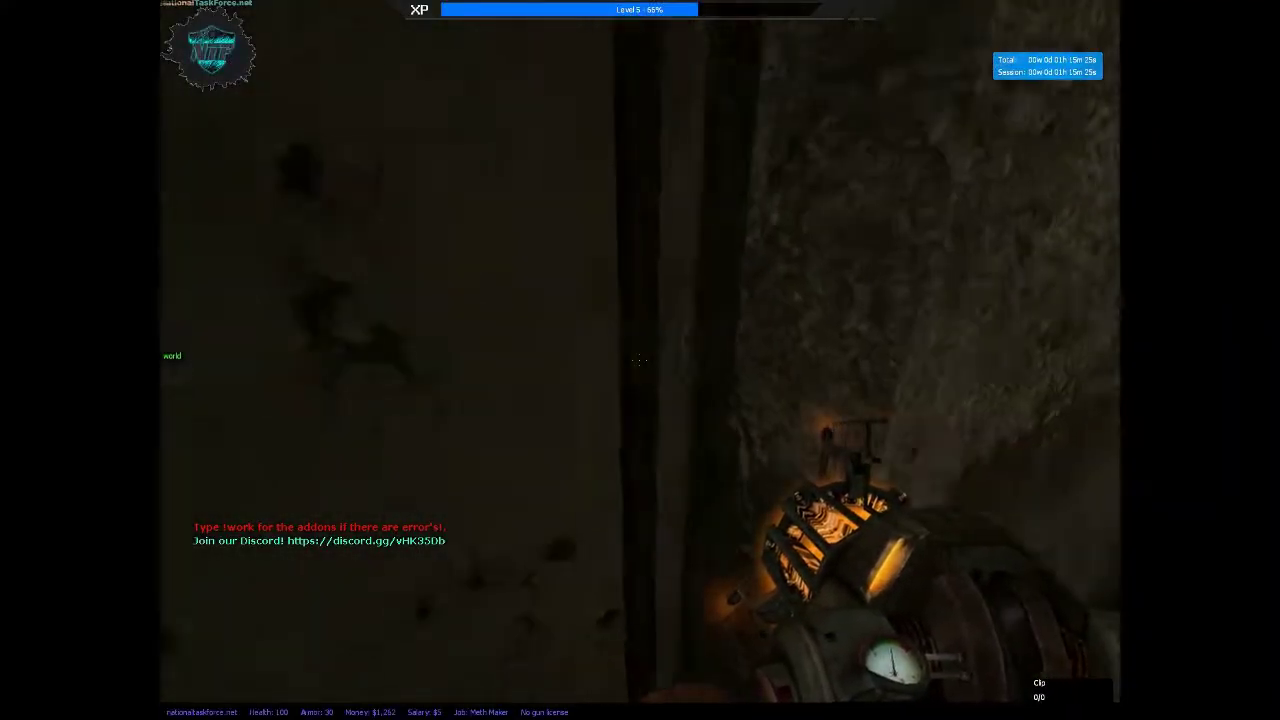
Turn on the flashlight and walk down the corridor to the keypad-locked container door
{"action": "key", "text": "f"}
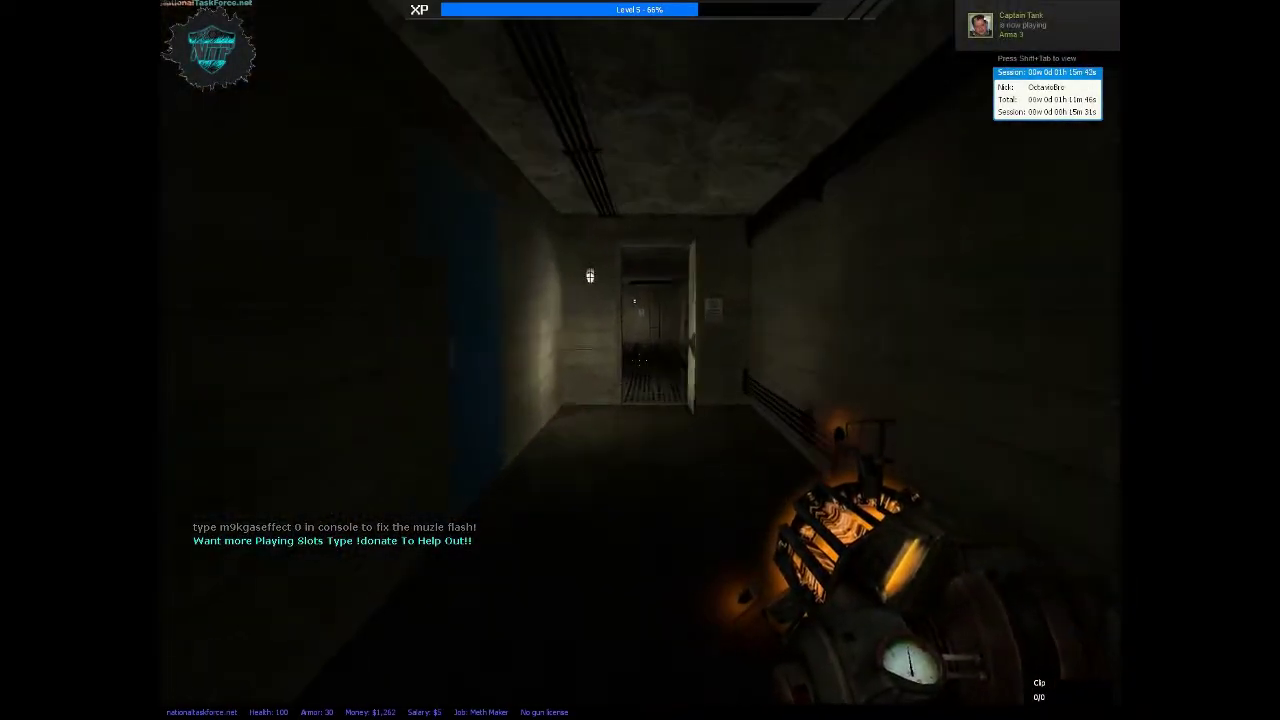
{"action": "key", "text": "w"}
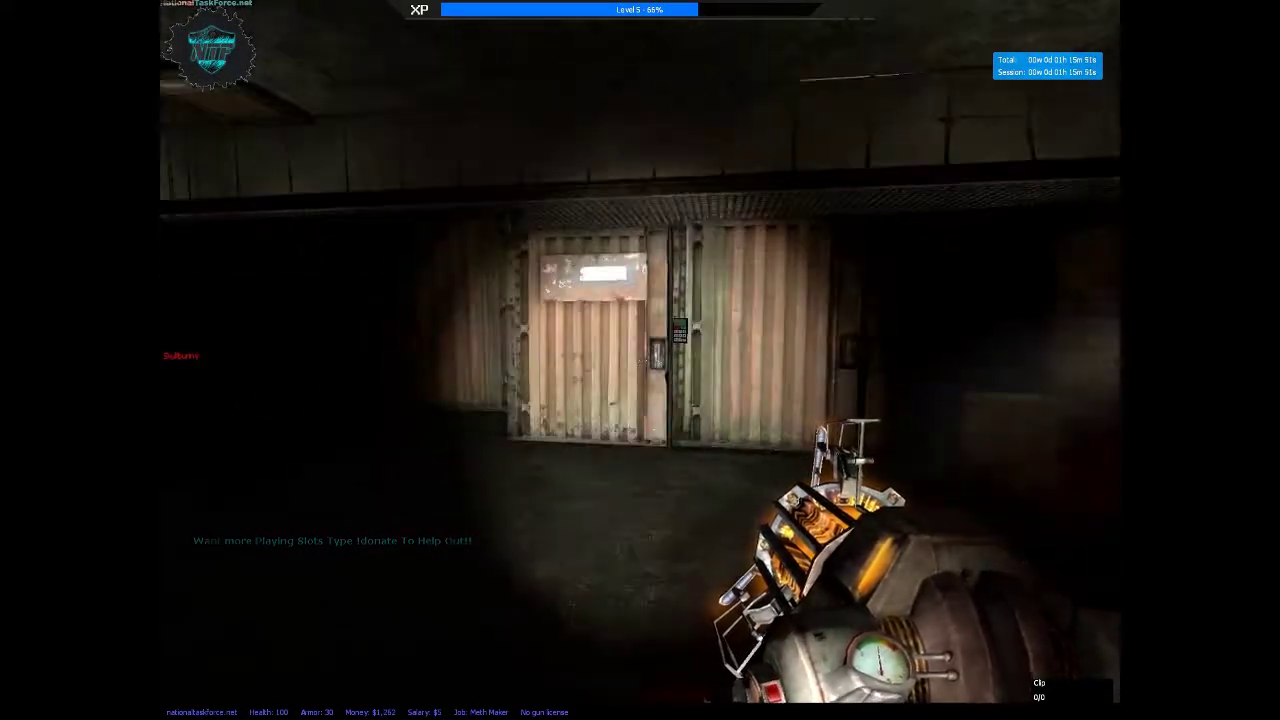
Enter the keypad code to open the container and step inside
{"action": "key", "text": "w"}
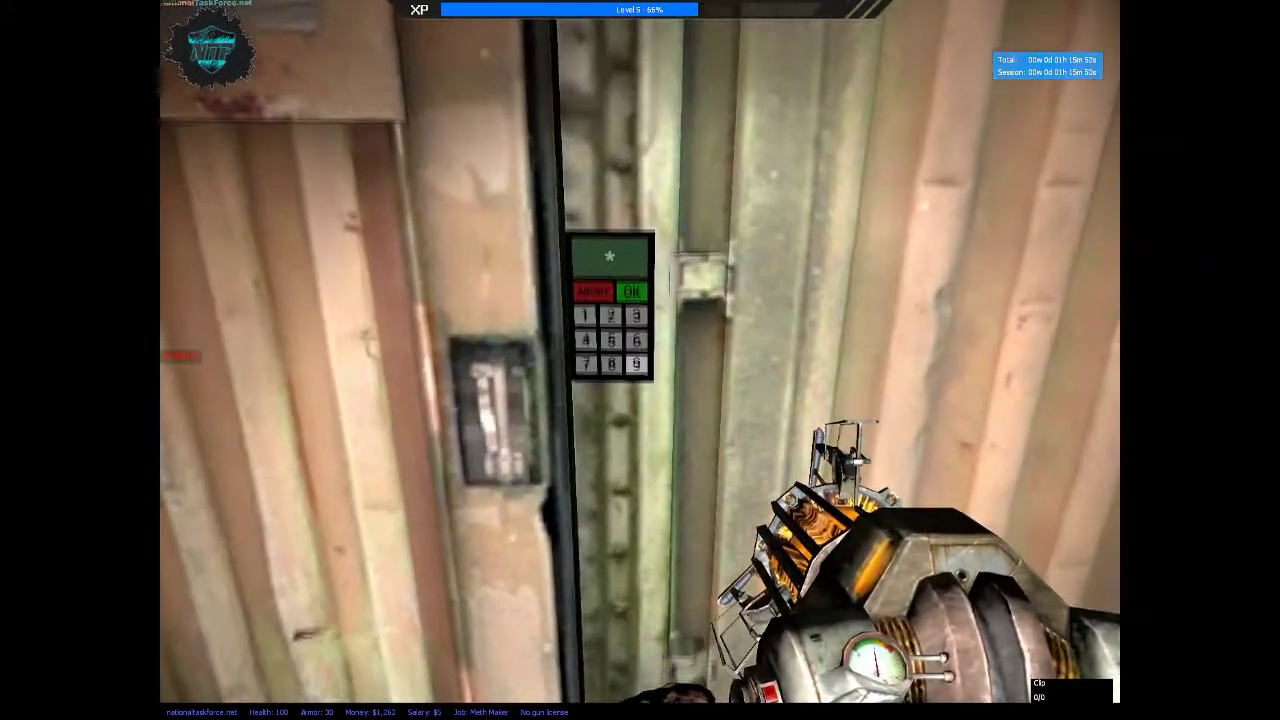
{"action": "key", "text": "e"}
{"action": "key", "text": "e"}
{"action": "key", "text": "e"}
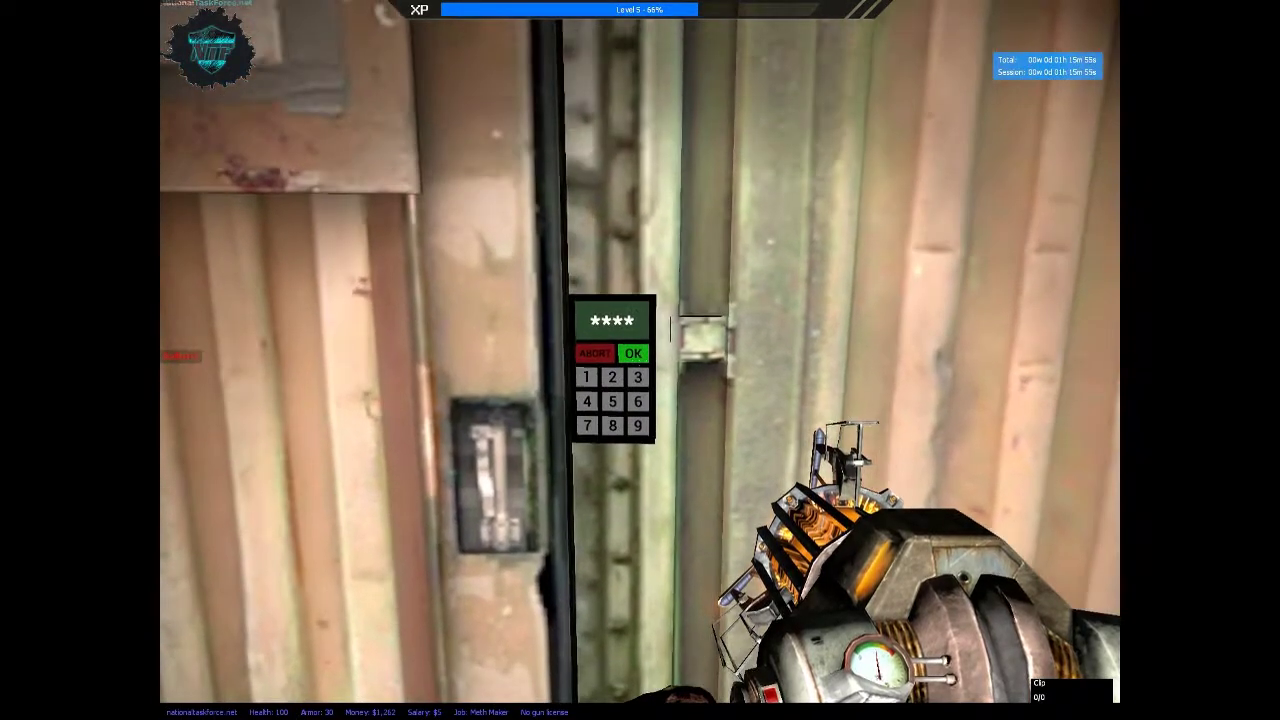
{"action": "key", "text": "Return"}
{"action": "key", "text": "w"}
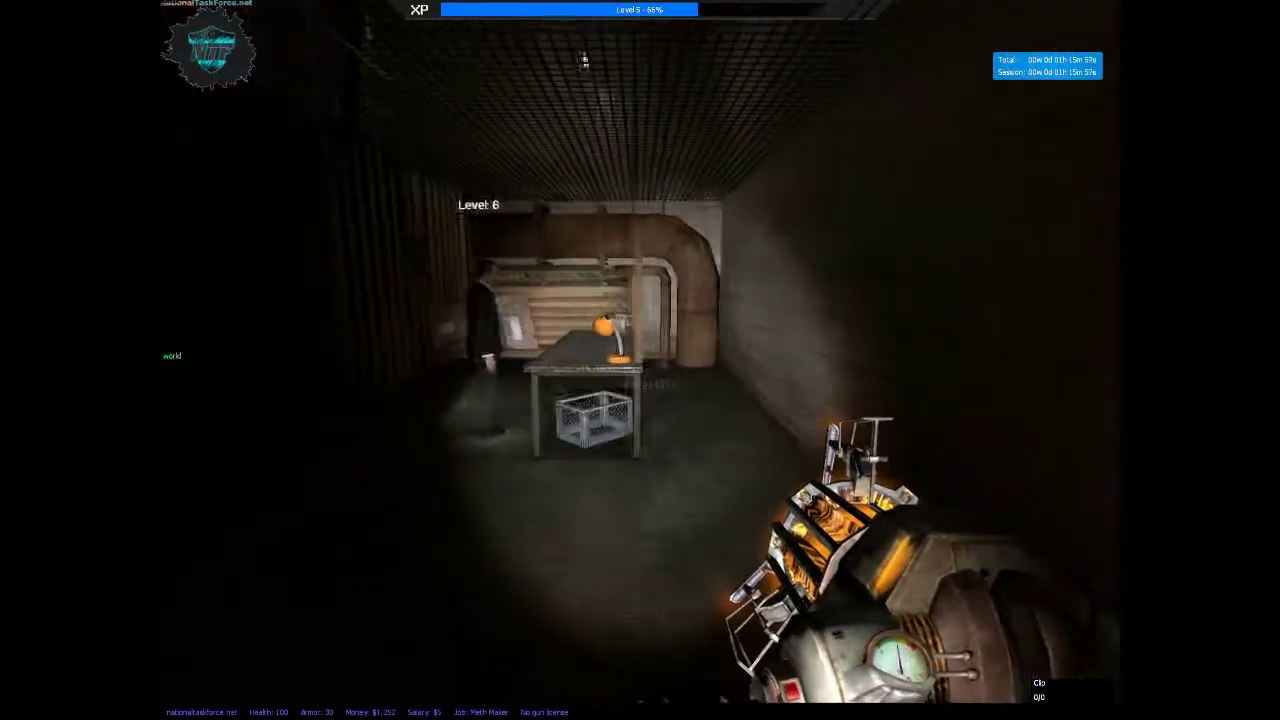
Move the green crate to the floor and bring up the Miscellaneous shop items list
{"action": "key", "text": "w"}
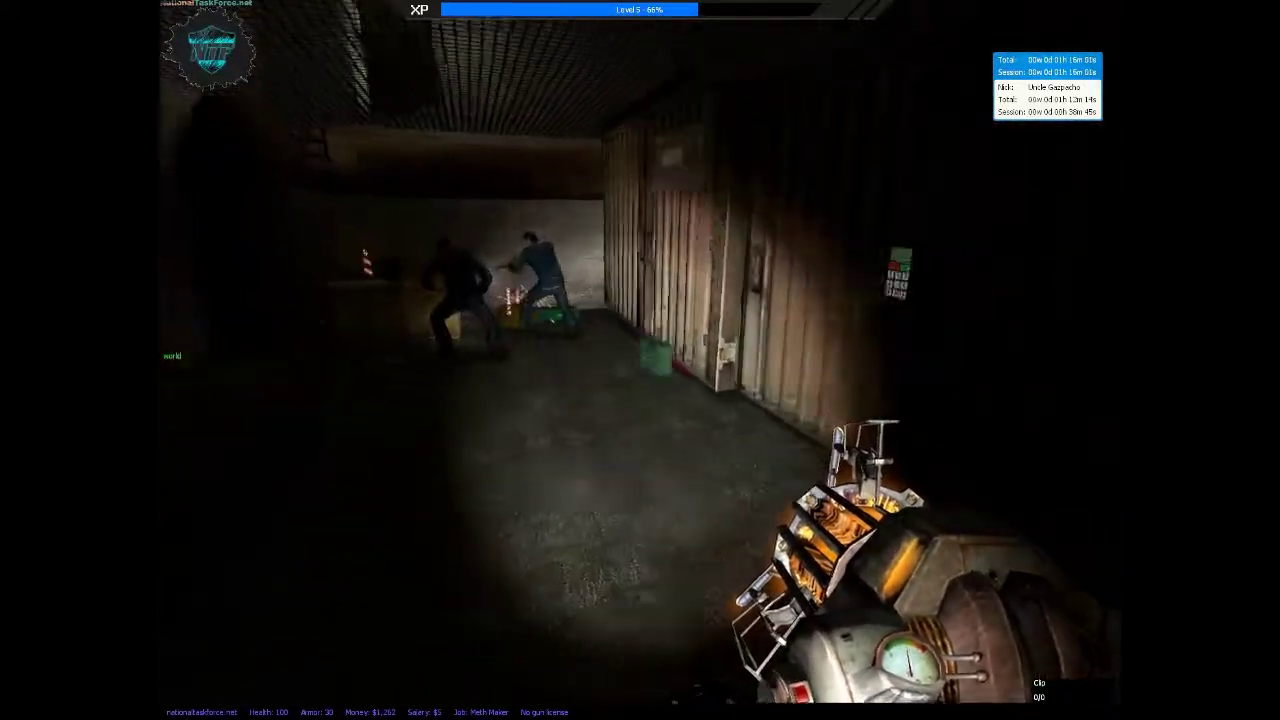
{"action": "key", "text": "w"}
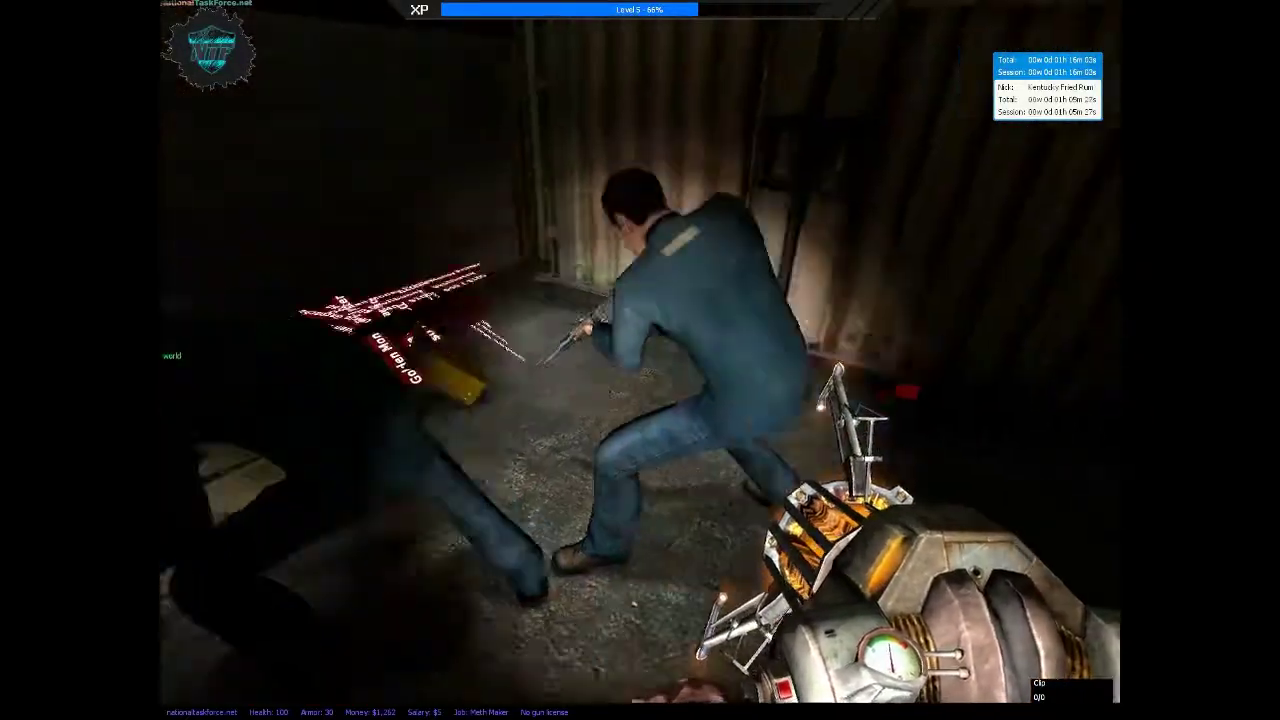
{"action": "left_click", "coordinate": [640, 360]}
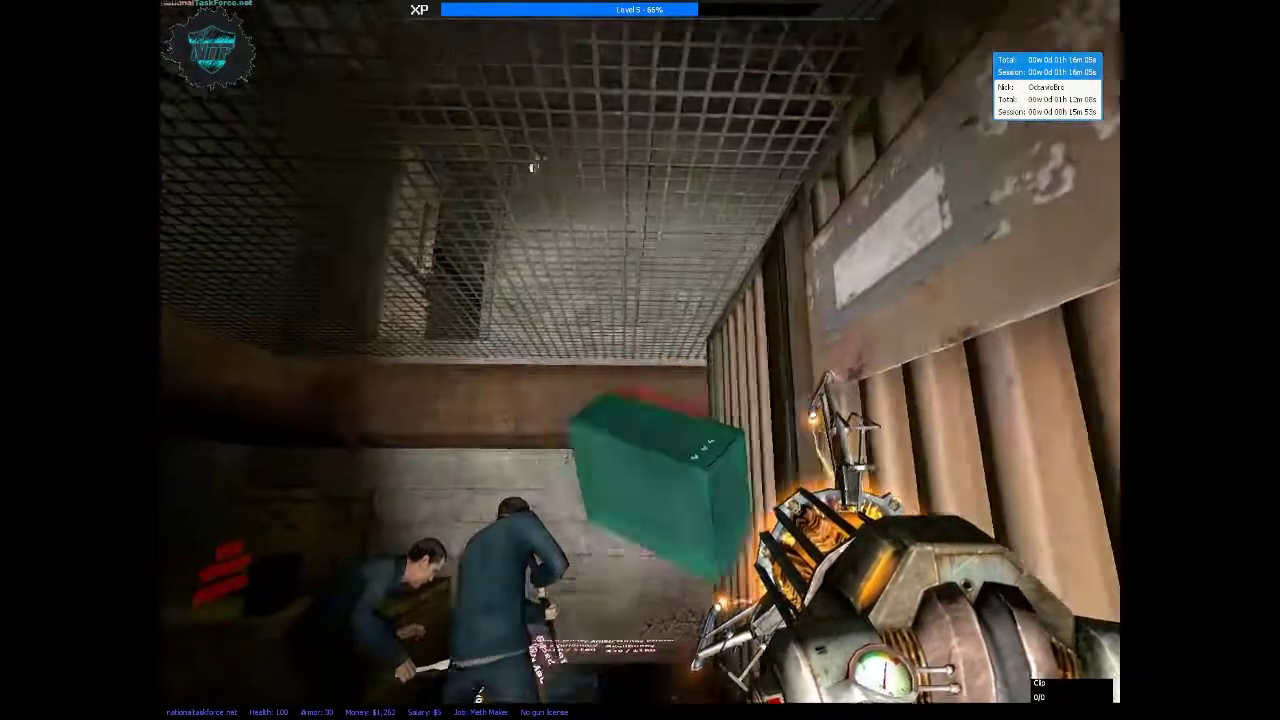
{"action": "left_click_drag", "start_coordinate": [640, 360], "coordinate": [640, 360]}
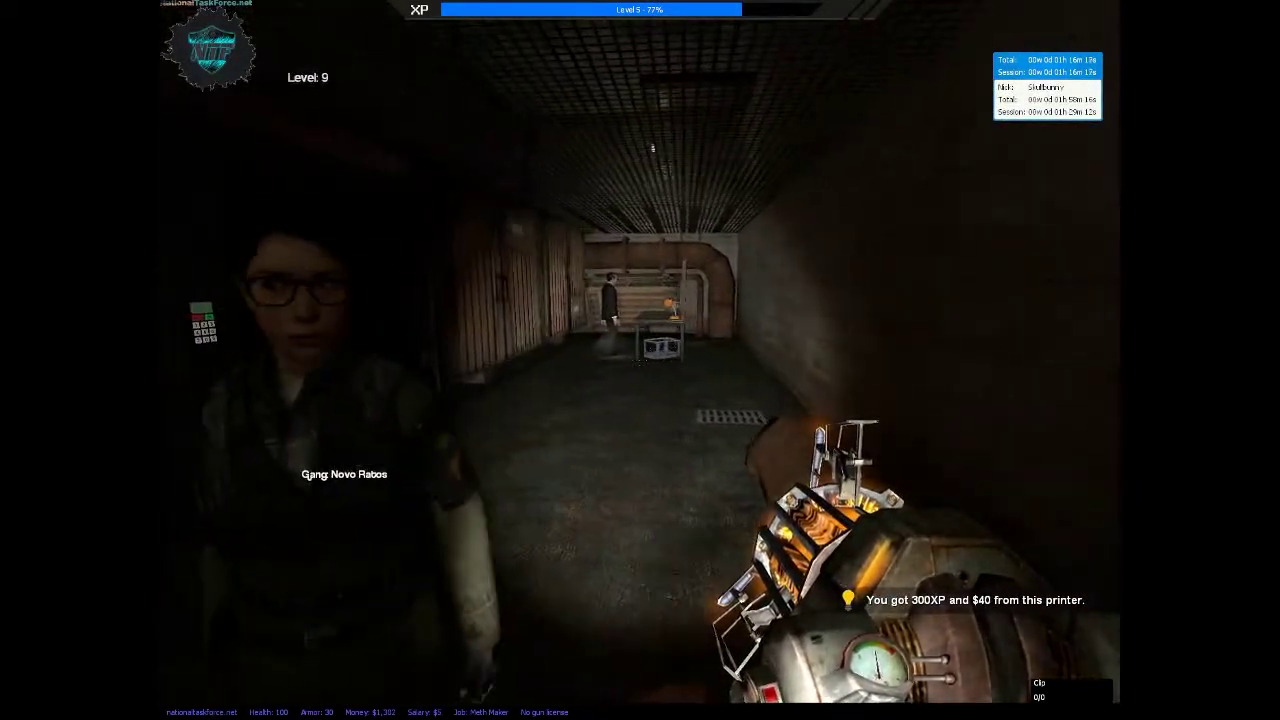
{"action": "key", "text": "F4"}
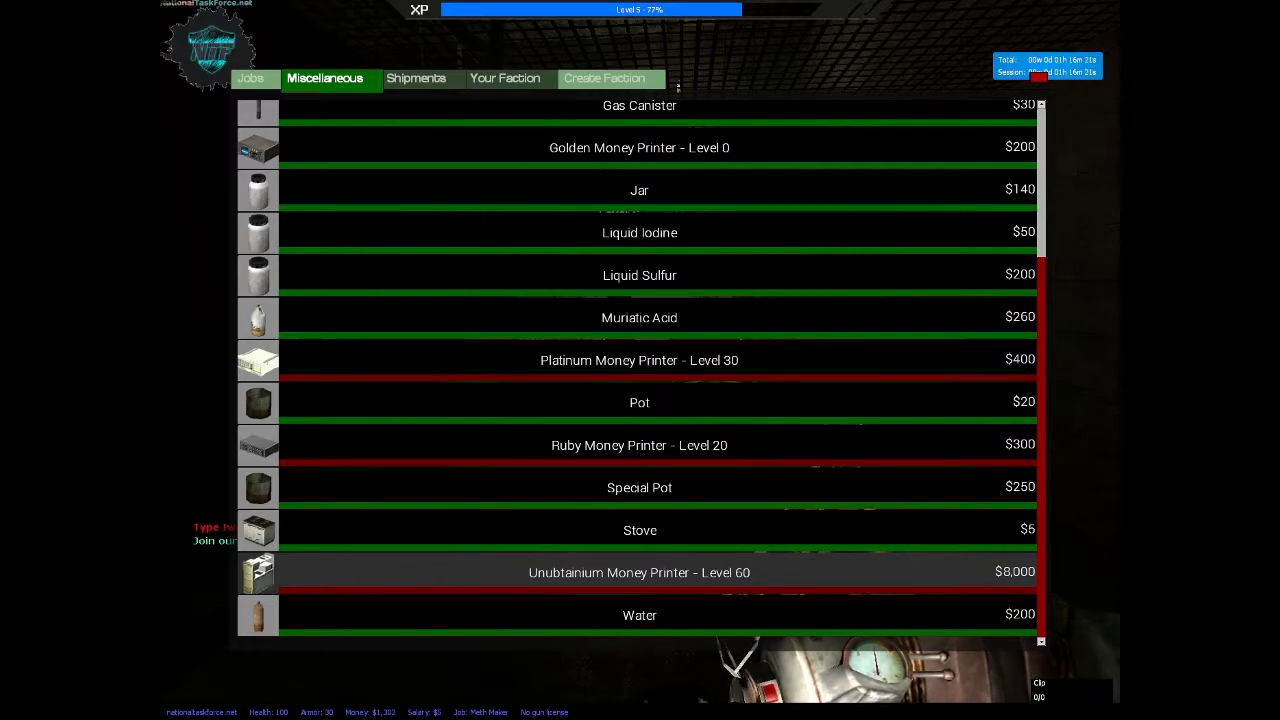
Close the DarkRP shop menu with F4 and face the container corridor again
{"action": "key", "text": "F4"}
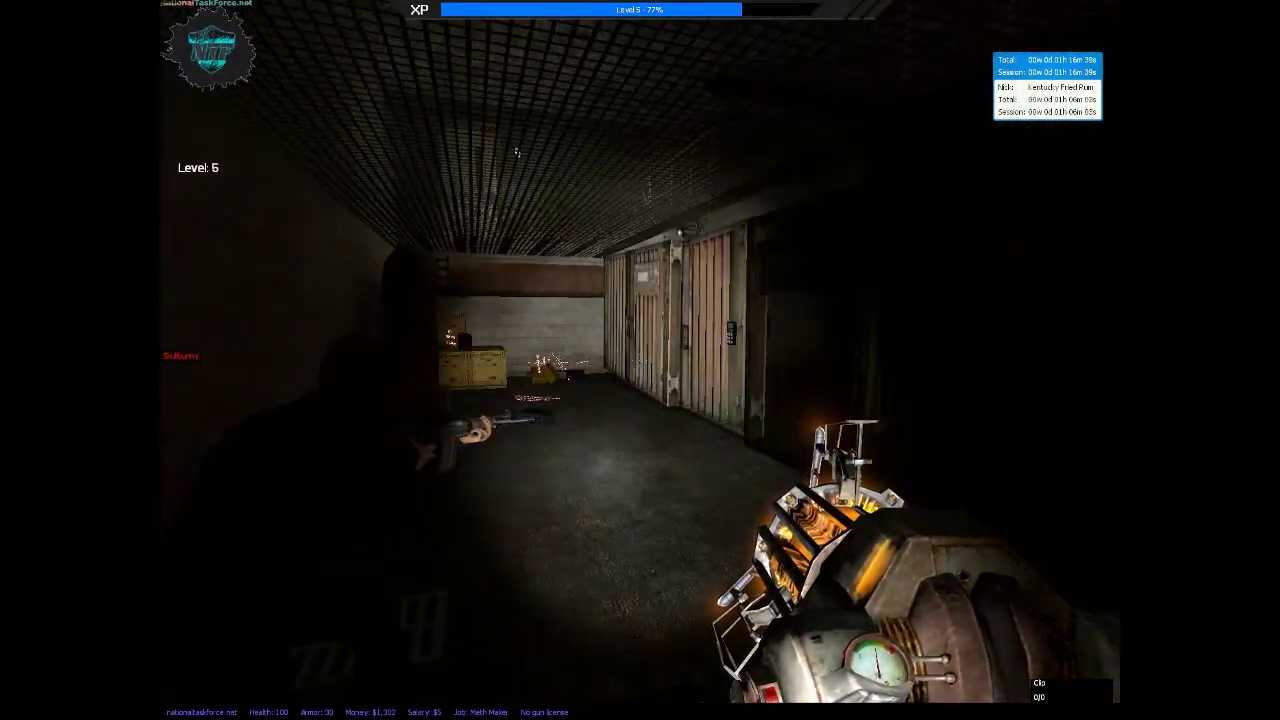
{"action": "type", "text": "y"}
{"action": "type", "text": "/a"}
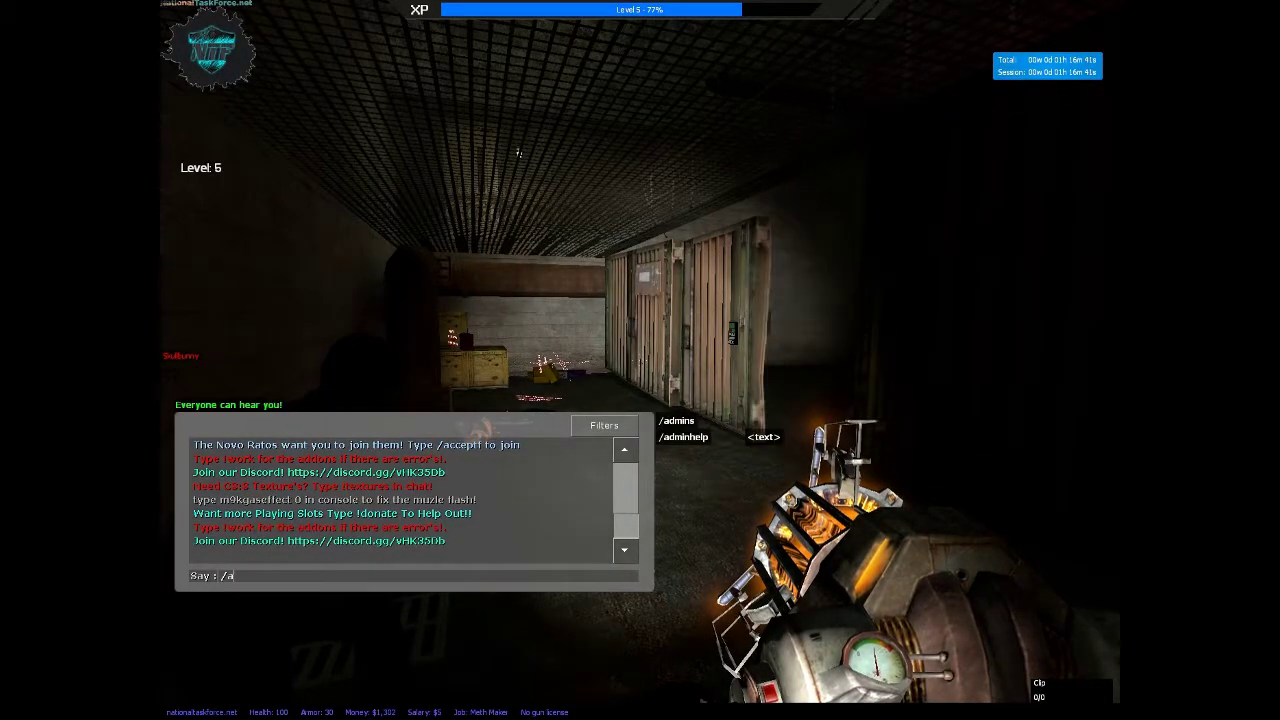
{"action": "type", "text": "pt tf"}
Send /accepttf in chat to accept the Novo Ratos gang invite
{"action": "key", "text": "Return"}
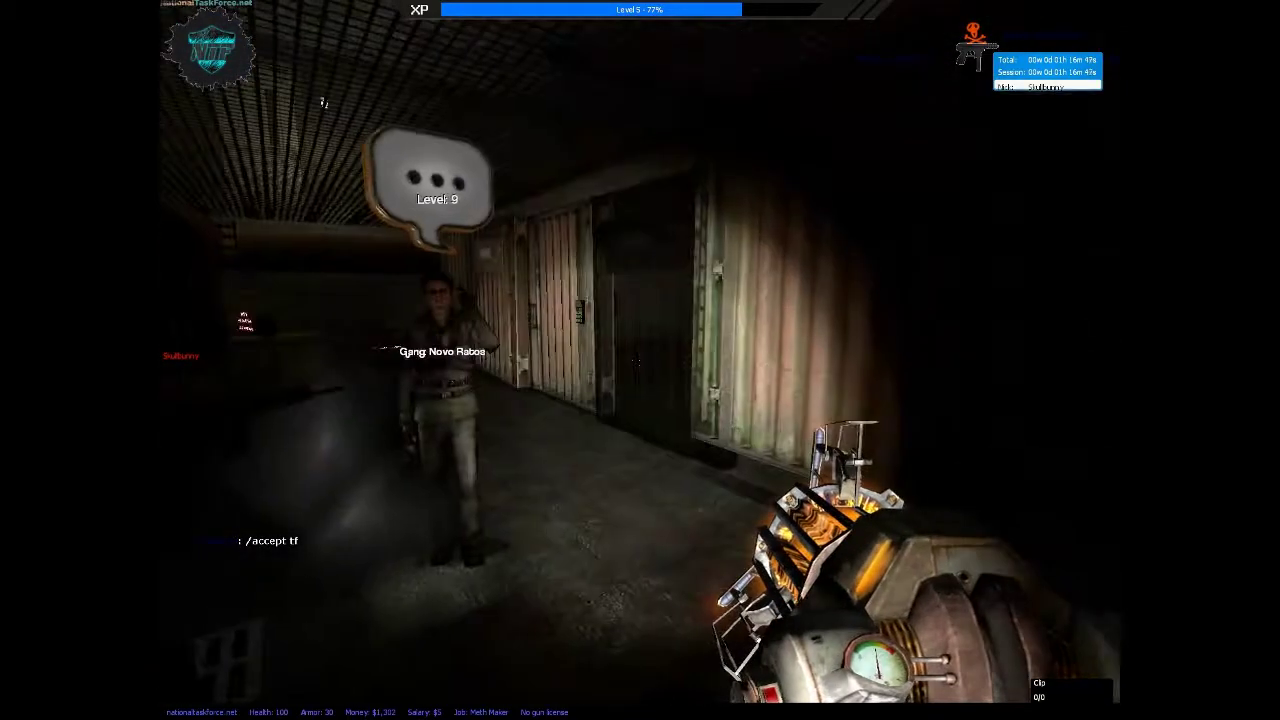
{"action": "key", "text": "y"}
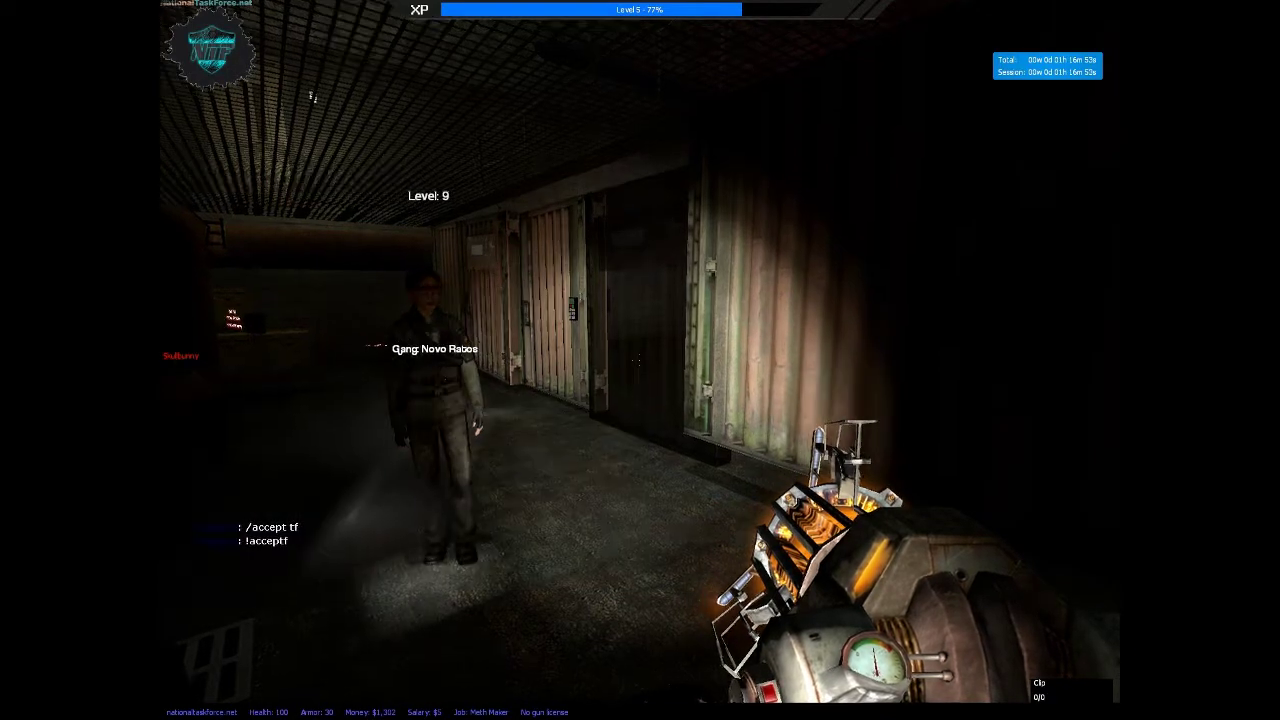
{"action": "key", "text": "y"}
{"action": "type", "text": "/acceptf"}
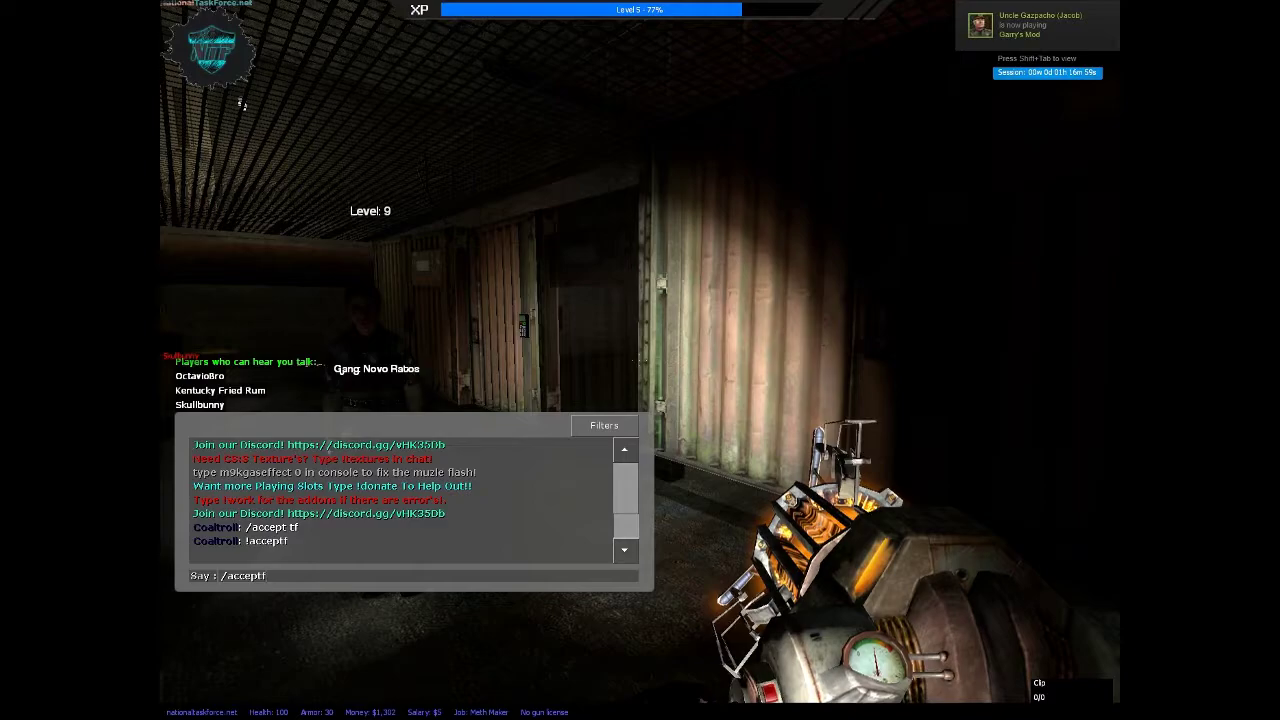
{"action": "key", "text": "Return"}
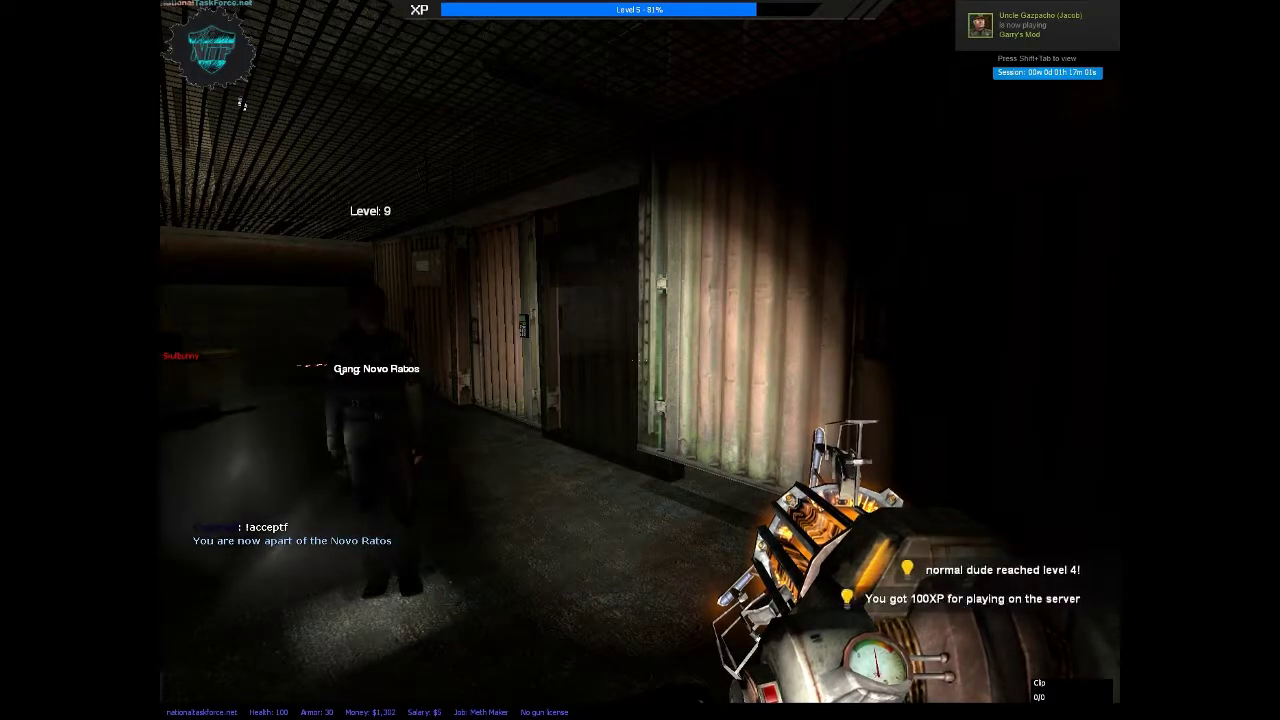
Walk through the crate rooms to the printer and collect 300 XP and $40
{"action": "key", "text": "w"}
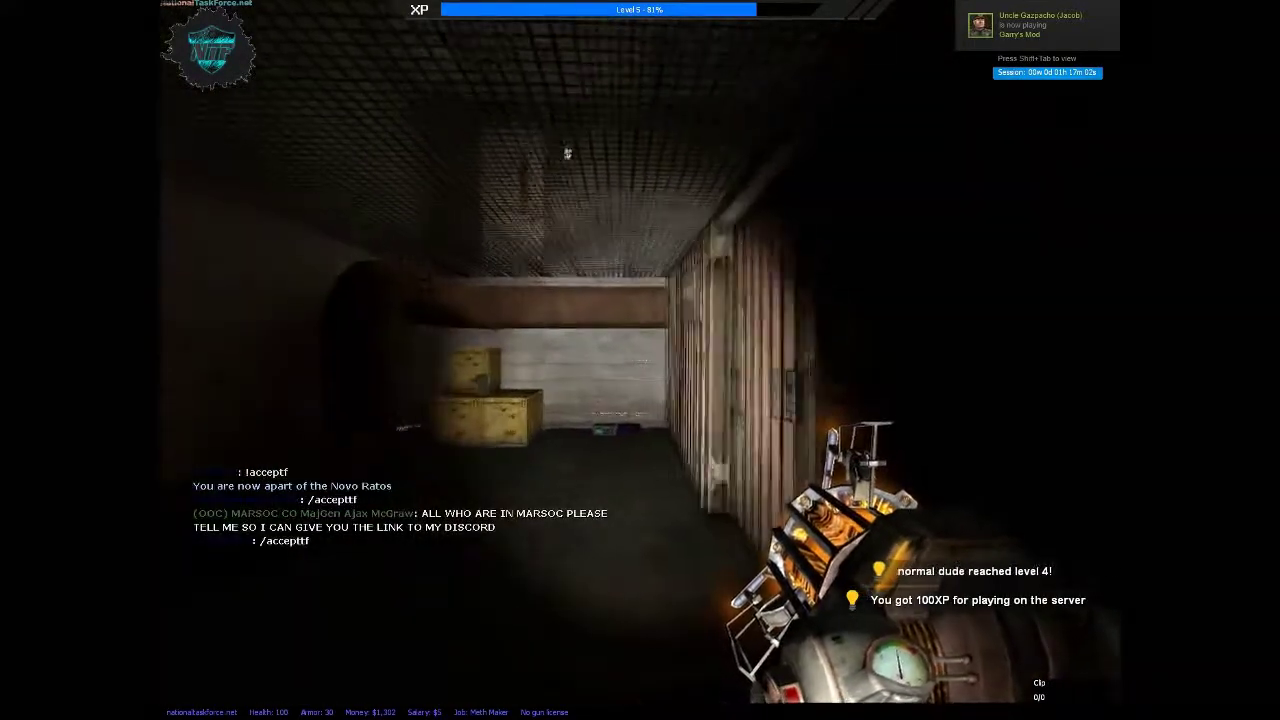
{"action": "key", "text": "w"}
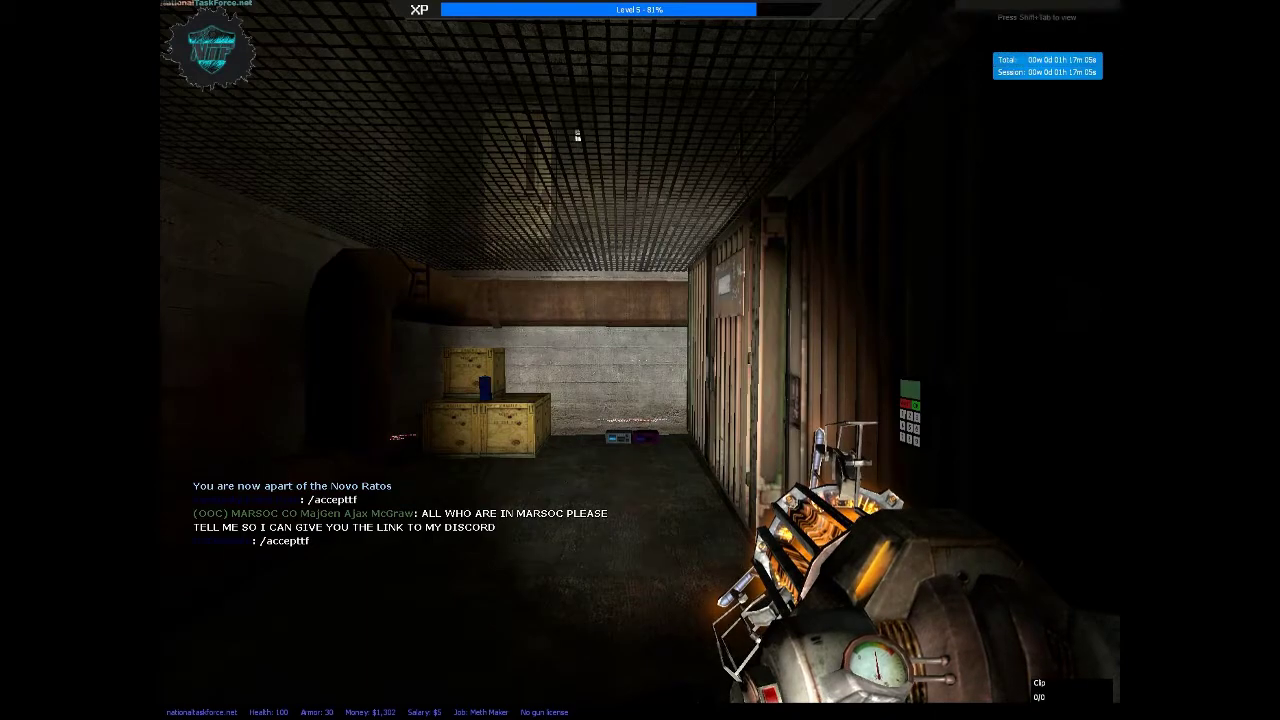
{"action": "key", "text": "w"}
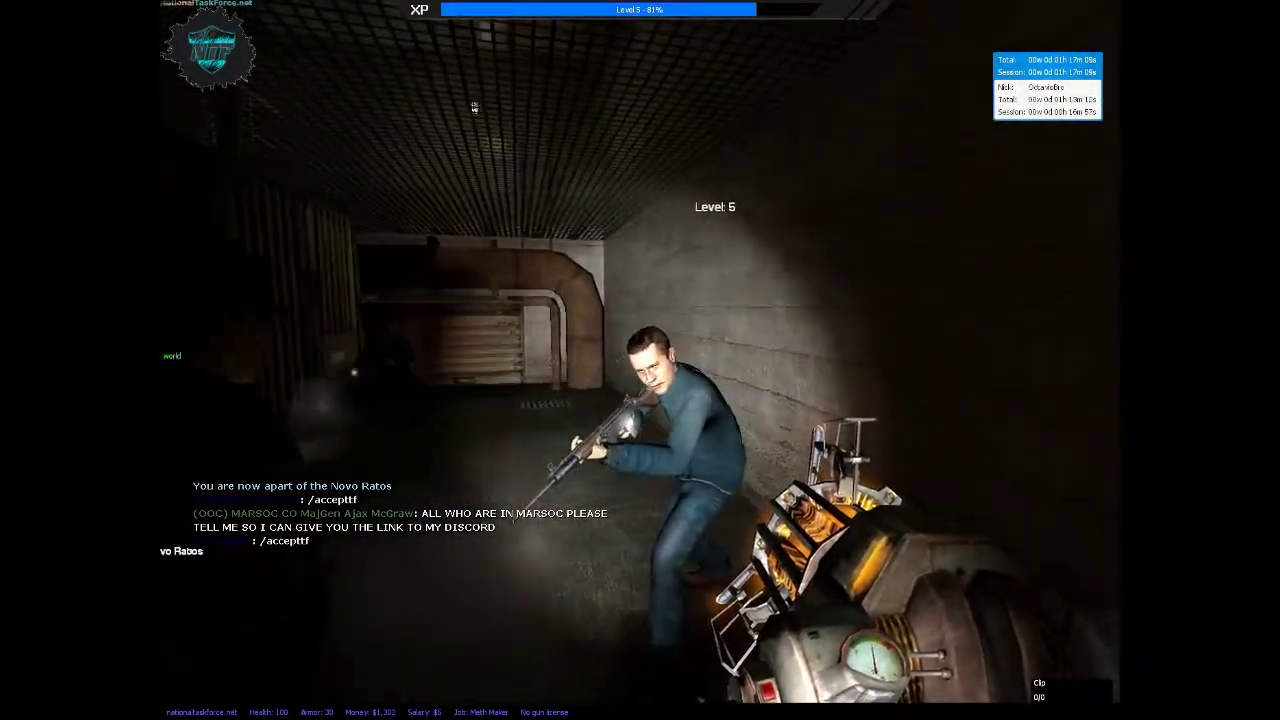
{"action": "key", "text": "w"}
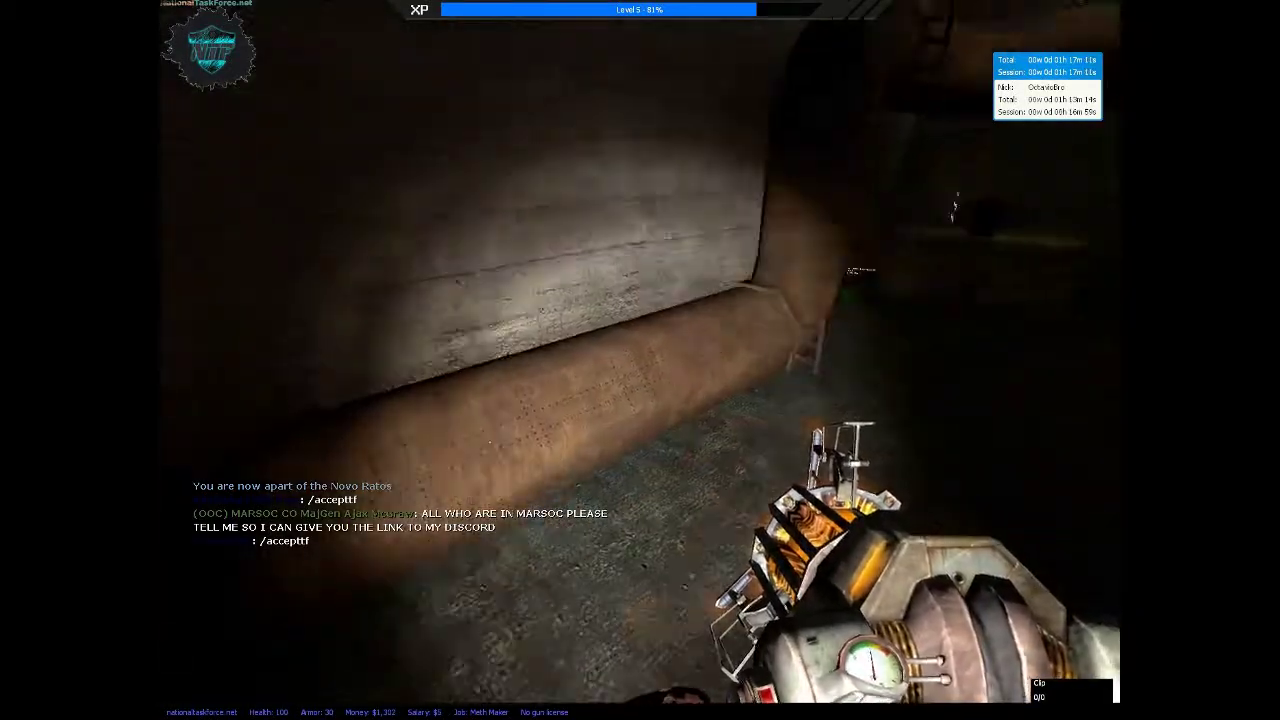
{"action": "key", "text": "w"}
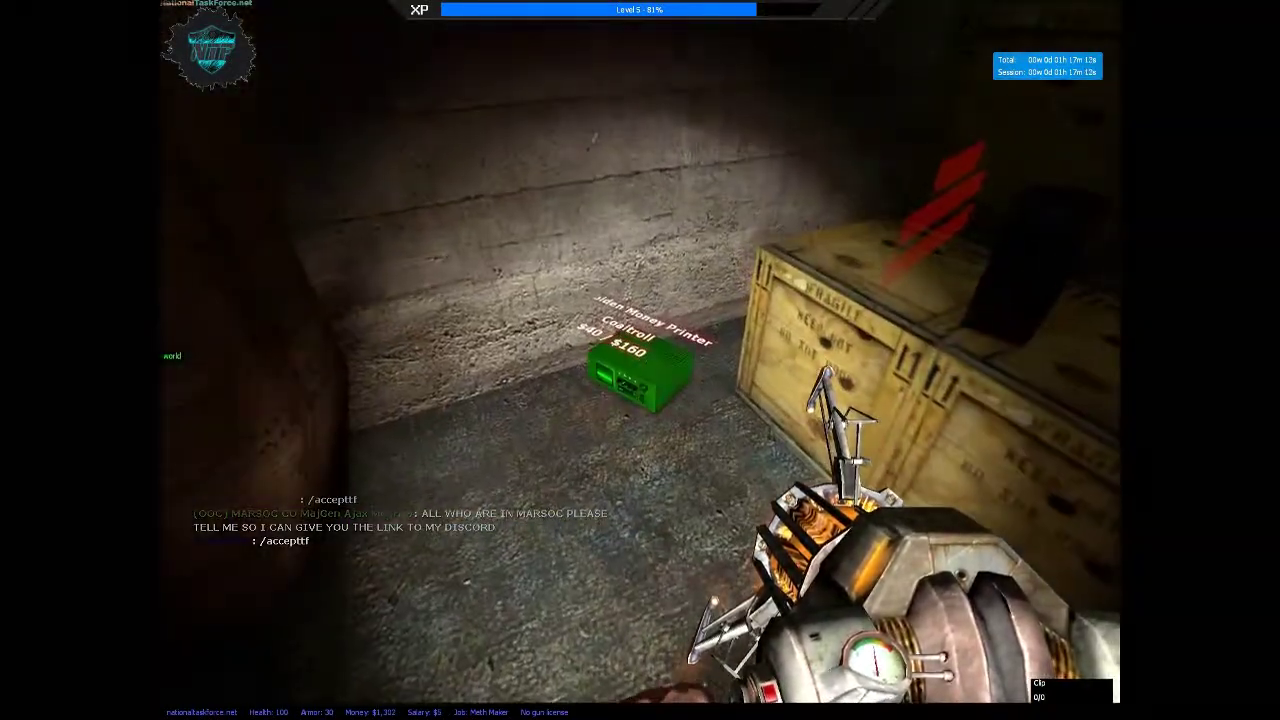
{"action": "key", "text": "e"}
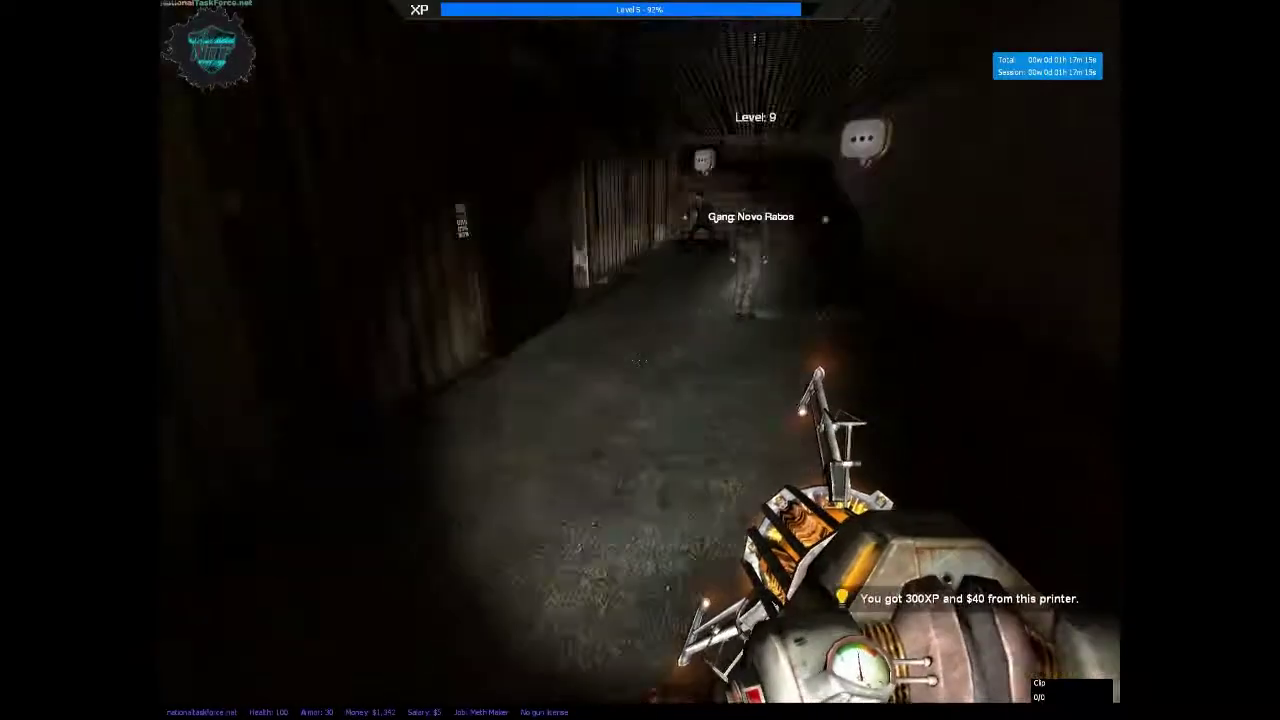
Walk back past the players into the yellow-crate room beside a Novo Ratos member
{"action": "key", "text": "w"}
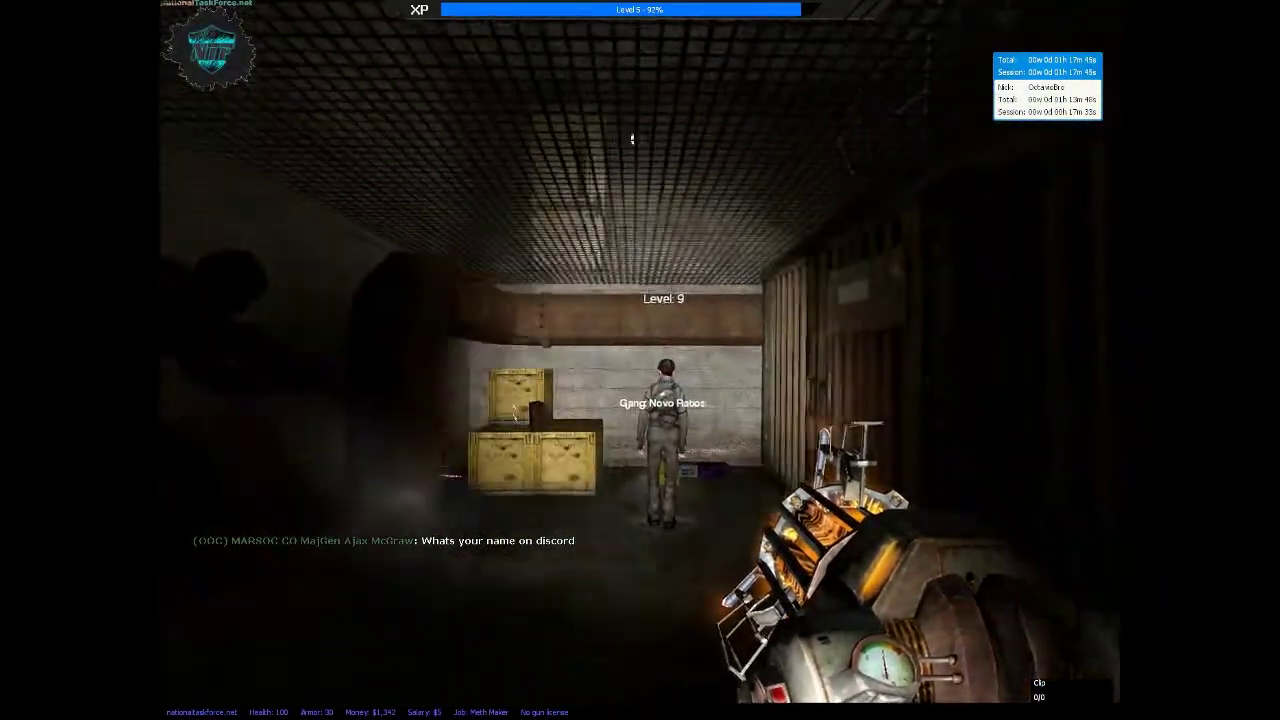
{"action": "scroll", "coordinate": [640, 360], "scroll_direction": "down", "scroll_amount": 4}
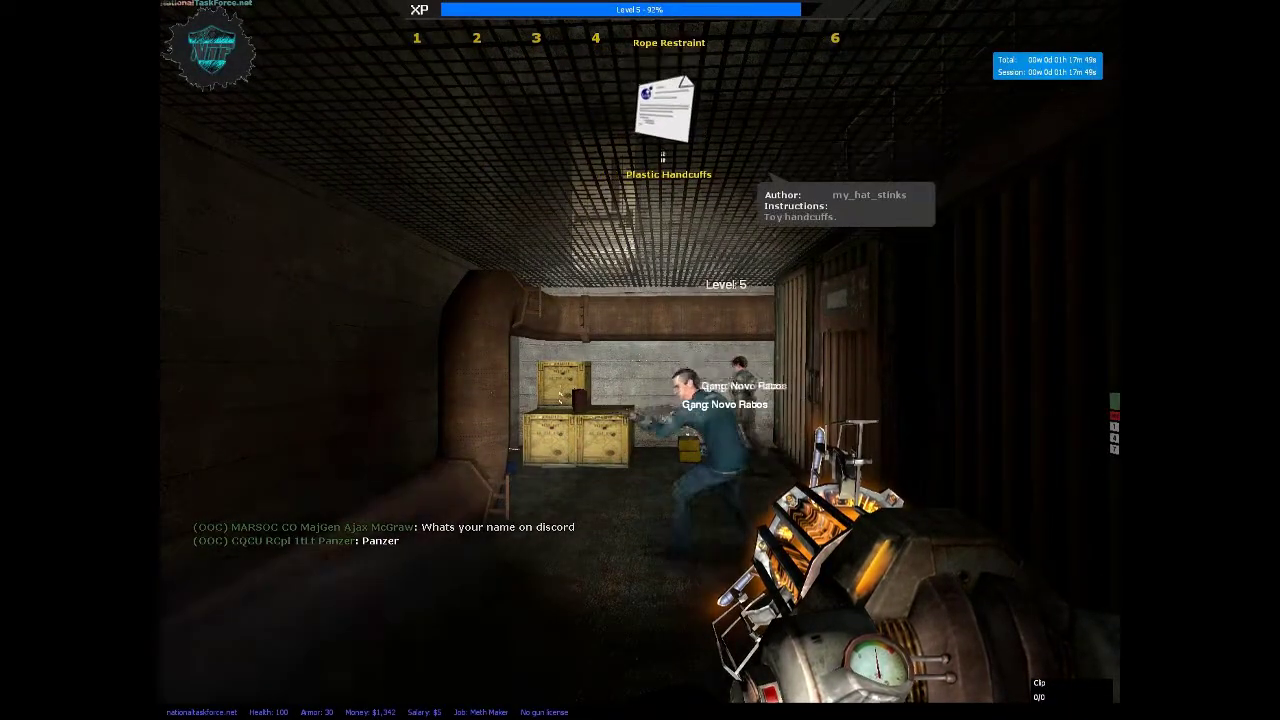
{"action": "scroll", "coordinate": [640, 360], "scroll_direction": "up", "scroll_amount": 2}
{"action": "left_click", "coordinate": [640, 360]}
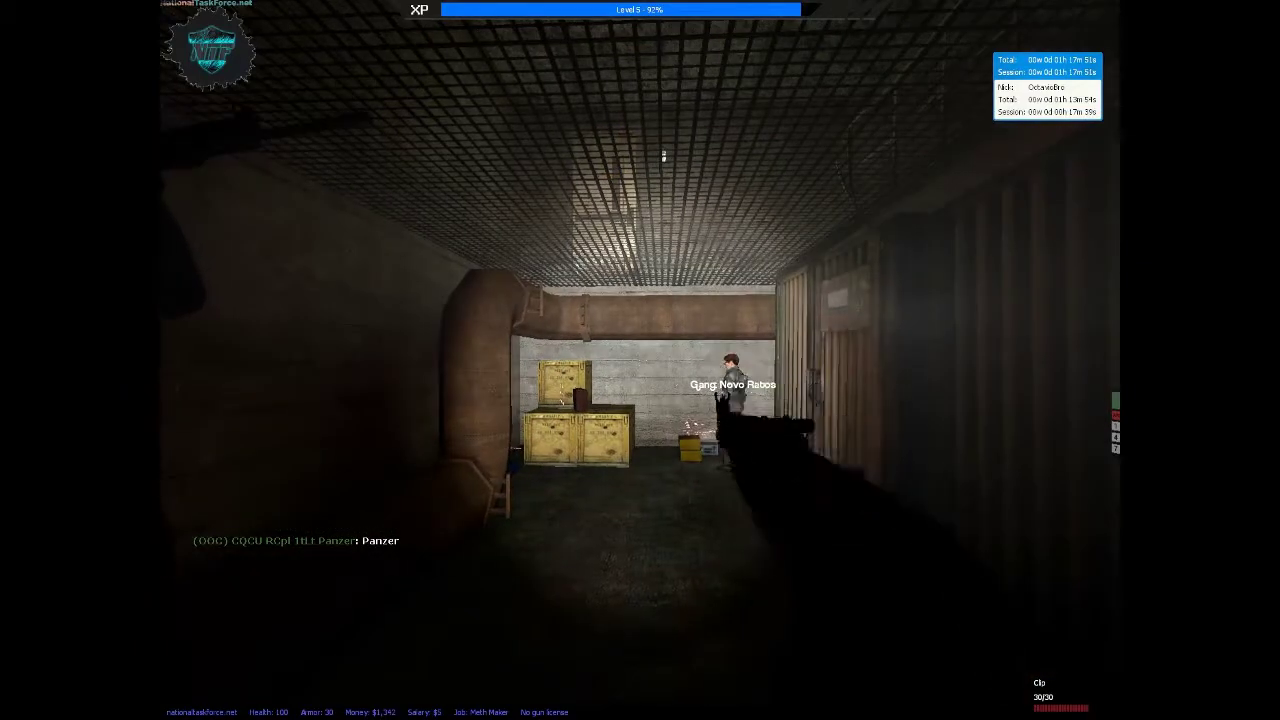
{"action": "scroll", "coordinate": [640, 360], "scroll_direction": "up", "scroll_amount": 6}
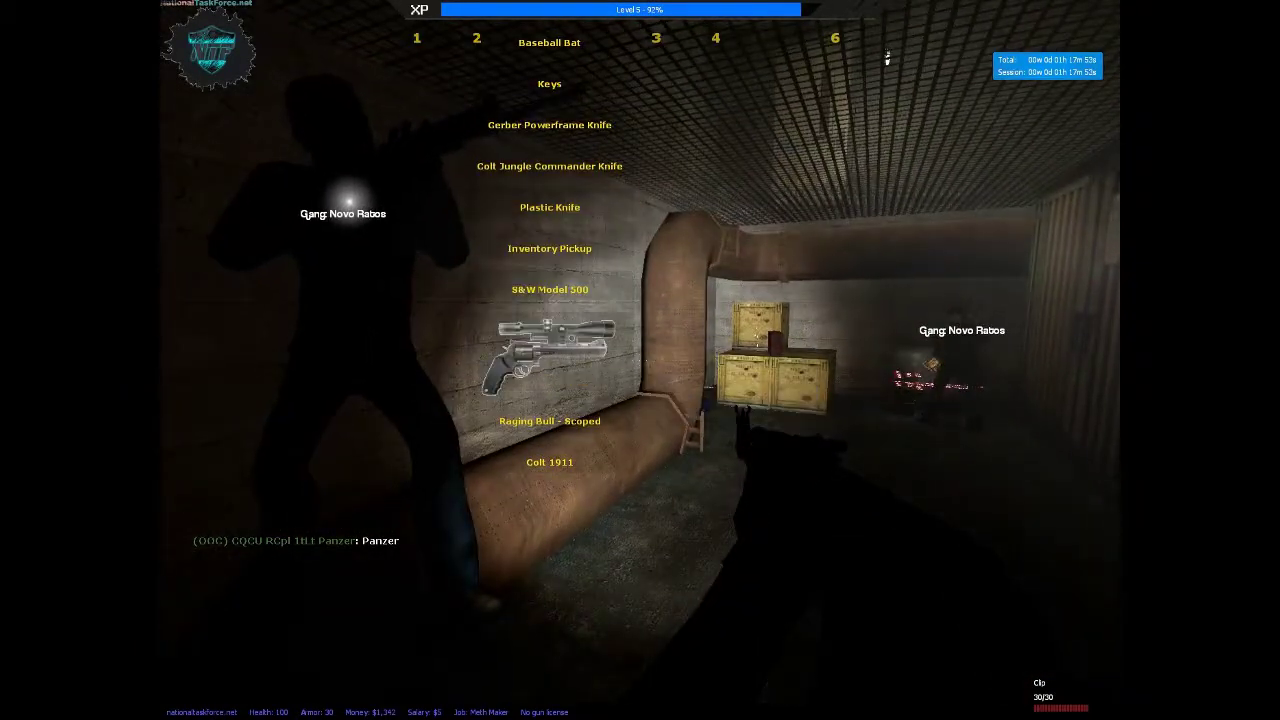
{"action": "left_click", "coordinate": [640, 360]}
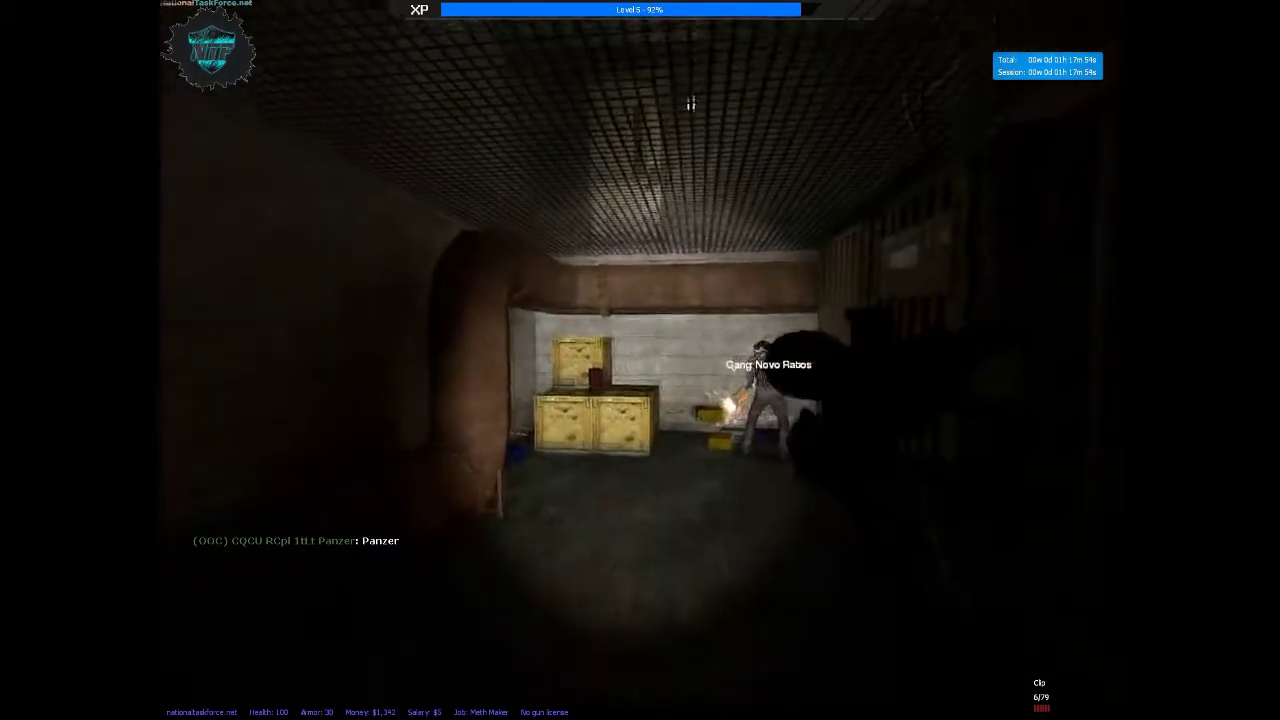
{"action": "right_click", "coordinate": [640, 360]}
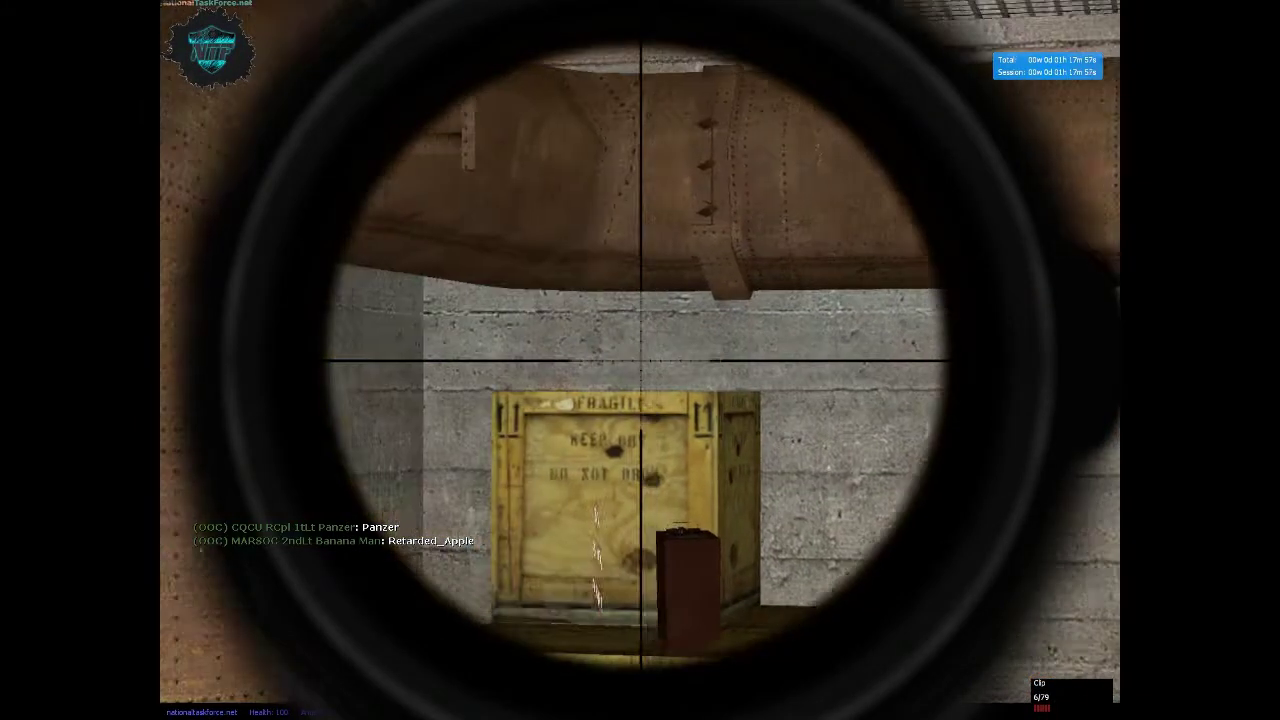
{"action": "right_click", "coordinate": [640, 360]}
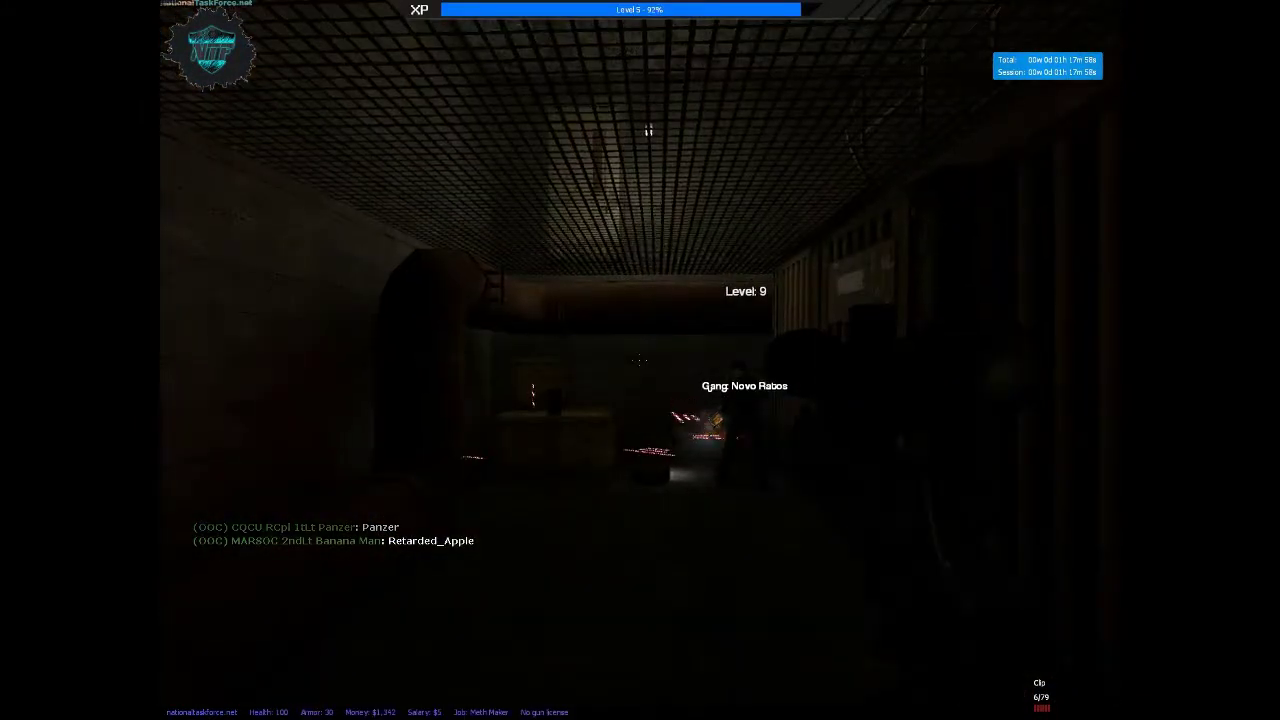
{"action": "key", "text": "f"}
{"action": "key", "text": "1"}
{"action": "key", "text": "Tab"}
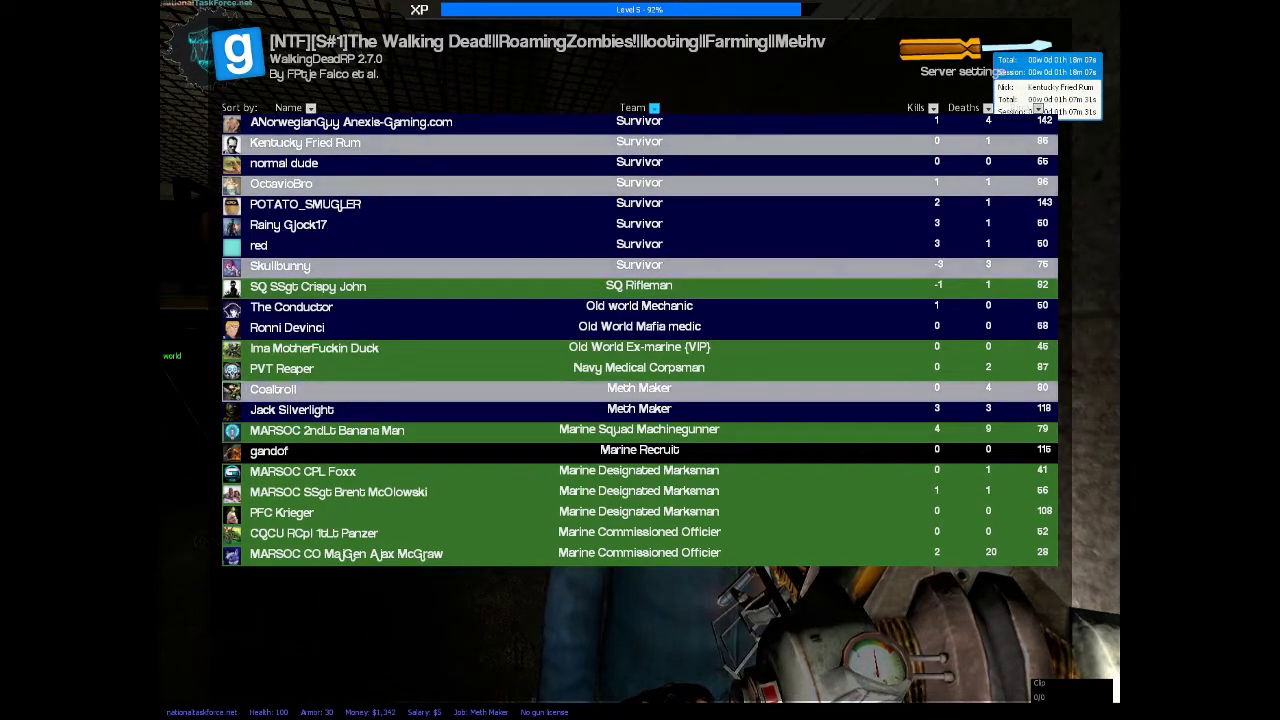
{"action": "key", "text": "Tab"}
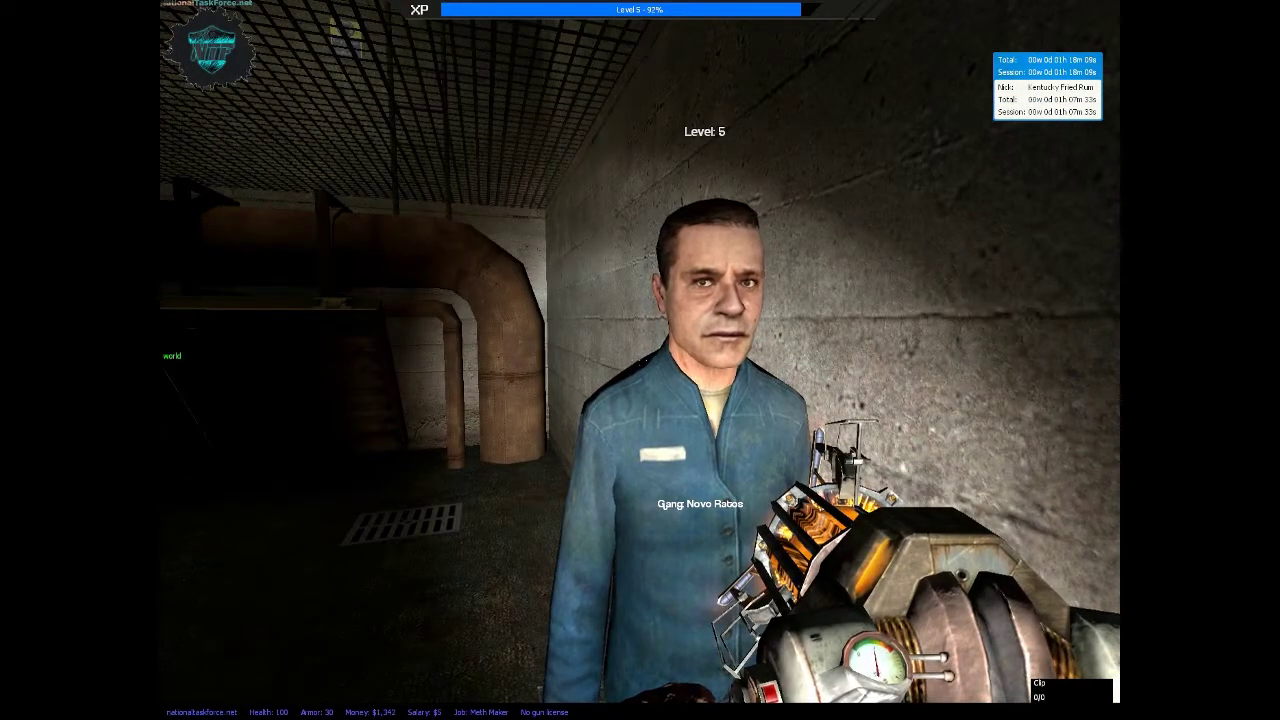
Check the player list, light the corridor, and shove the lamp table and crate back
{"action": "key", "text": "Tab"}
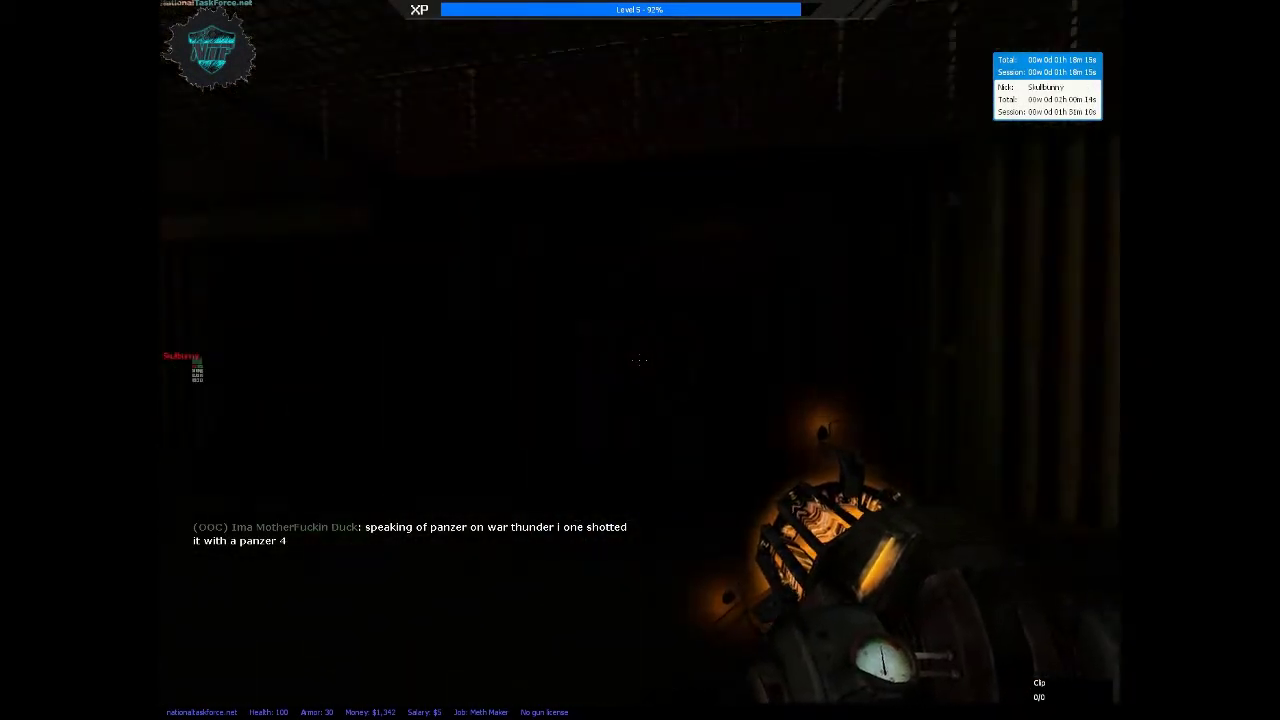
{"action": "key", "text": "f"}
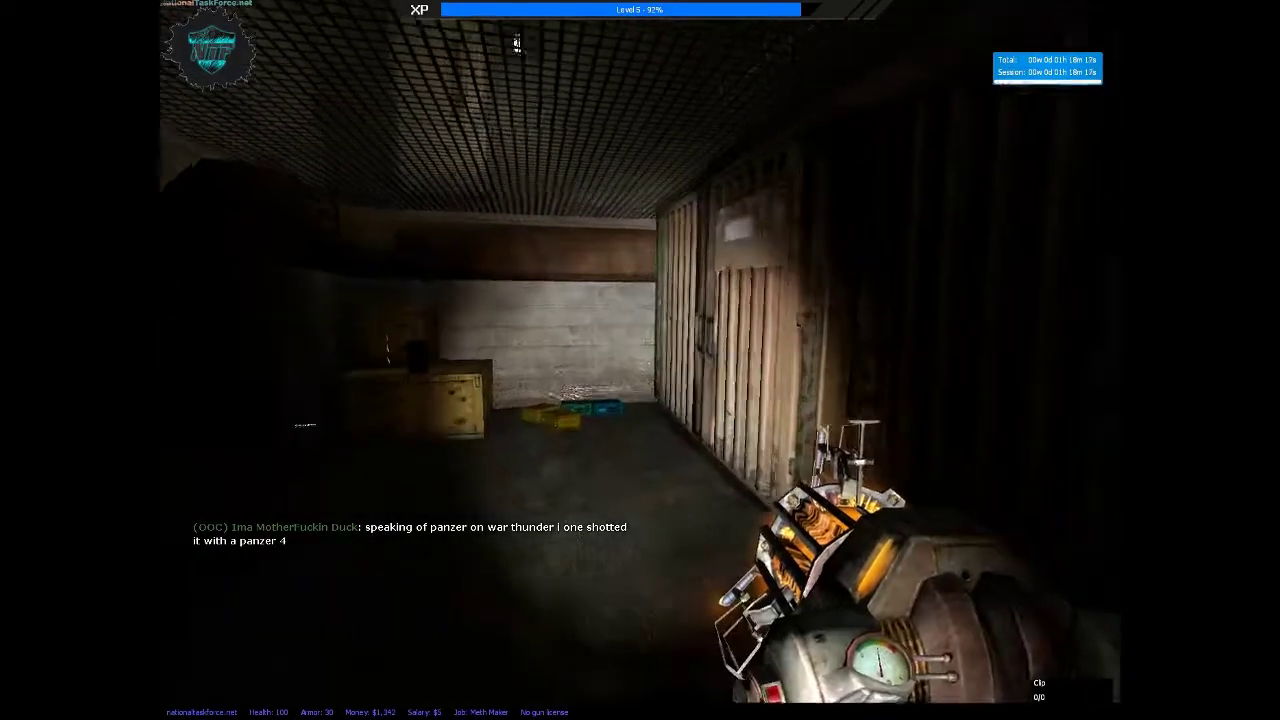
{"action": "key", "text": "w"}
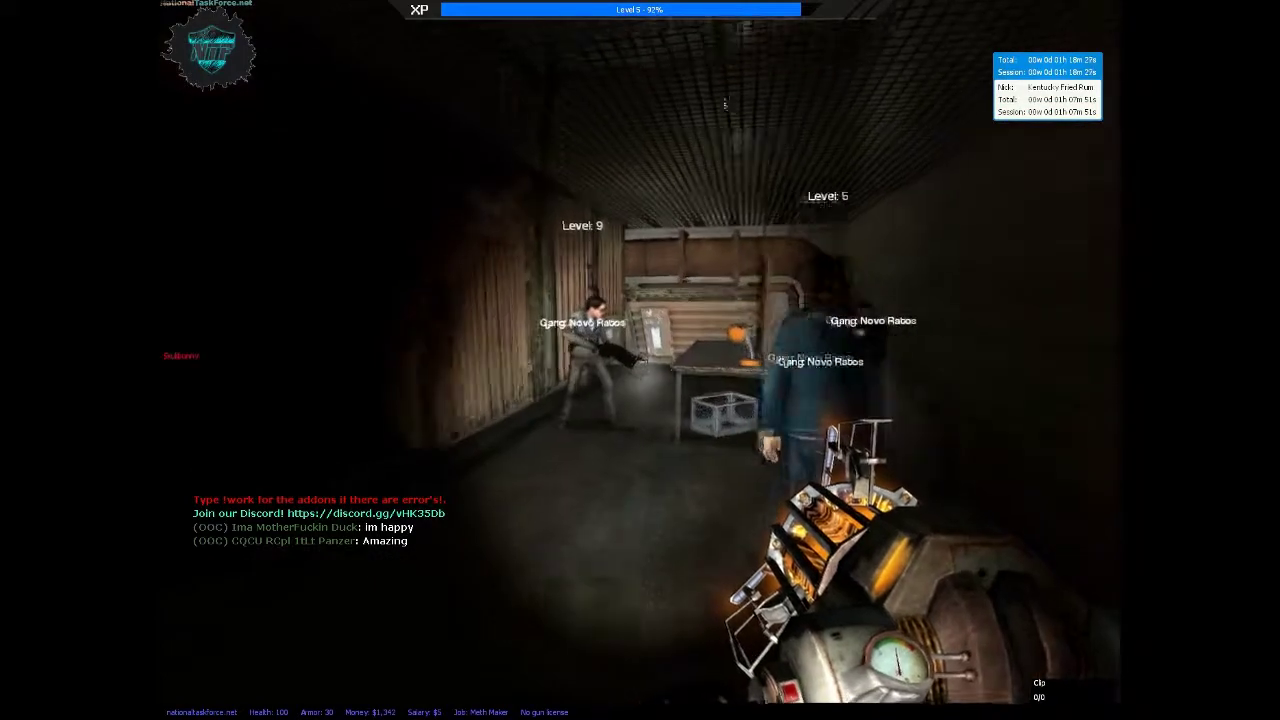
{"action": "key", "text": "w"}
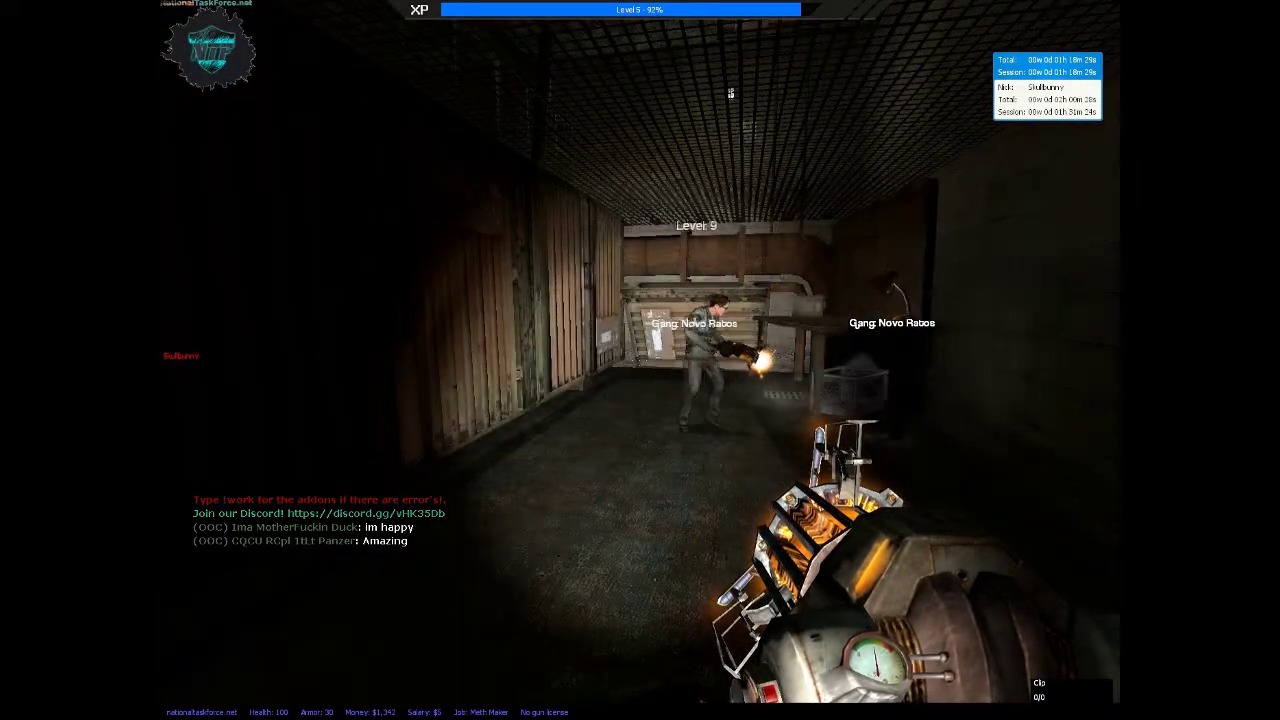
{"action": "key", "text": "w"}
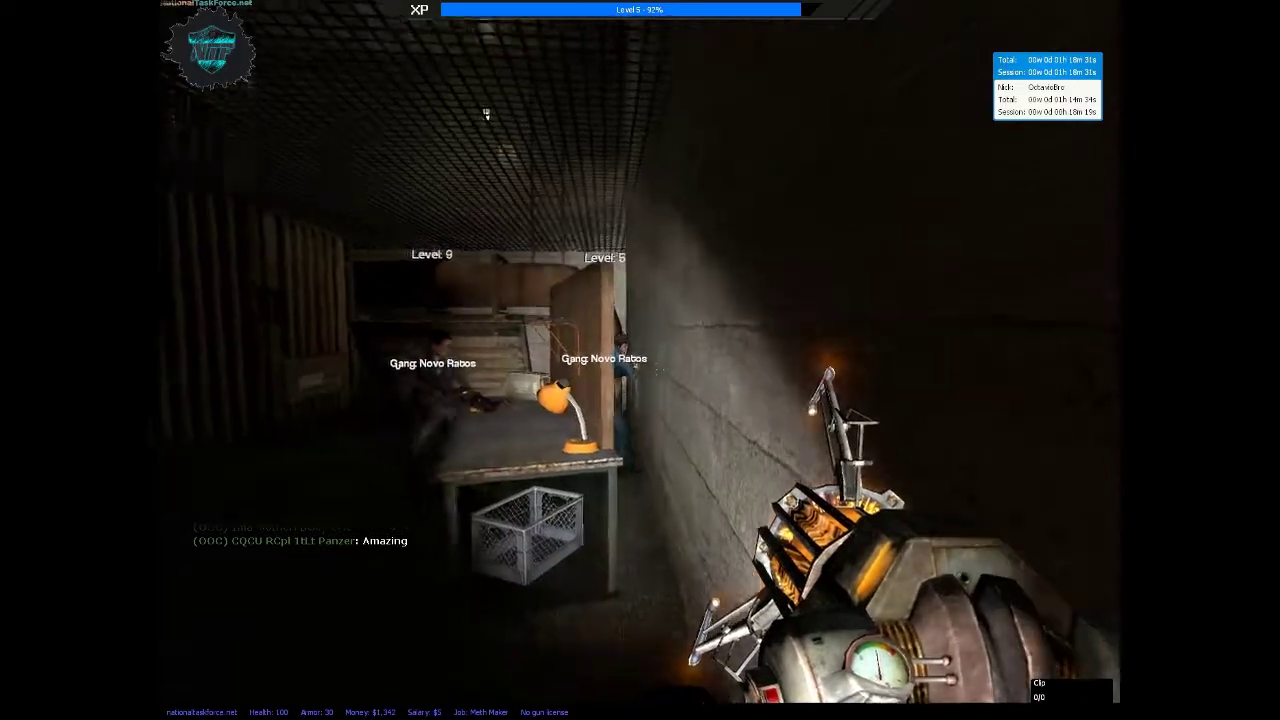
{"action": "left_click", "coordinate": [506, 121]}
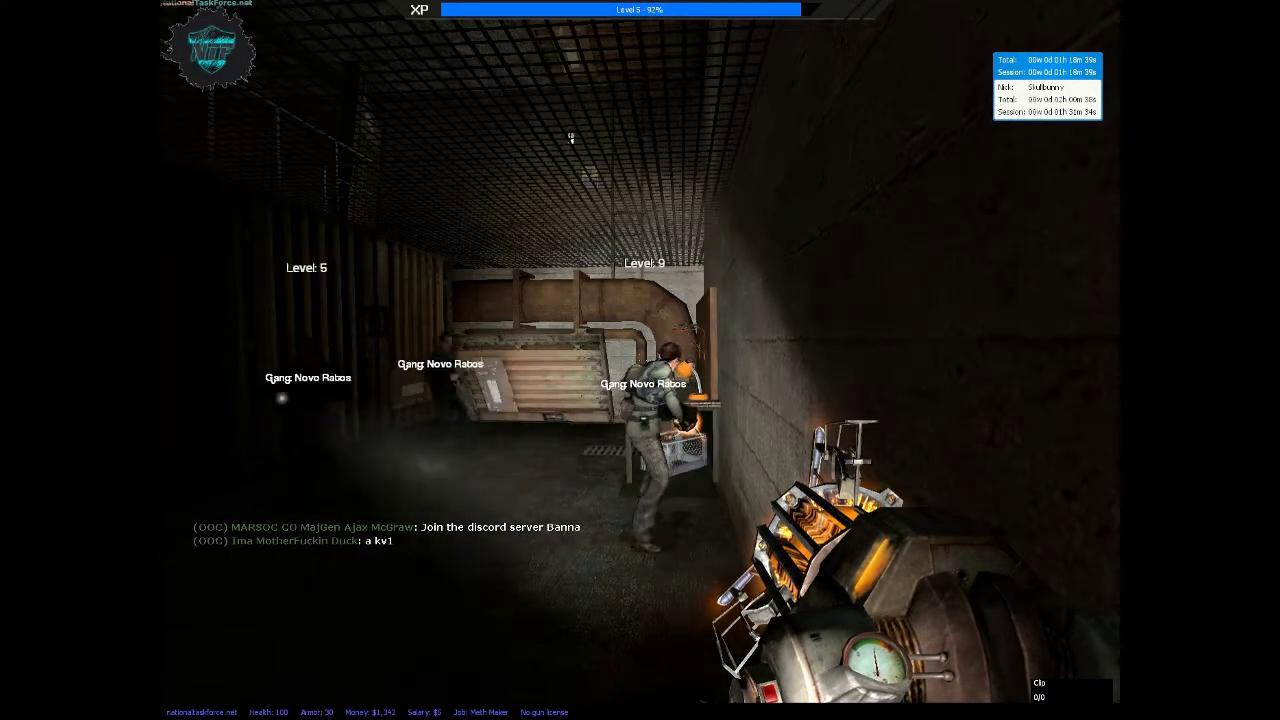
Equip the AK-47 and bring up the workbench's Assembly Table crafting list
{"action": "key", "text": "w"}
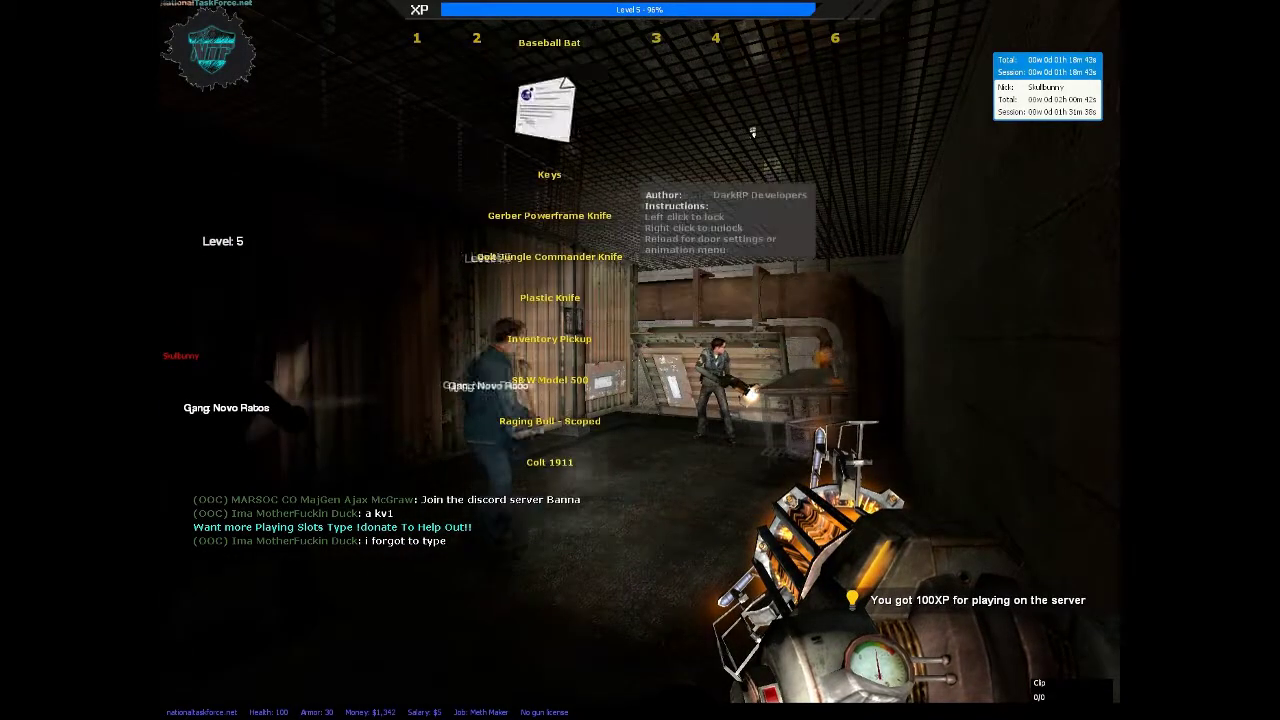
{"action": "scroll", "coordinate": [640, 360], "scroll_direction": "down", "scroll_amount": 3}
{"action": "scroll", "coordinate": [640, 360], "scroll_direction": "down", "scroll_amount": 5}
{"action": "scroll", "coordinate": [640, 360], "scroll_direction": "down", "scroll_amount": 1}
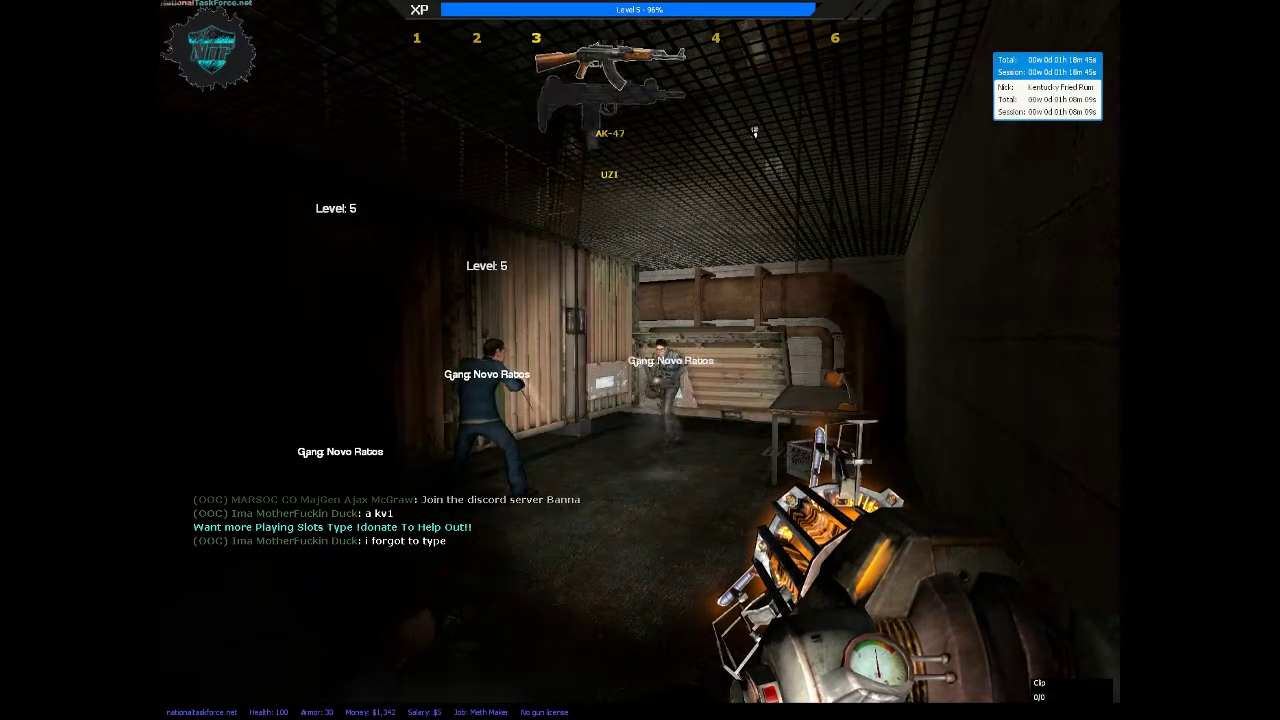
{"action": "left_click", "coordinate": [640, 360]}
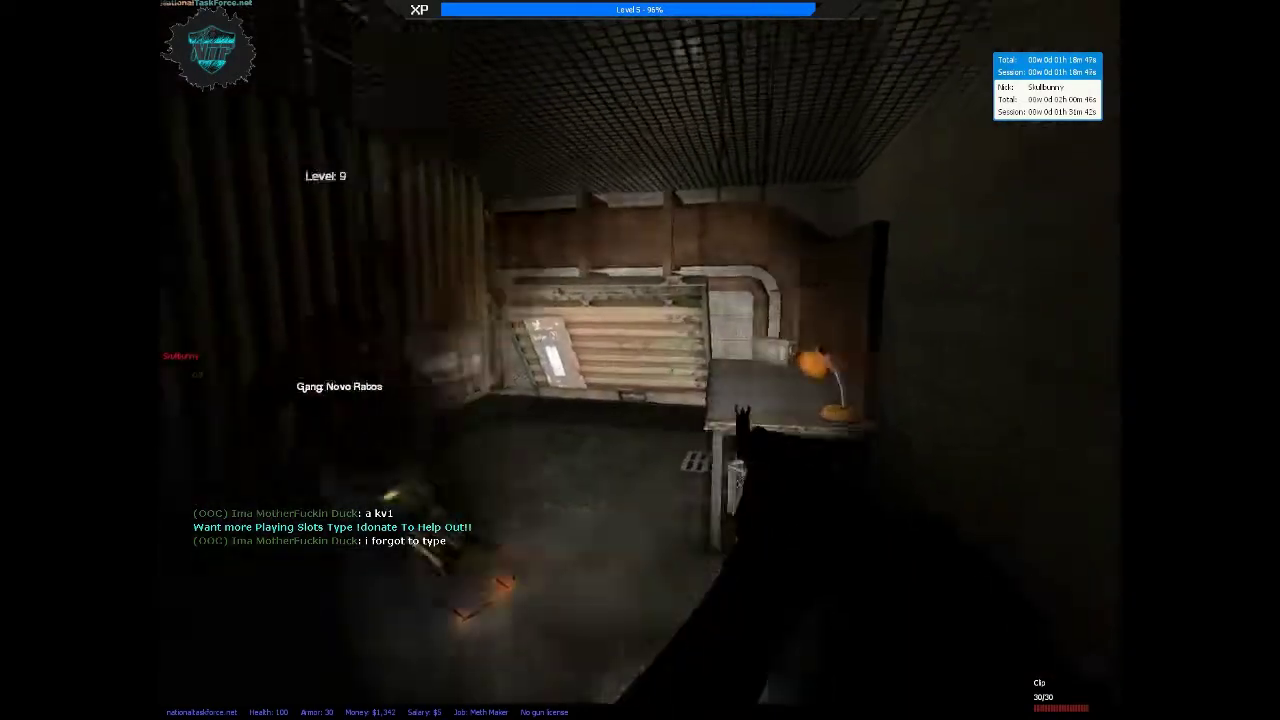
{"action": "key", "text": "w"}
{"action": "key", "text": "e"}
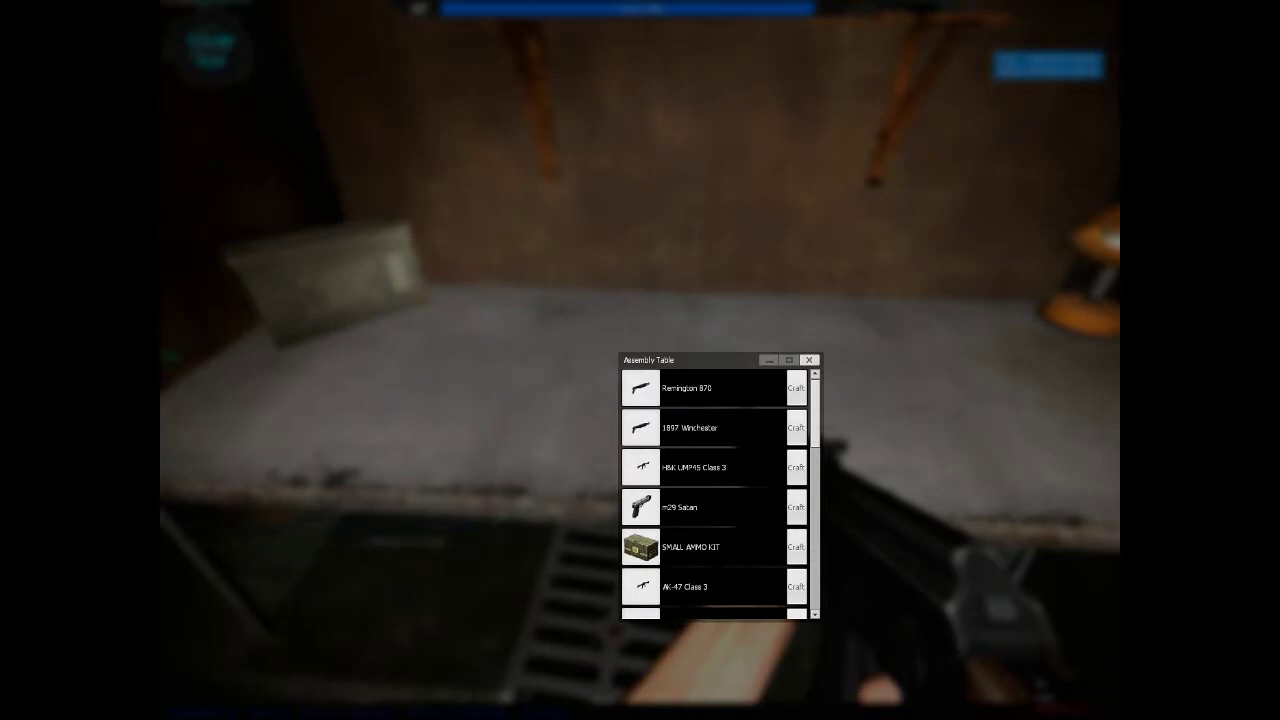
{"action": "scroll", "coordinate": [718, 492], "scroll_direction": "down", "scroll_amount": 3}
{"action": "scroll", "coordinate": [718, 492], "scroll_direction": "down", "scroll_amount": 3}
{"action": "scroll", "coordinate": [718, 492], "scroll_direction": "down", "scroll_amount": 3}
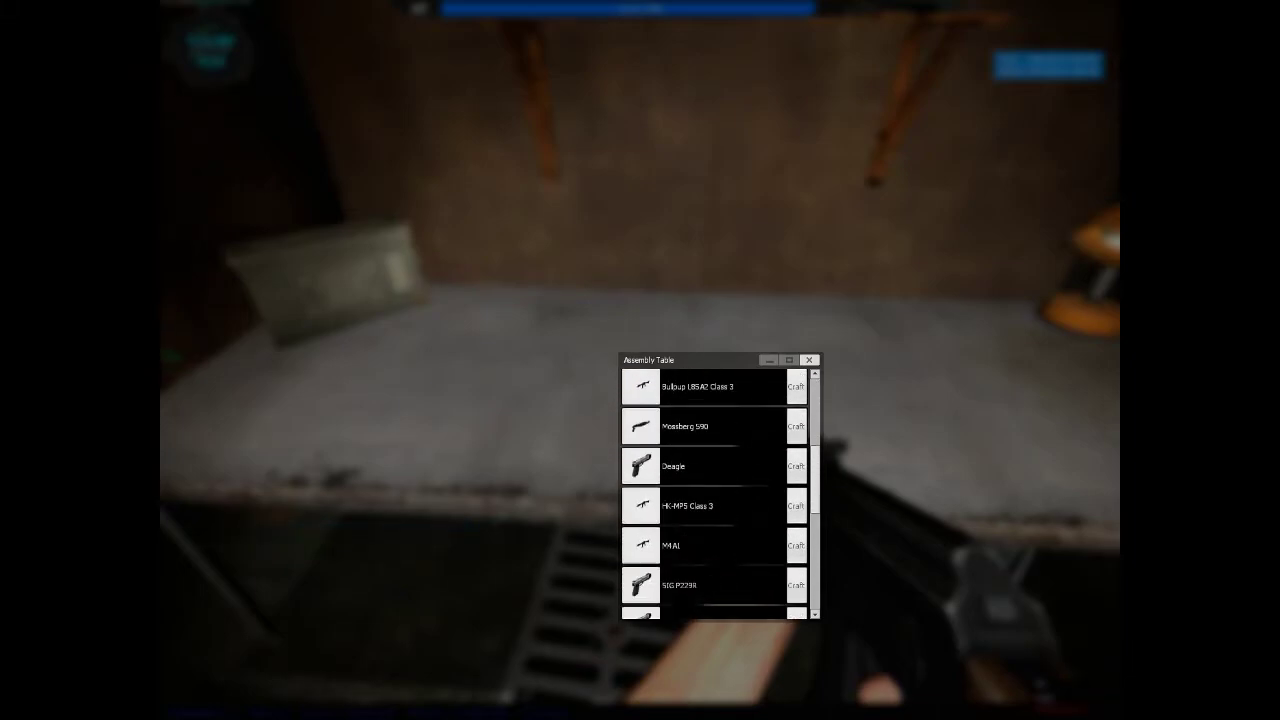
{"action": "scroll", "coordinate": [718, 492], "scroll_direction": "down", "scroll_amount": 2}
{"action": "scroll", "coordinate": [718, 492], "scroll_direction": "down", "scroll_amount": 2}
{"action": "scroll", "coordinate": [718, 492], "scroll_direction": "down", "scroll_amount": 2}
{"action": "scroll", "coordinate": [718, 492], "scroll_direction": "down", "scroll_amount": 2}
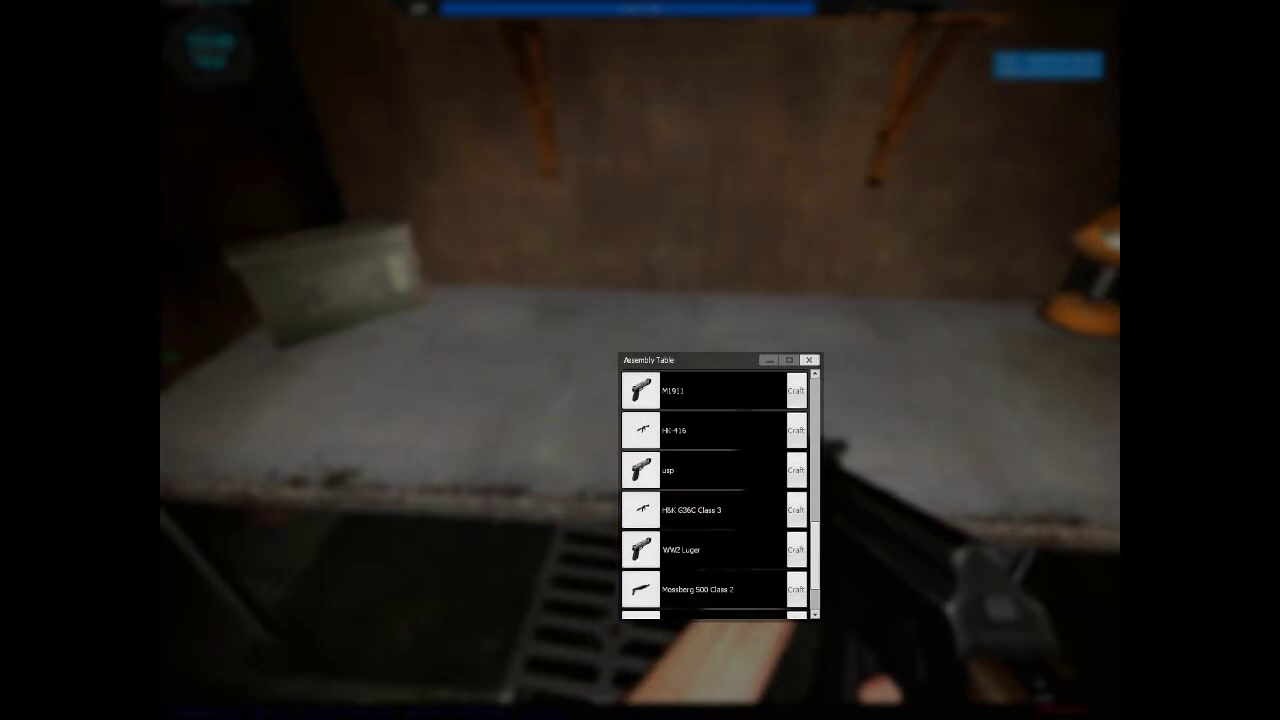
{"action": "scroll", "coordinate": [718, 492], "scroll_direction": "down", "scroll_amount": 2}
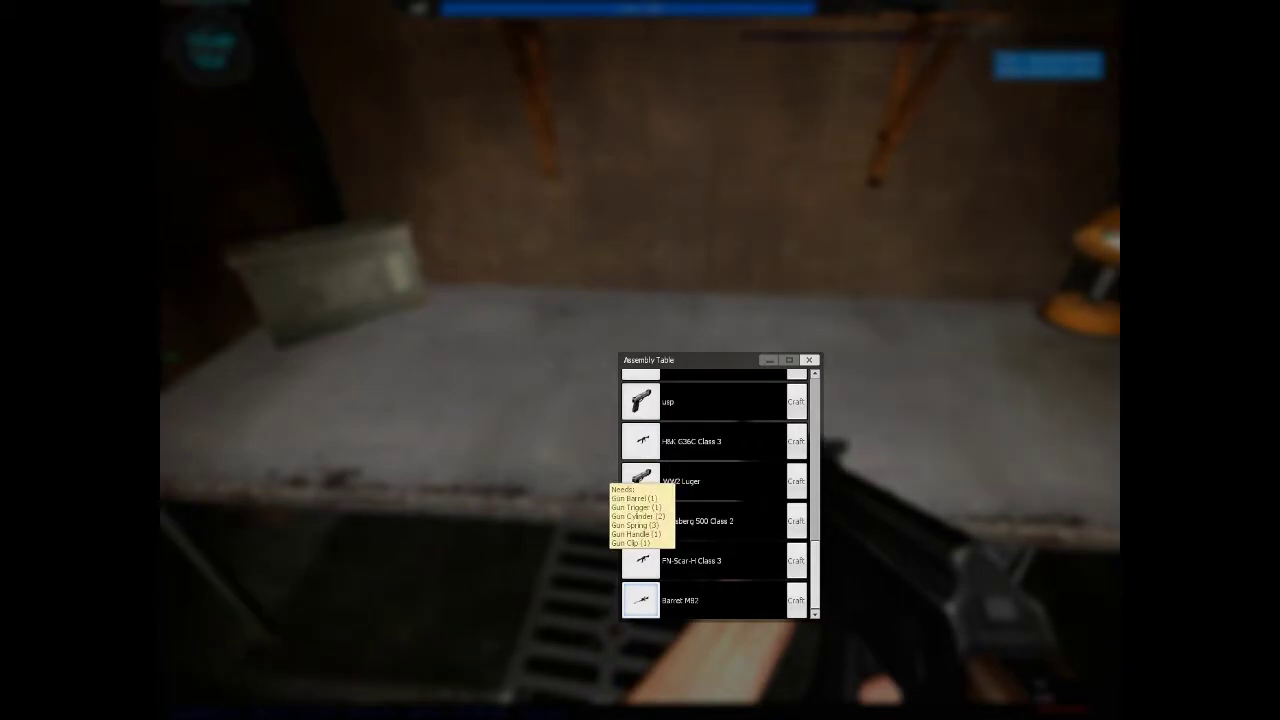
{"action": "scroll", "coordinate": [640, 480], "scroll_direction": "up", "scroll_amount": 5}
{"action": "scroll", "coordinate": [640, 480], "scroll_direction": "up", "scroll_amount": 3}
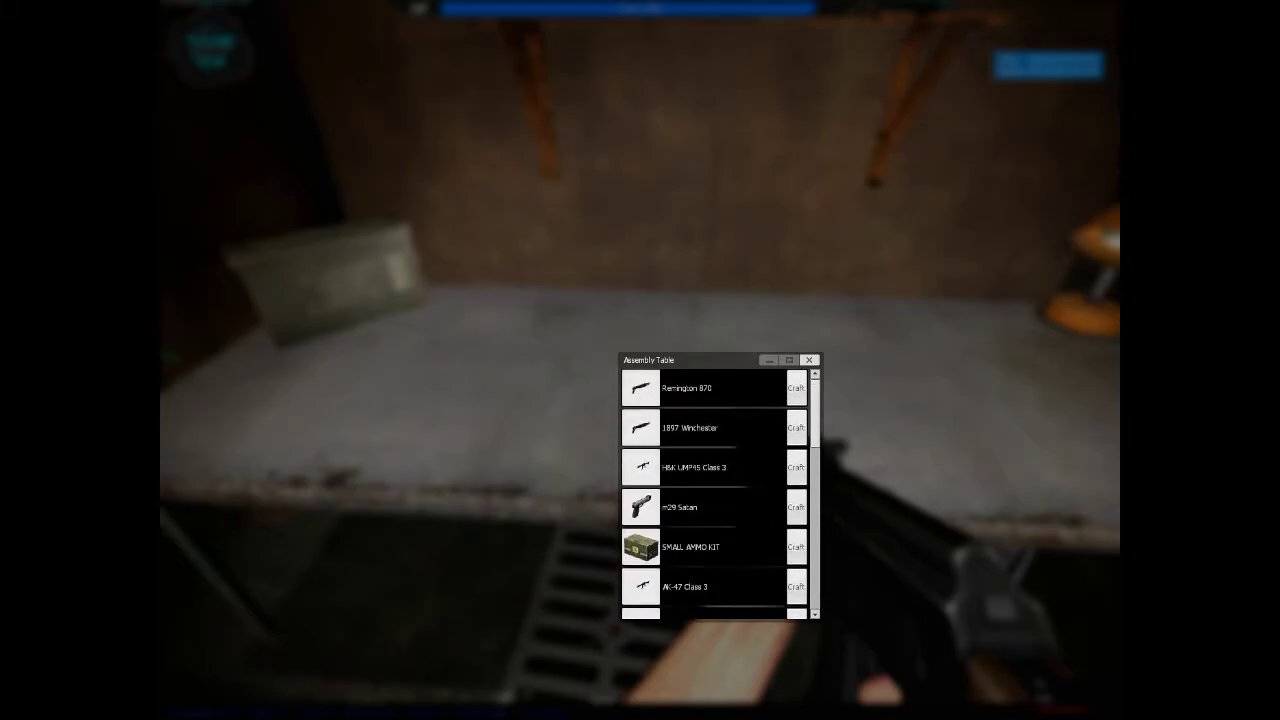
Close the crafting list and walk down the corridor to the crates beside the gang players
{"action": "key", "text": "Escape"}
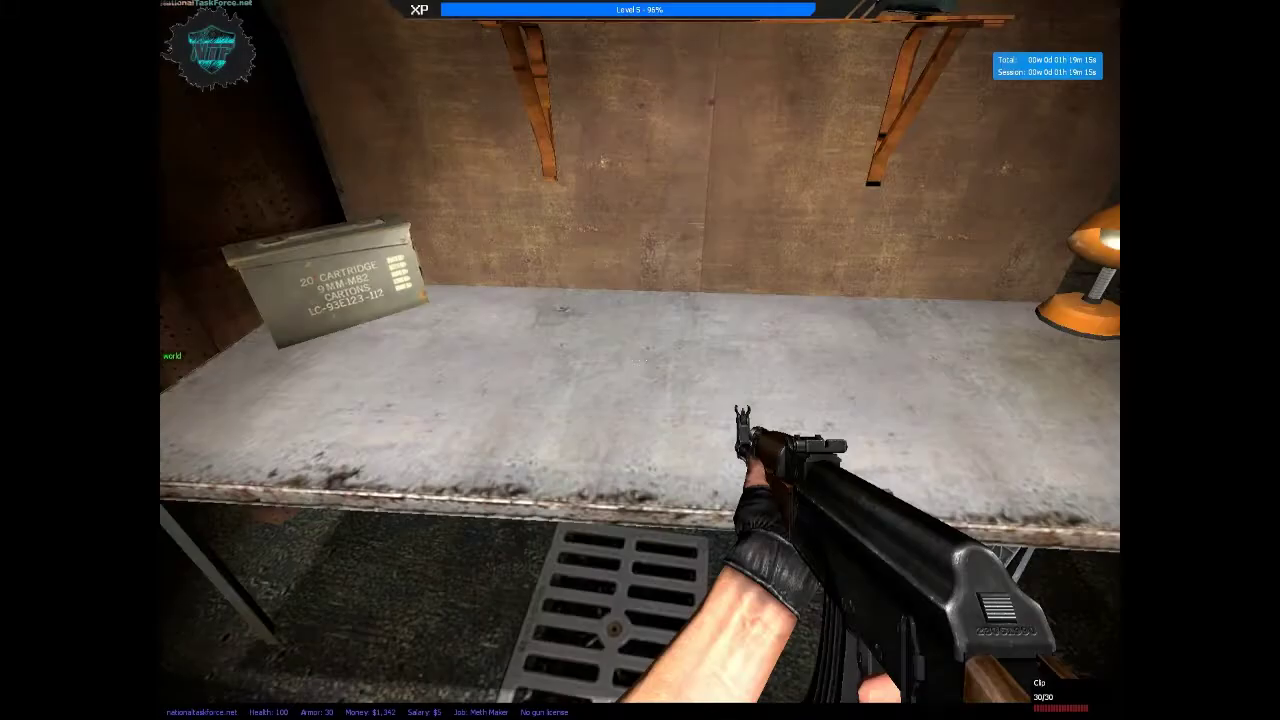
{"action": "key", "text": "w"}
{"action": "key", "text": "w"}
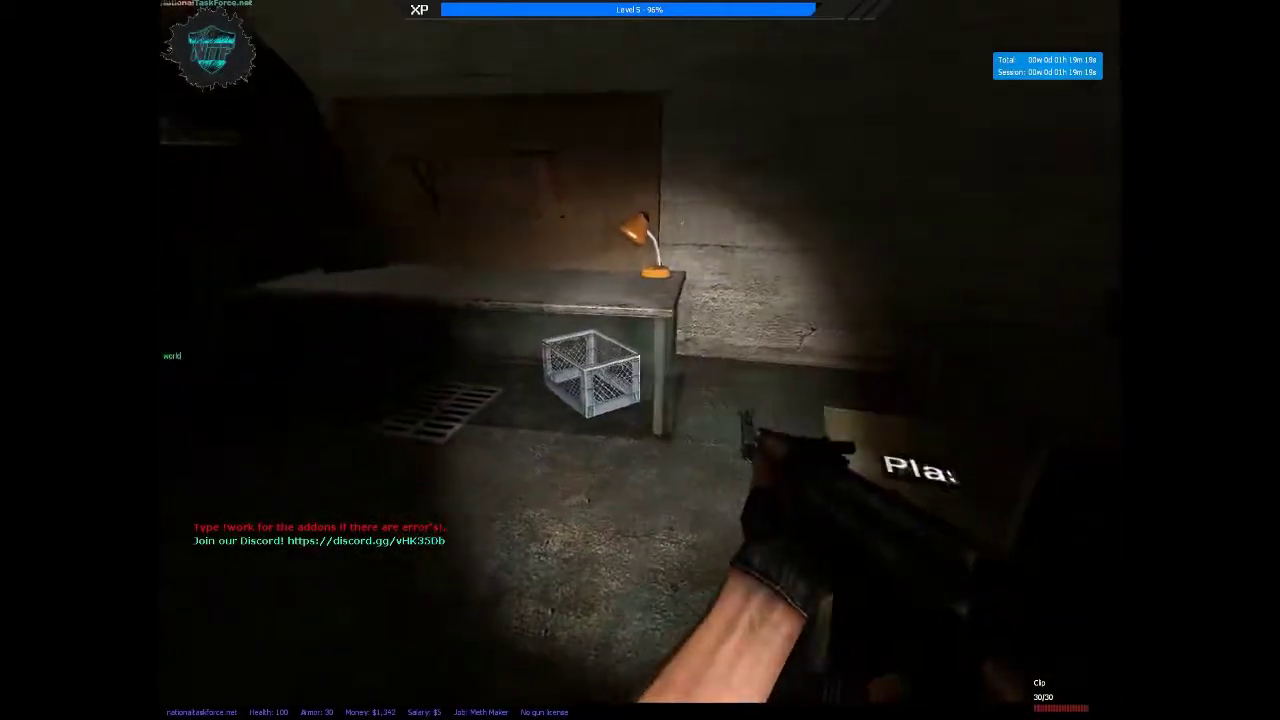
{"action": "key", "text": "w"}
{"action": "key", "text": "w"}
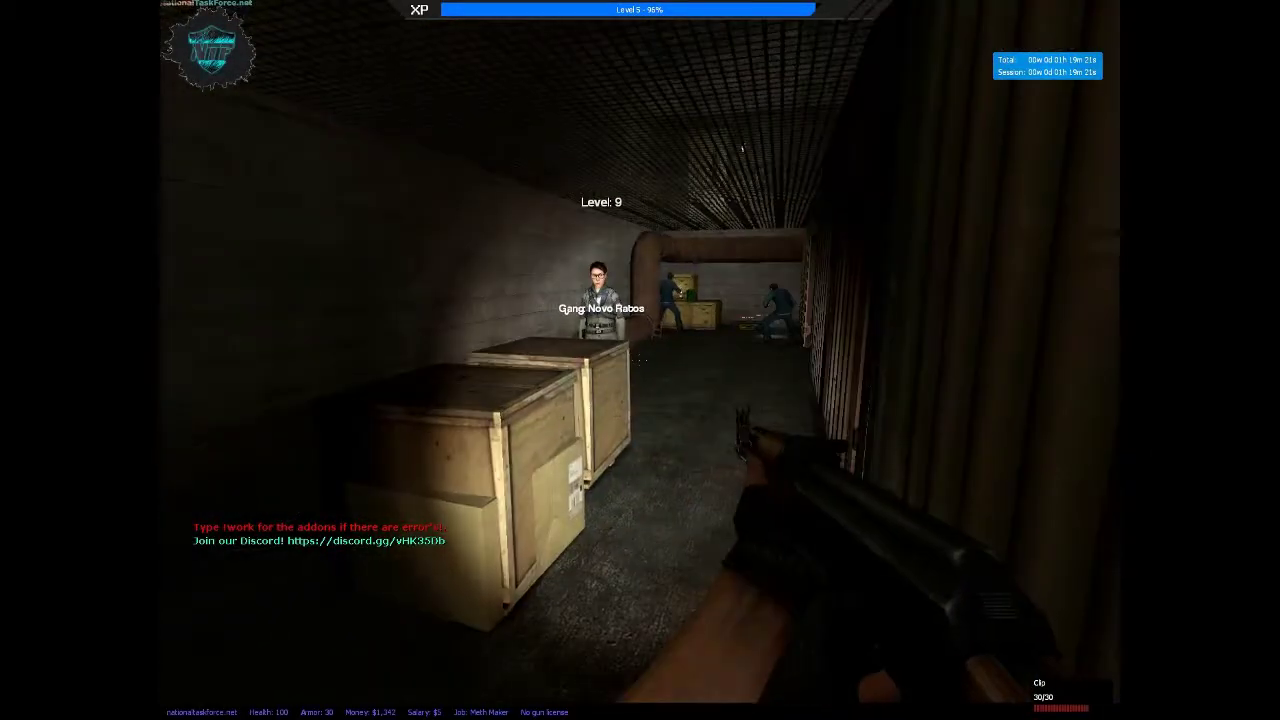
{"action": "key", "text": "w"}
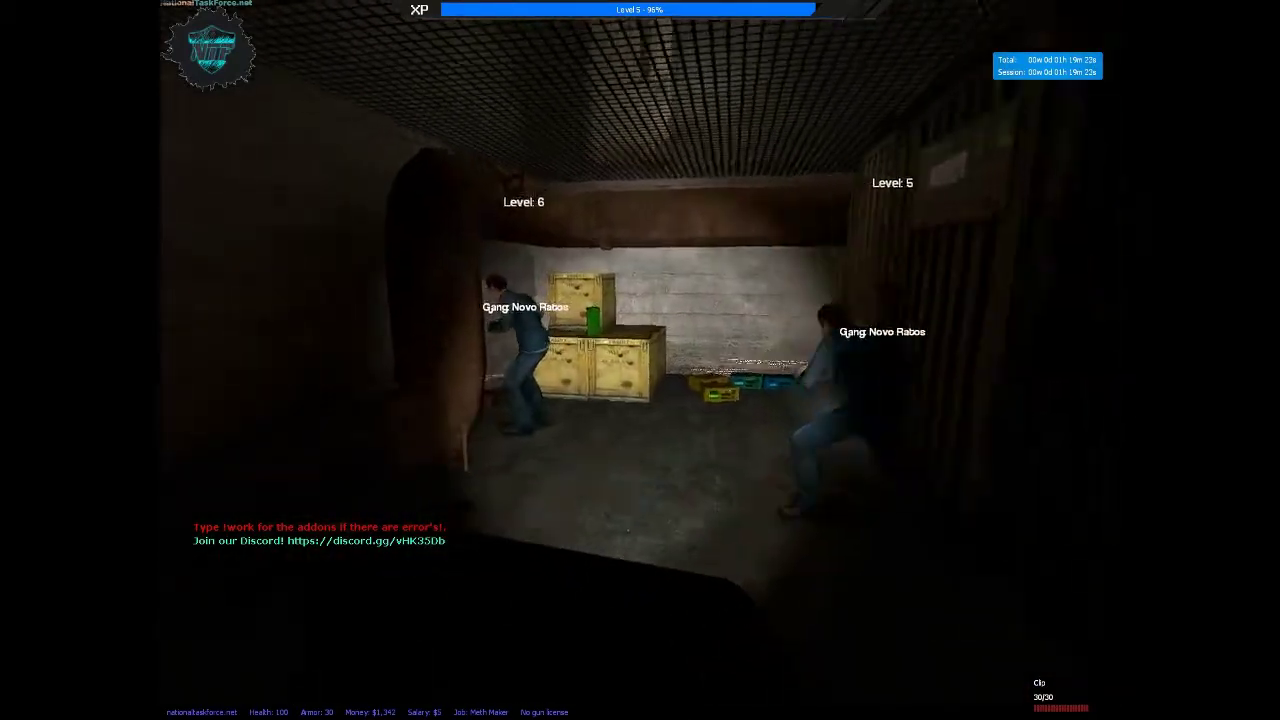
{"action": "key", "text": "w"}
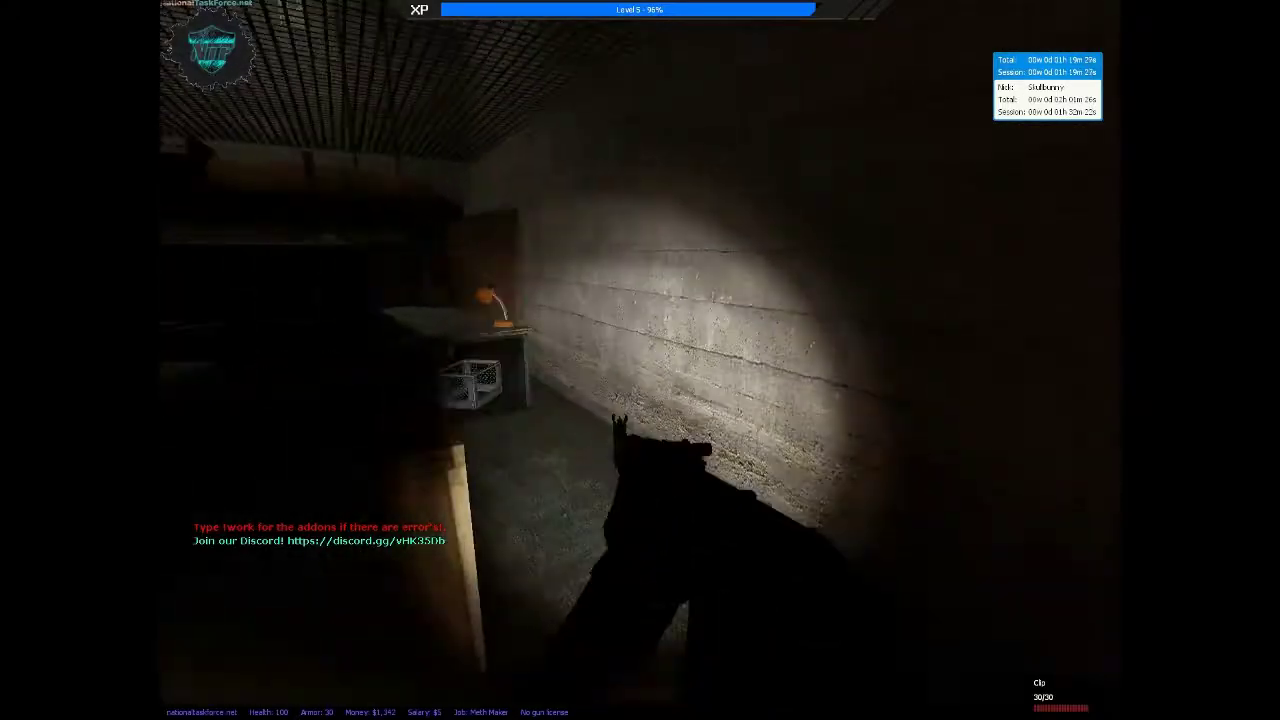
{"action": "scroll", "coordinate": [640, 360], "scroll_direction": "down", "scroll_amount": 1}
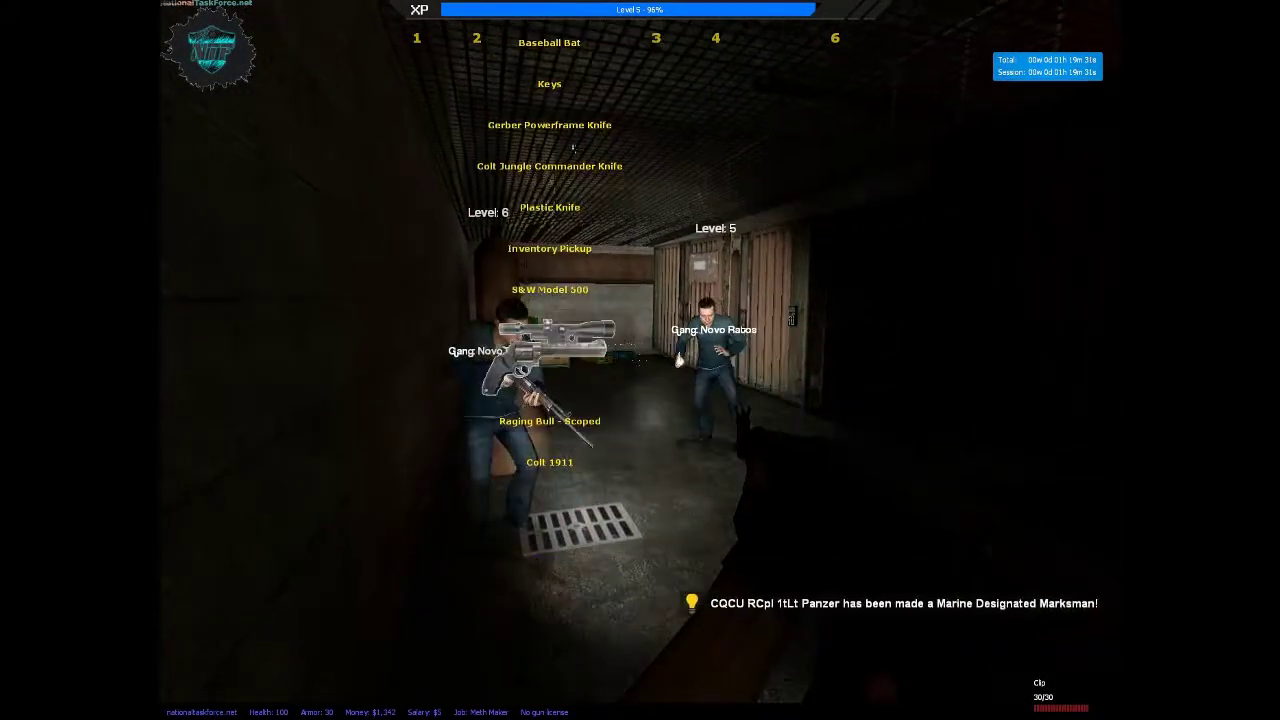
Swap the rifle for a melee weapon, ending up with the wooden bat
{"action": "left_click", "coordinate": [640, 360]}
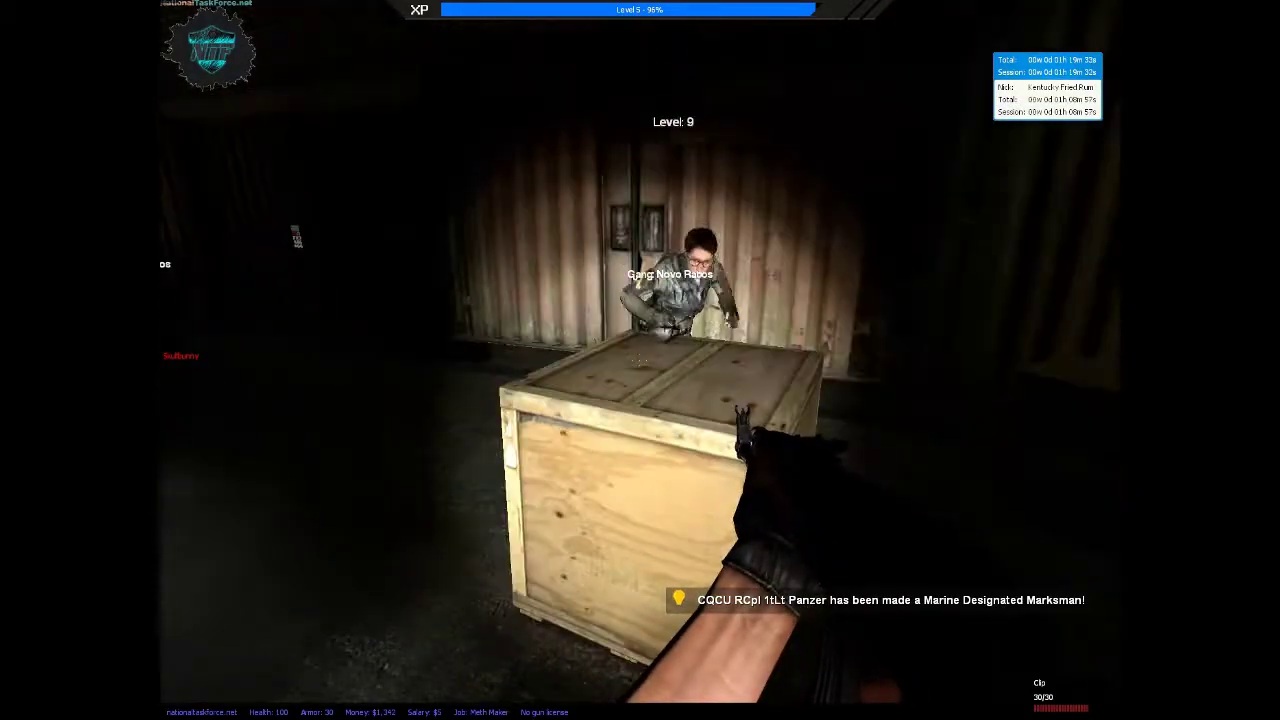
{"action": "key", "text": "1"}
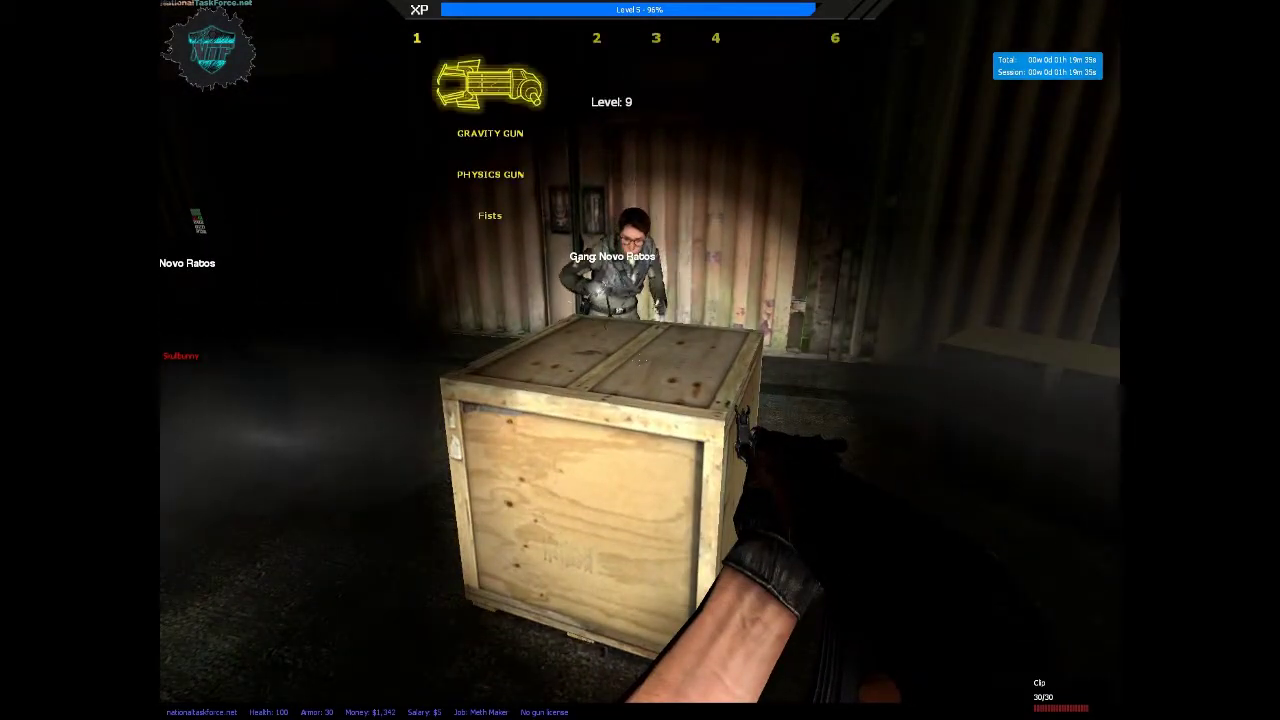
{"action": "scroll", "coordinate": [640, 360], "scroll_direction": "down", "scroll_amount": 2}
{"action": "scroll", "coordinate": [640, 360], "scroll_direction": "down", "scroll_amount": 2}
{"action": "scroll", "coordinate": [640, 360], "scroll_direction": "up", "scroll_amount": 2}
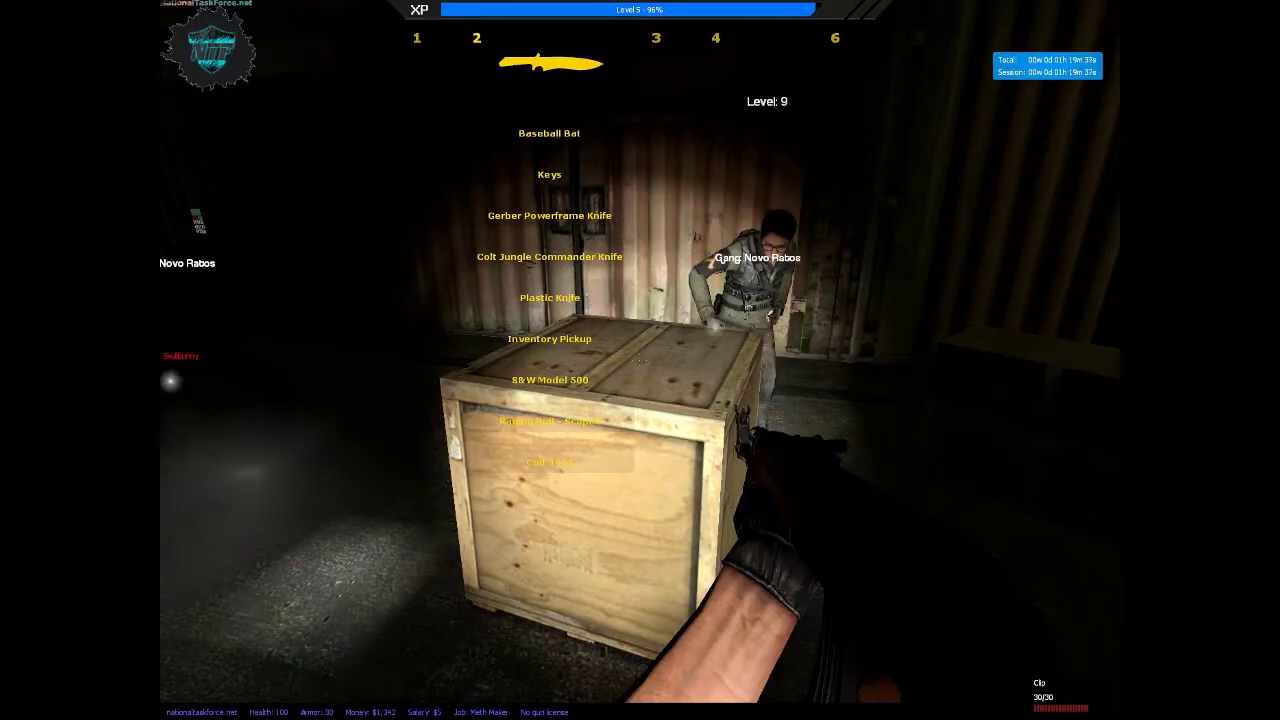
{"action": "left_click", "coordinate": [640, 360]}
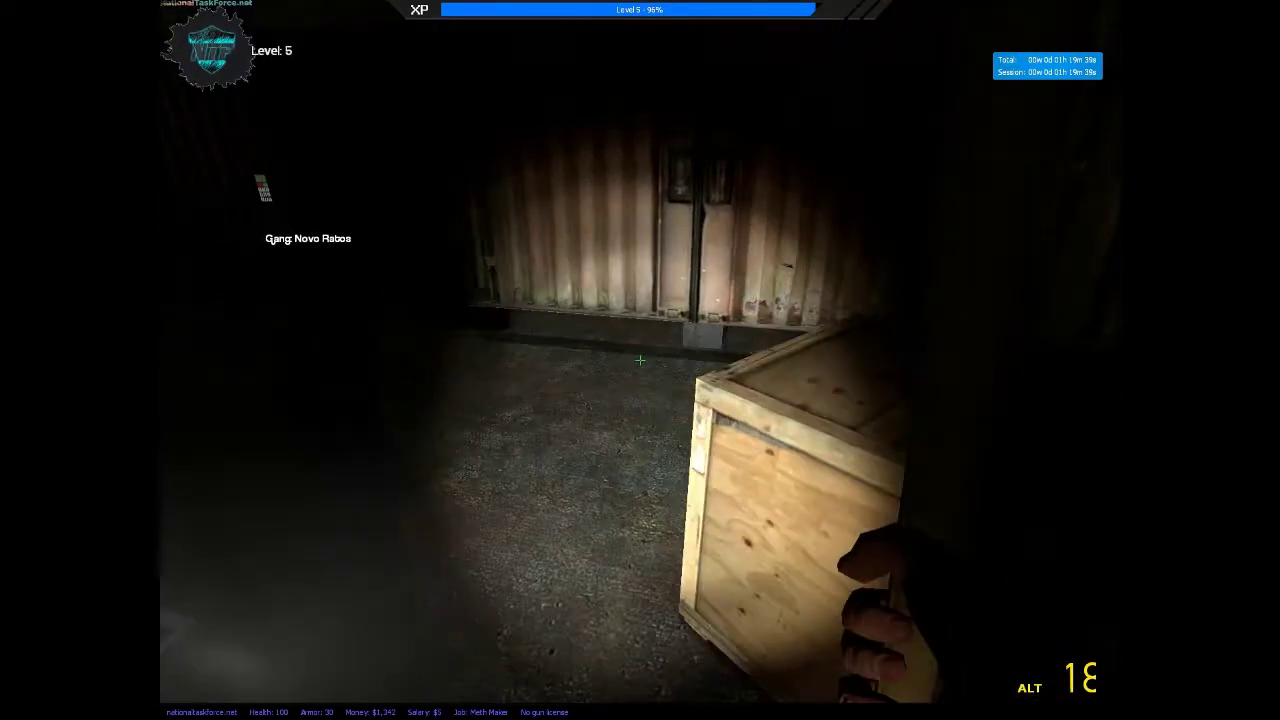
{"action": "key", "text": "w"}
{"action": "key", "text": "s"}
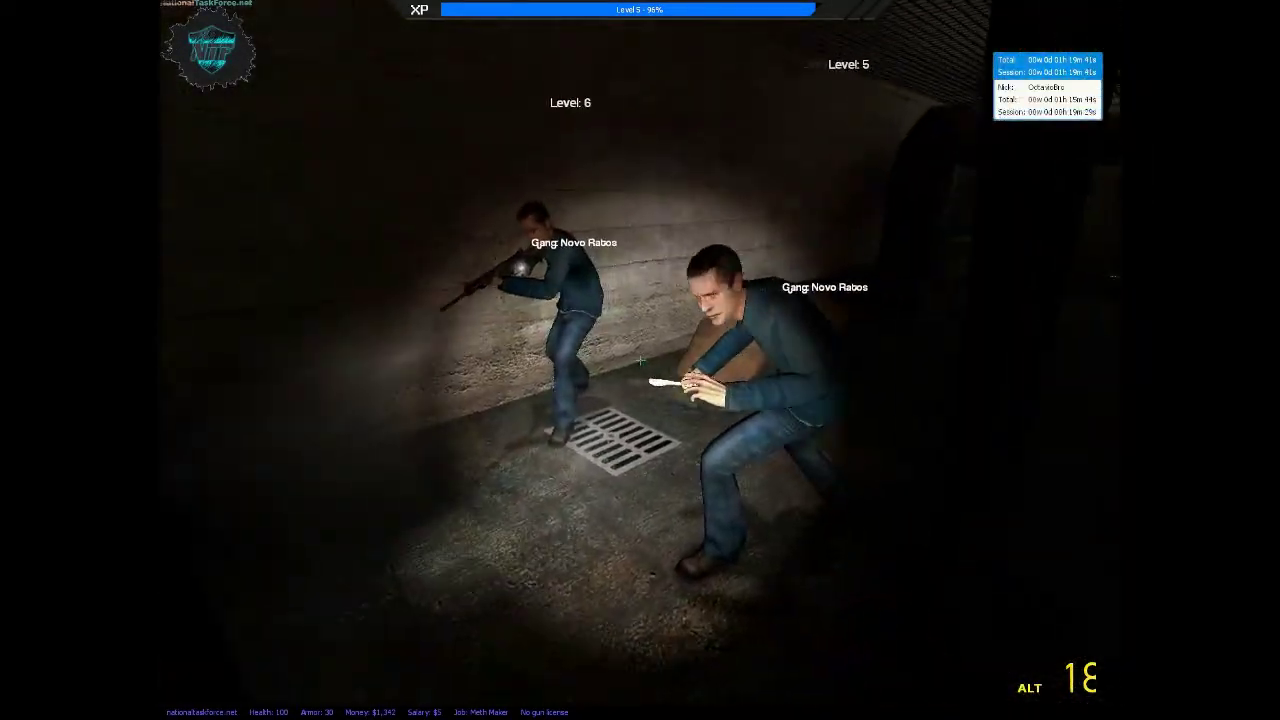
{"action": "scroll", "coordinate": [640, 360], "scroll_direction": "down", "scroll_amount": 1}
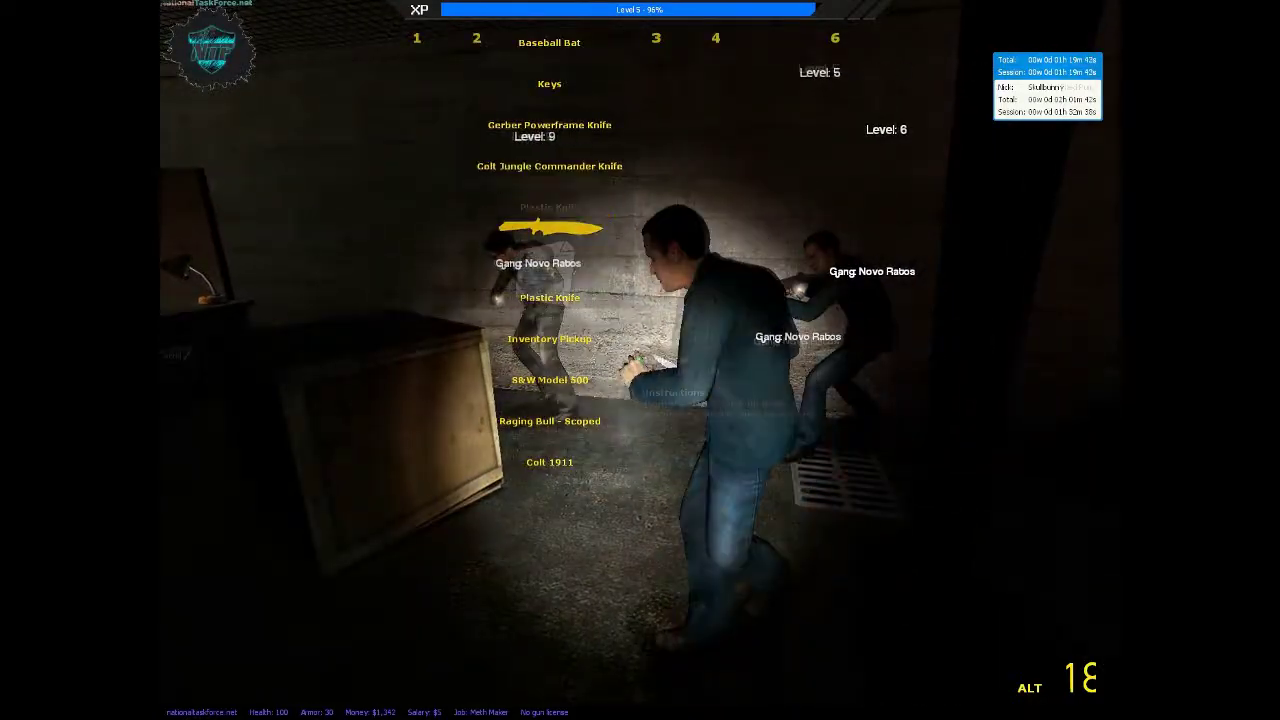
{"action": "scroll", "coordinate": [640, 360], "scroll_direction": "down", "scroll_amount": 1}
{"action": "scroll", "coordinate": [640, 360], "scroll_direction": "down", "scroll_amount": 1}
{"action": "scroll", "coordinate": [640, 360], "scroll_direction": "up", "scroll_amount": 1}
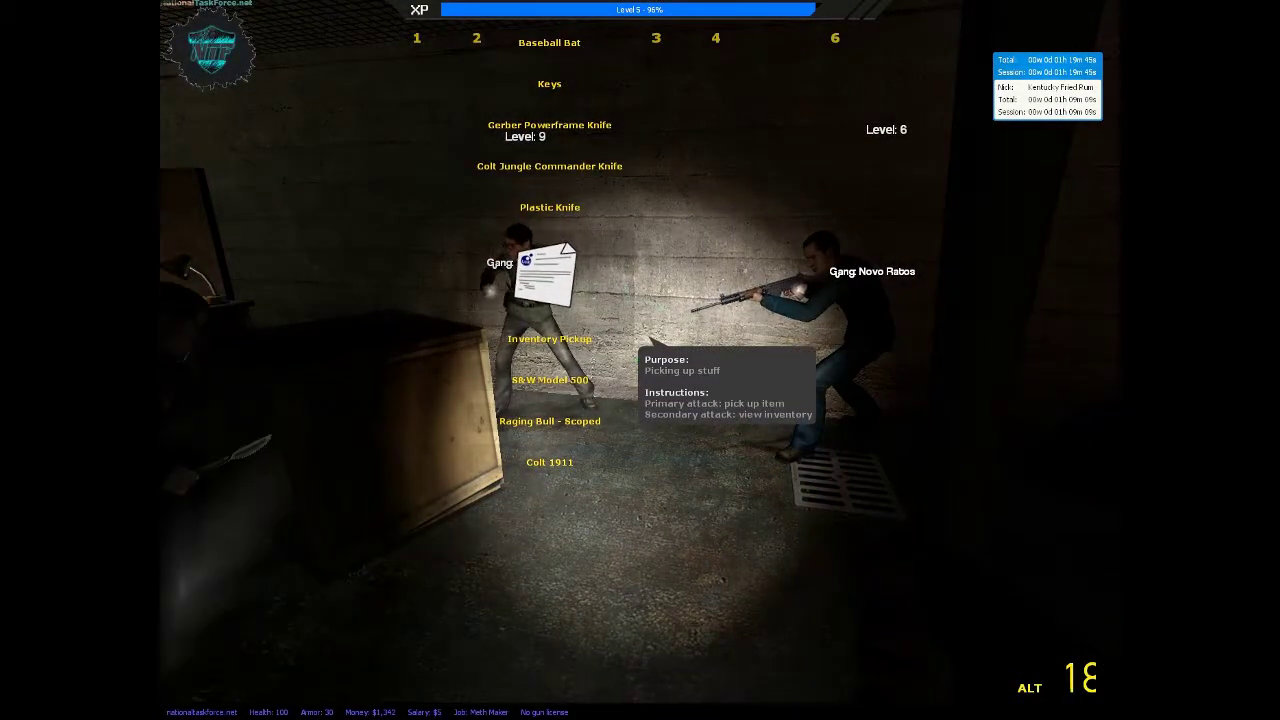
{"action": "left_click", "coordinate": [640, 360]}
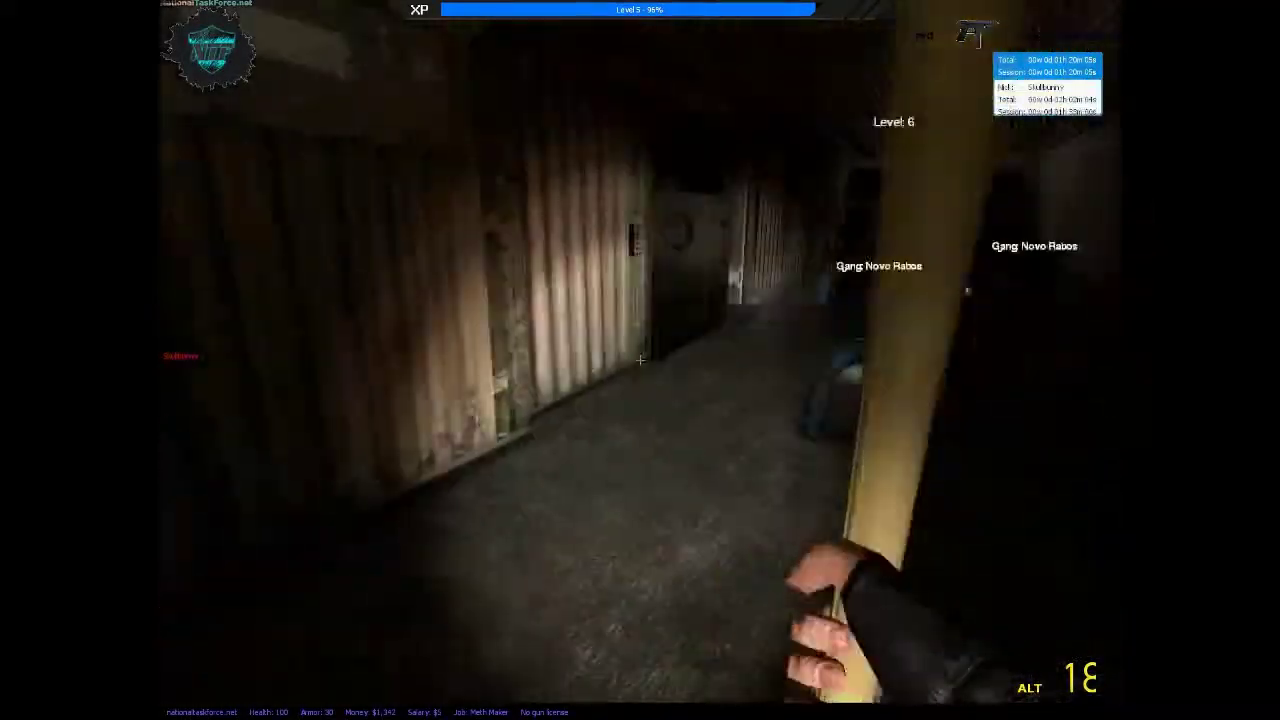
{"action": "scroll", "coordinate": [640, 360], "scroll_direction": "up", "scroll_amount": 5}
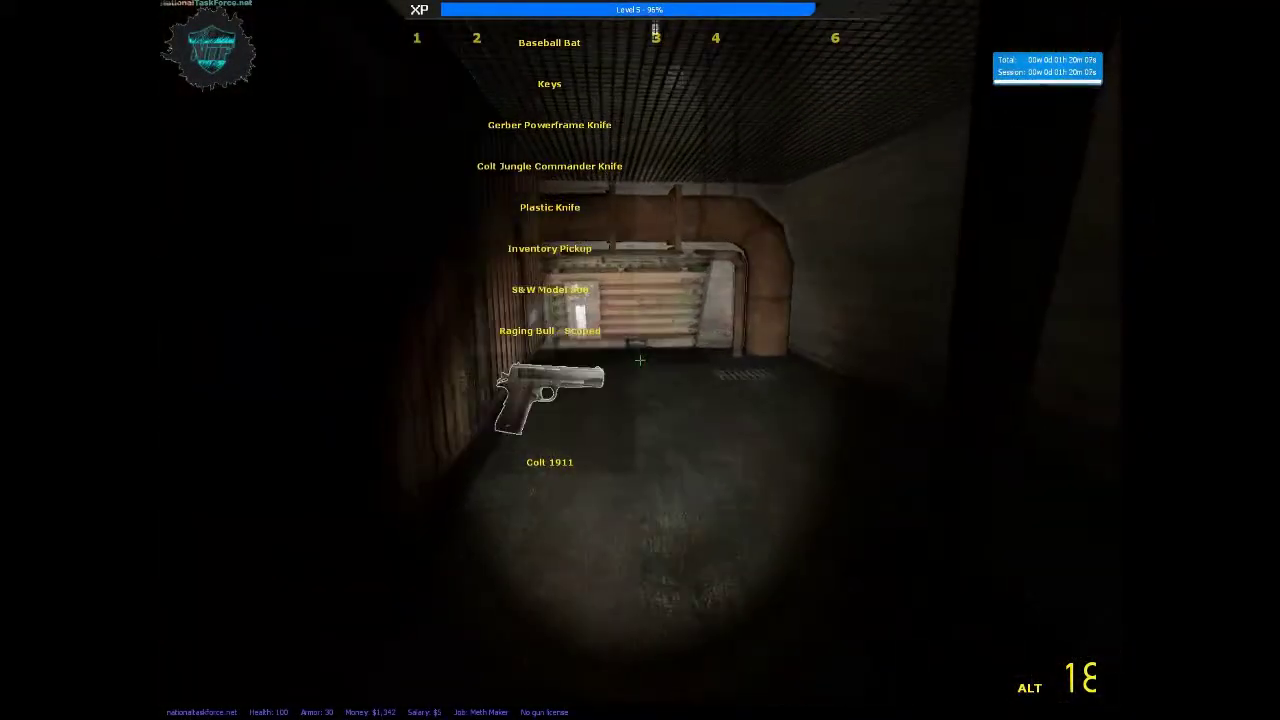
Draw and aim the AK-47, then scope in with the sniper rifle near Skullbunny's printers
{"action": "left_click", "coordinate": [640, 360]}
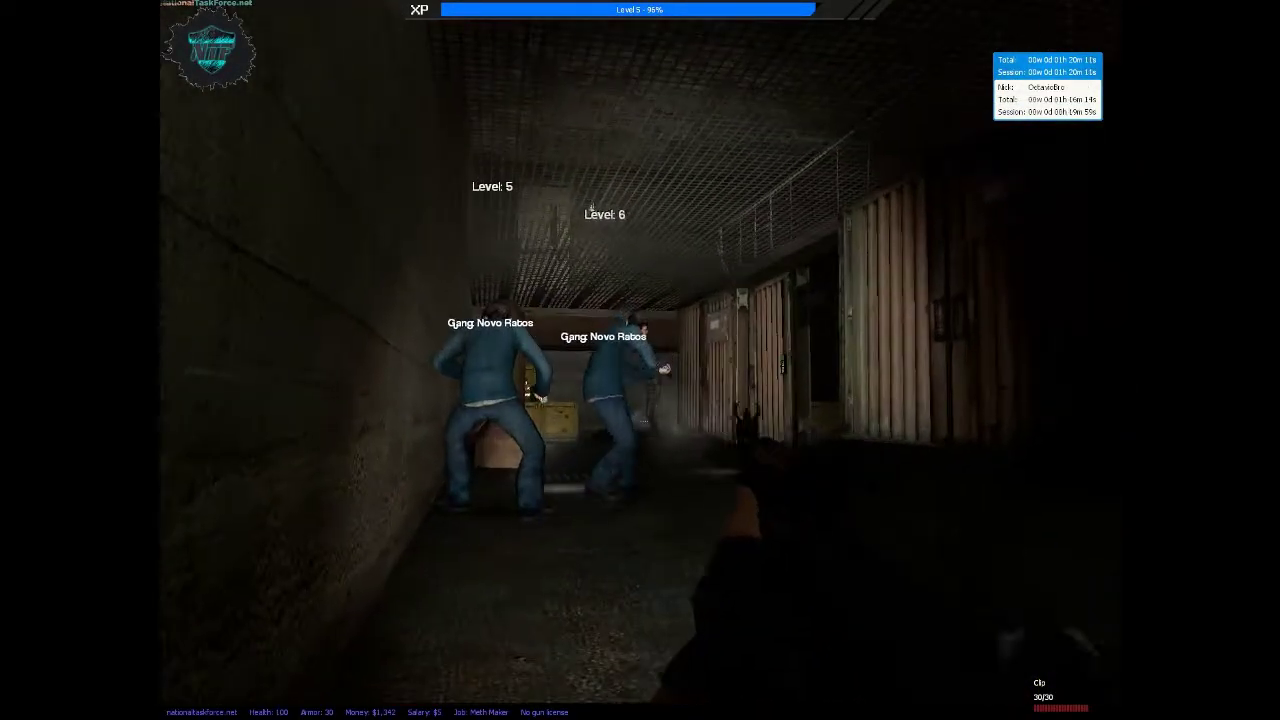
{"action": "right_click", "coordinate": [640, 360]}
{"action": "key", "text": "w"}
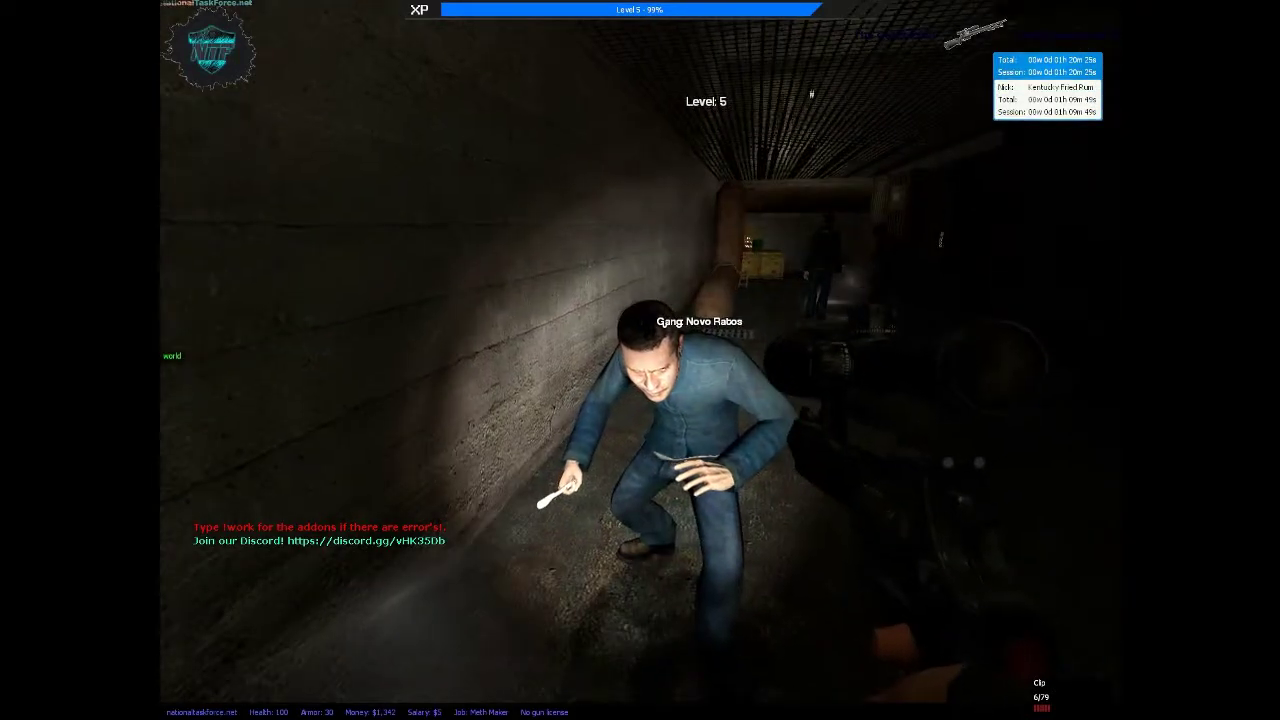
{"action": "right_click", "coordinate": [640, 360]}
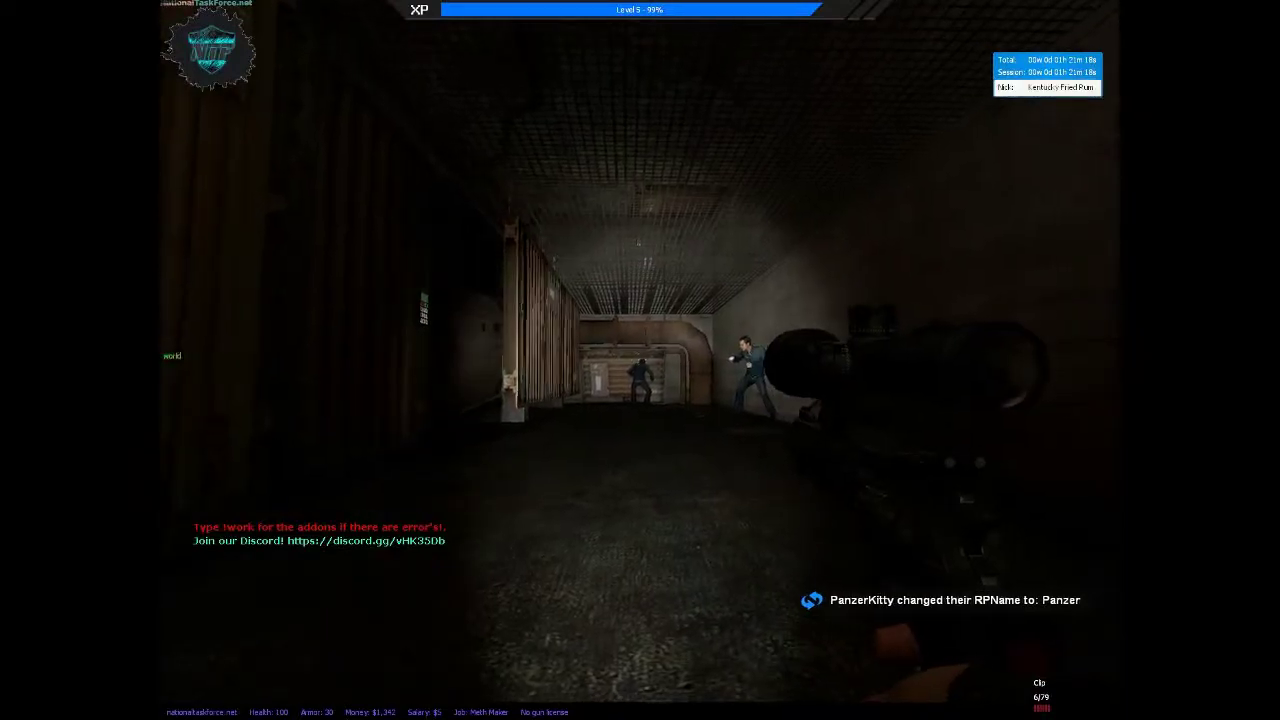
Fire a scoped shot at the crouching gang member, then shoot him with the Colt 1911
{"action": "right_click", "coordinate": [640, 360]}
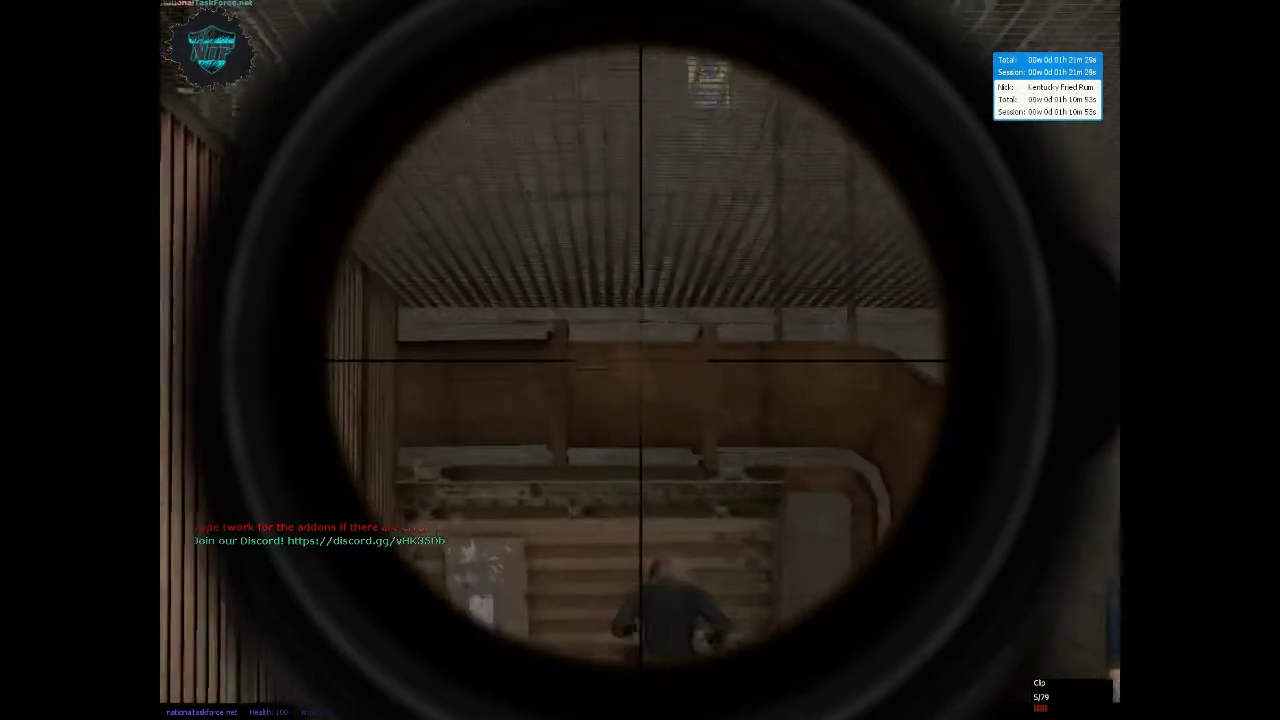
{"action": "left_click", "coordinate": [640, 360]}
{"action": "scroll", "coordinate": [640, 360], "scroll_direction": "up", "scroll_amount": 1}
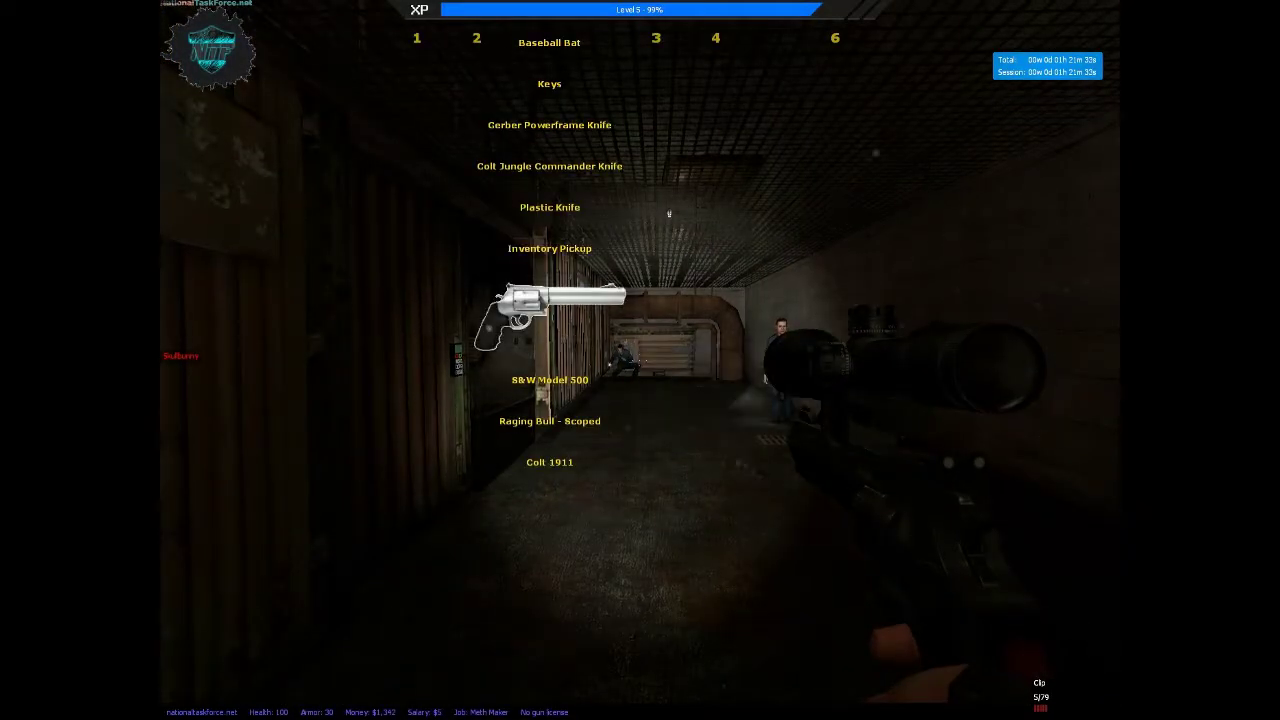
{"action": "key", "text": "w"}
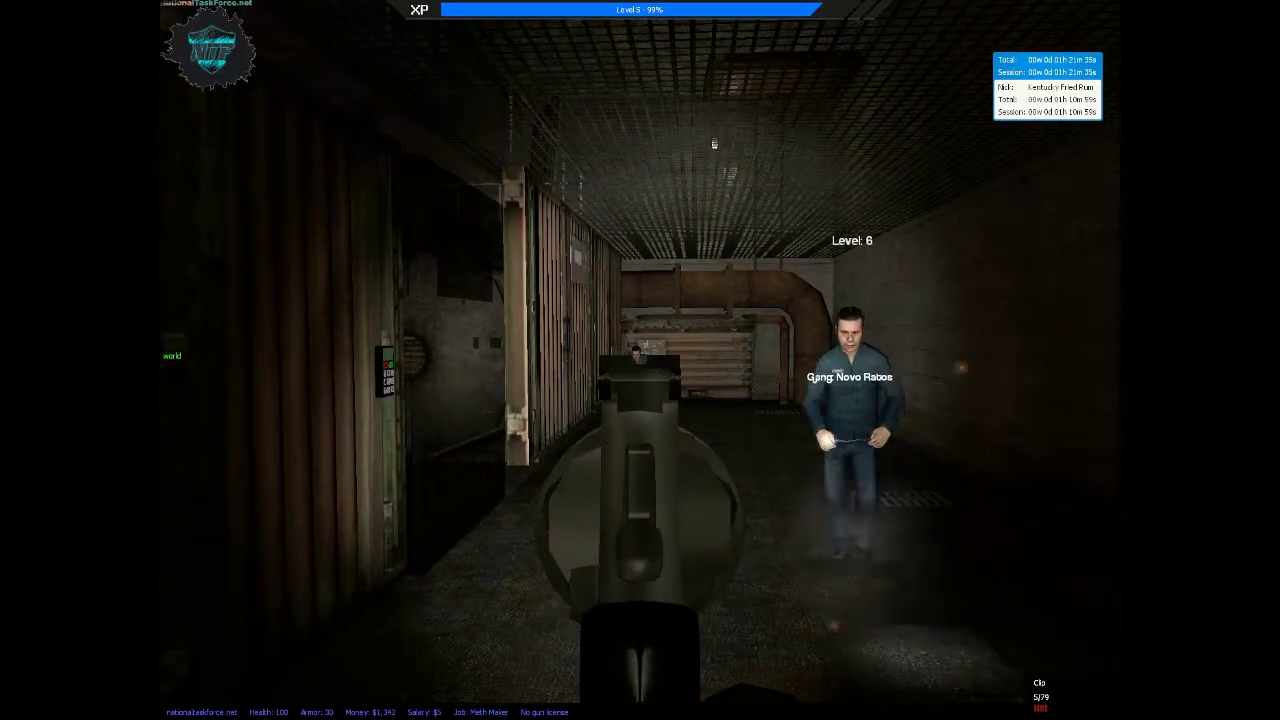
{"action": "left_click", "coordinate": [640, 360]}
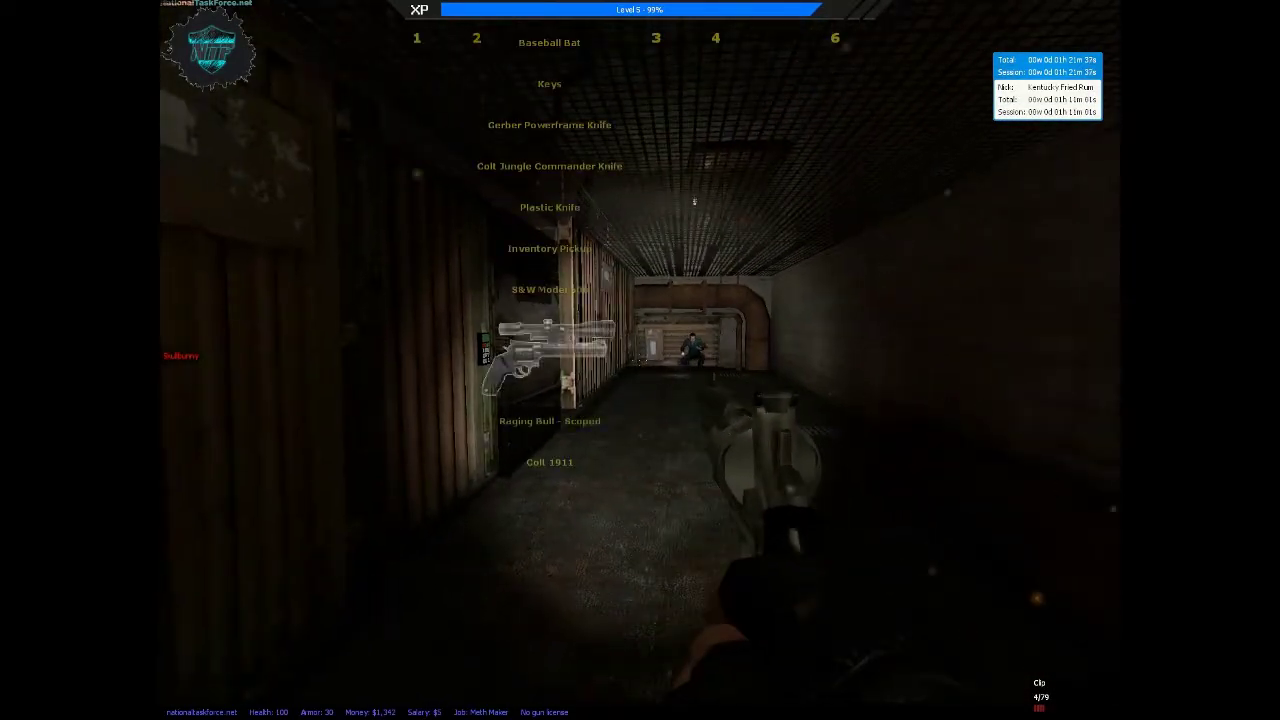
{"action": "key", "text": "3"}
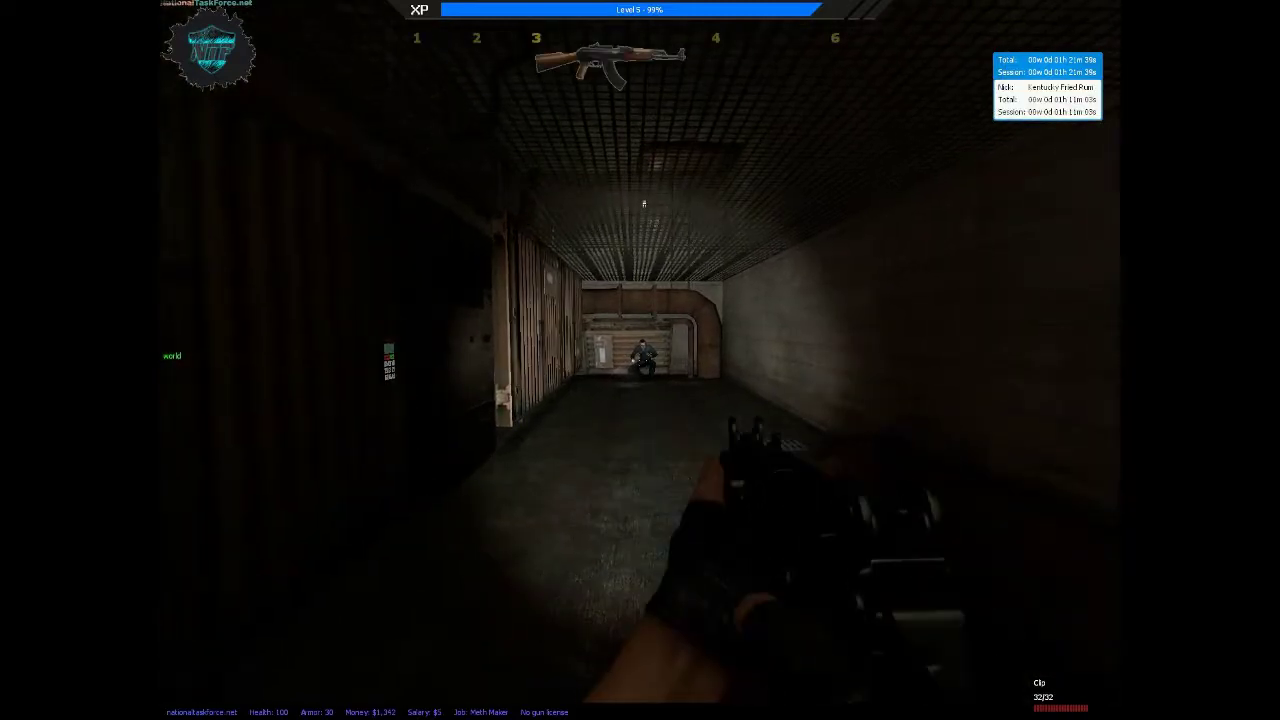
{"action": "left_click", "coordinate": [640, 360]}
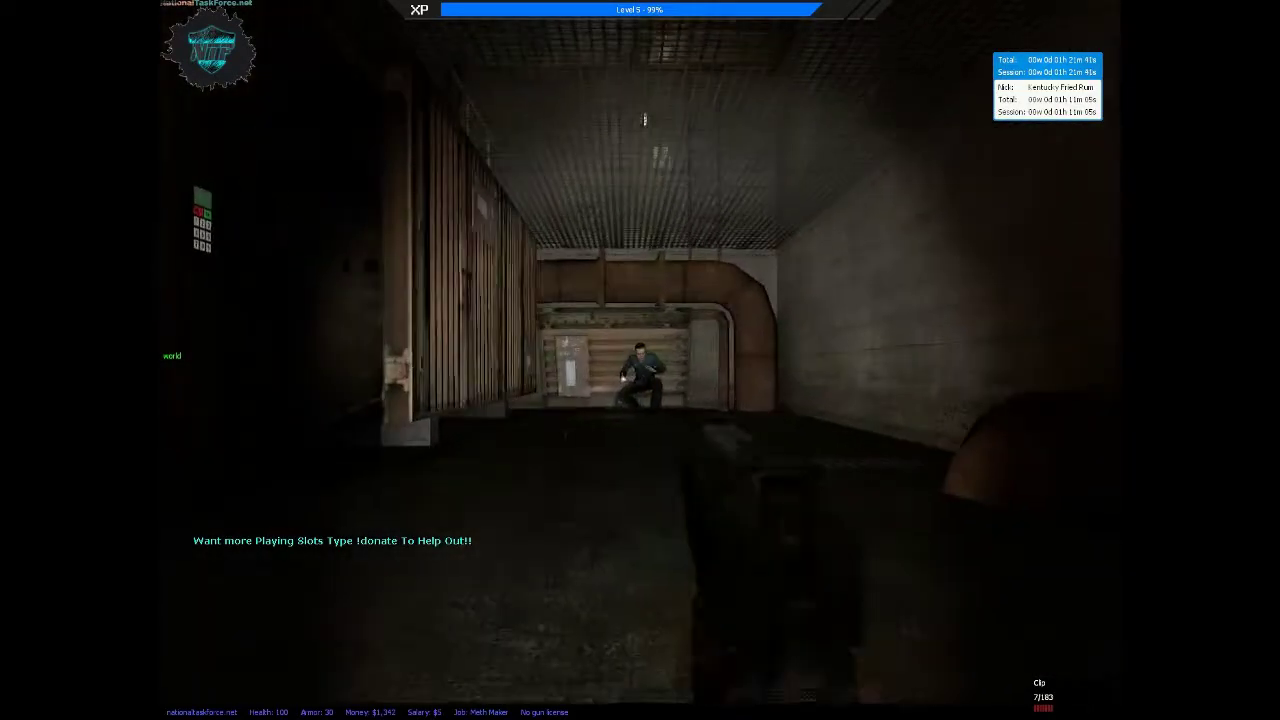
{"action": "left_click", "coordinate": [640, 360]}
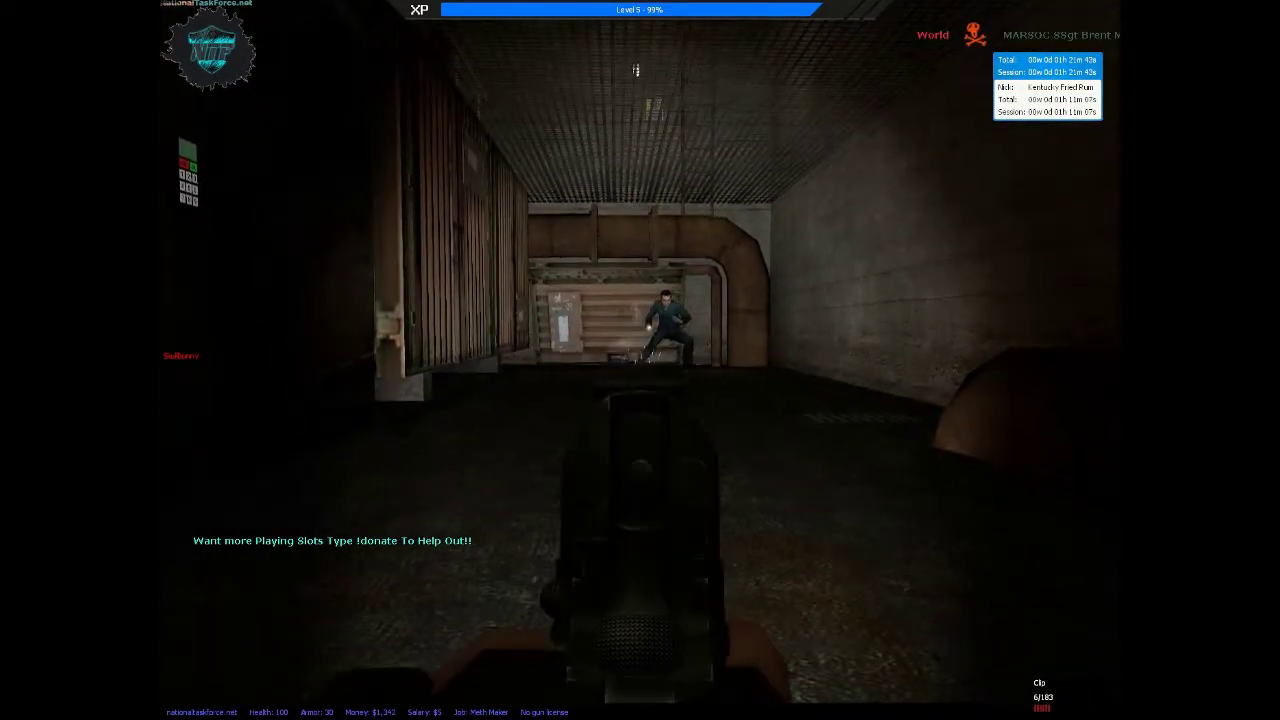
{"action": "scroll", "coordinate": [640, 360], "scroll_direction": "up", "scroll_amount": 1}
Fire scoped Raging Bull shots, then keep shooting the rifle as he flees
{"action": "left_click", "coordinate": [640, 360]}
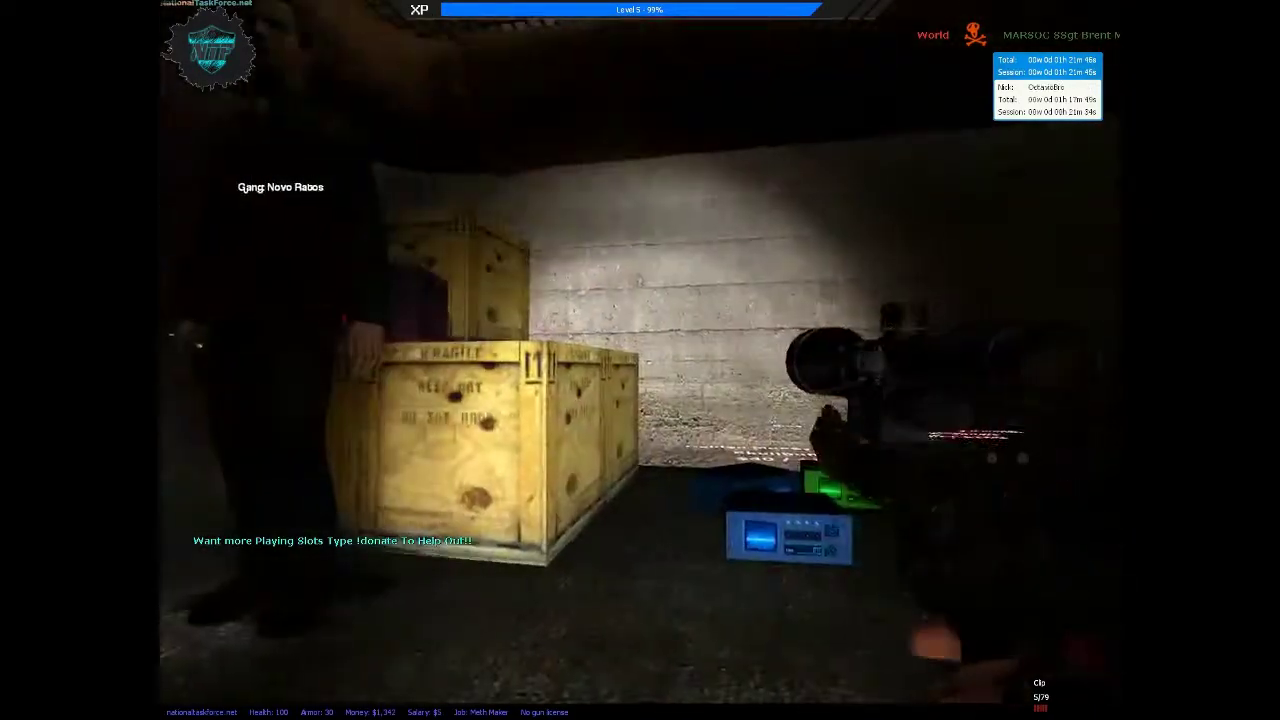
{"action": "left_click", "coordinate": [640, 360]}
{"action": "right_click", "coordinate": [640, 360]}
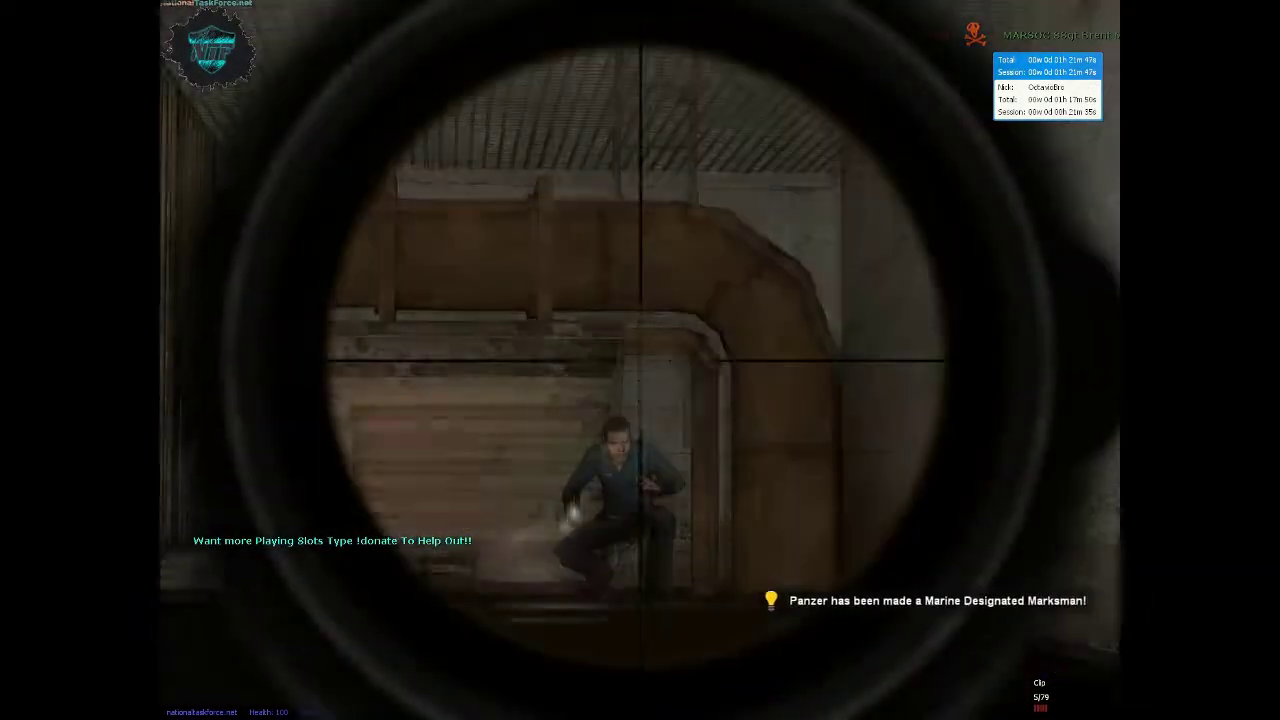
{"action": "left_click", "coordinate": [640, 360]}
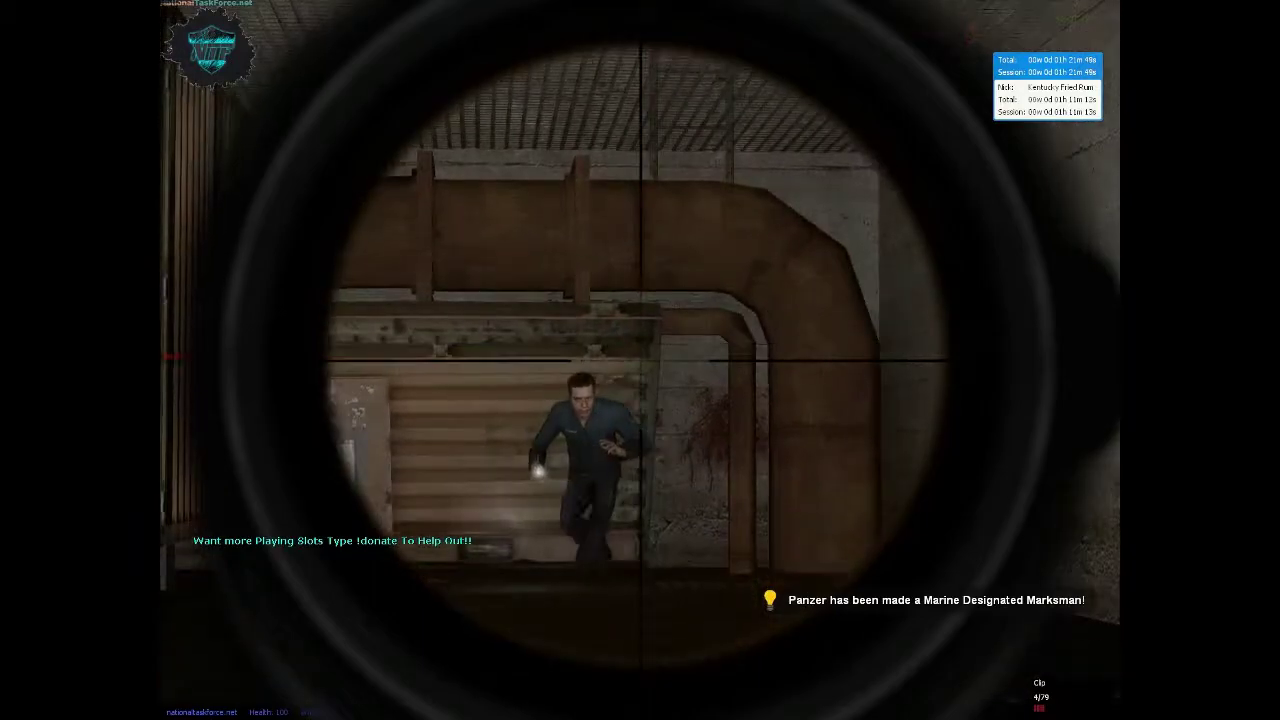
{"action": "right_click", "coordinate": [640, 360]}
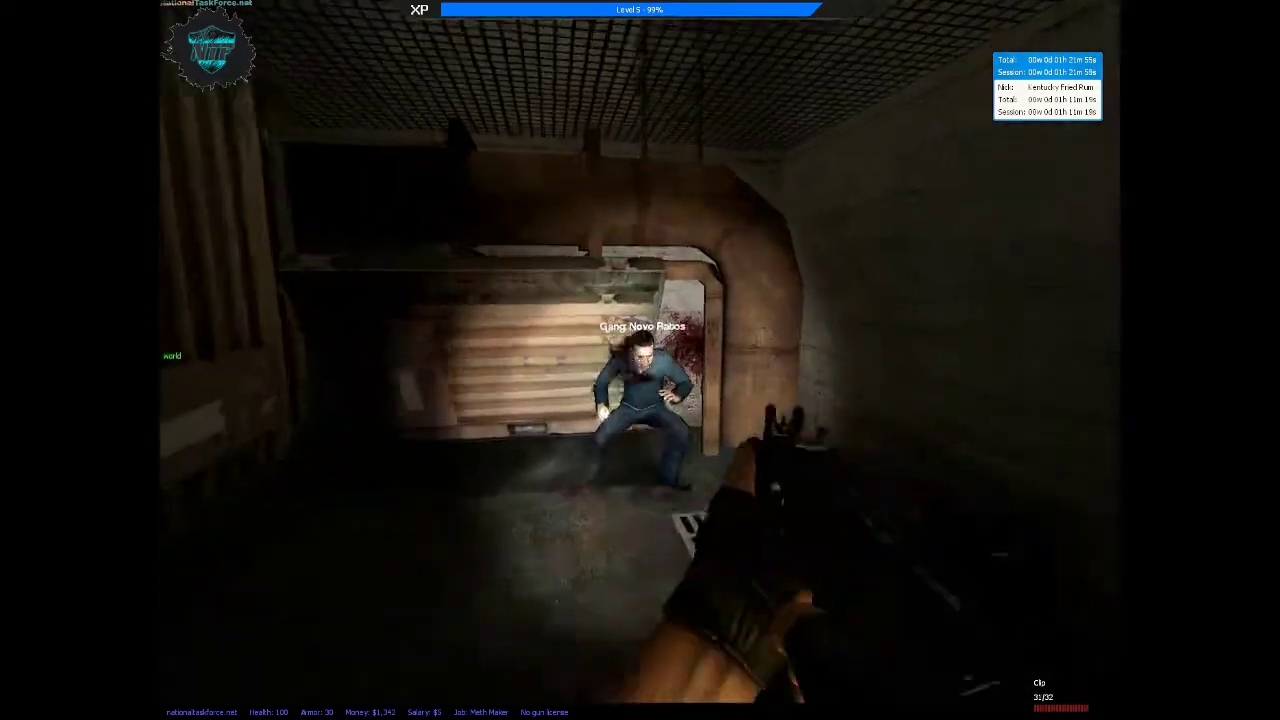
{"action": "left_click", "coordinate": [640, 360]}
{"action": "left_click", "coordinate": [640, 360]}
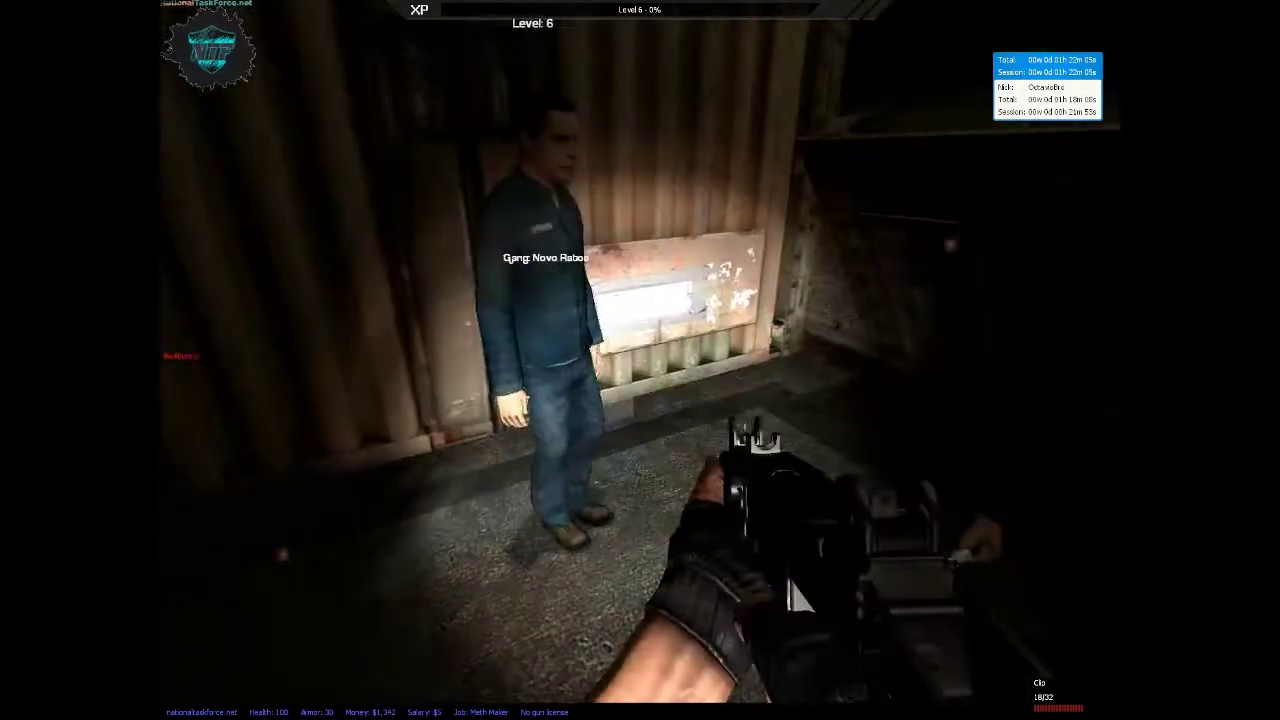
Draw and reload the AK-47, then collect $40 and 300 XP from the crate-room printer
{"action": "key", "text": "3"}
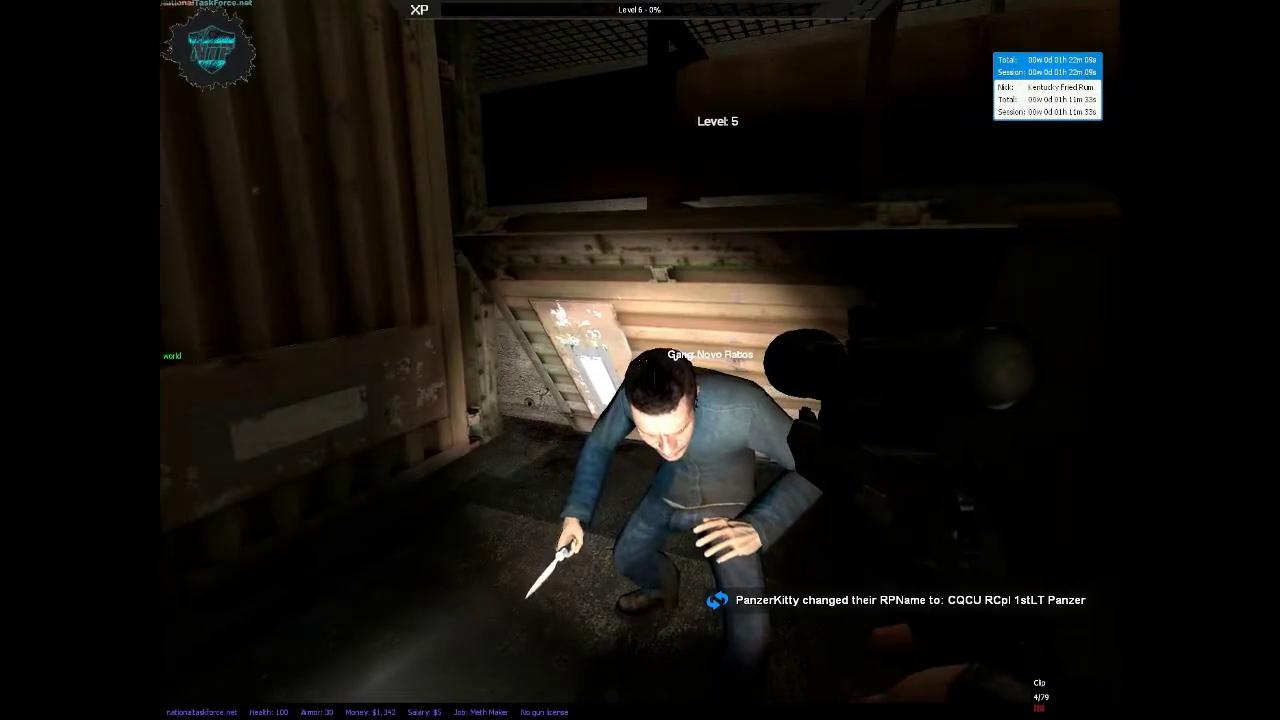
{"action": "left_click", "coordinate": [640, 360]}
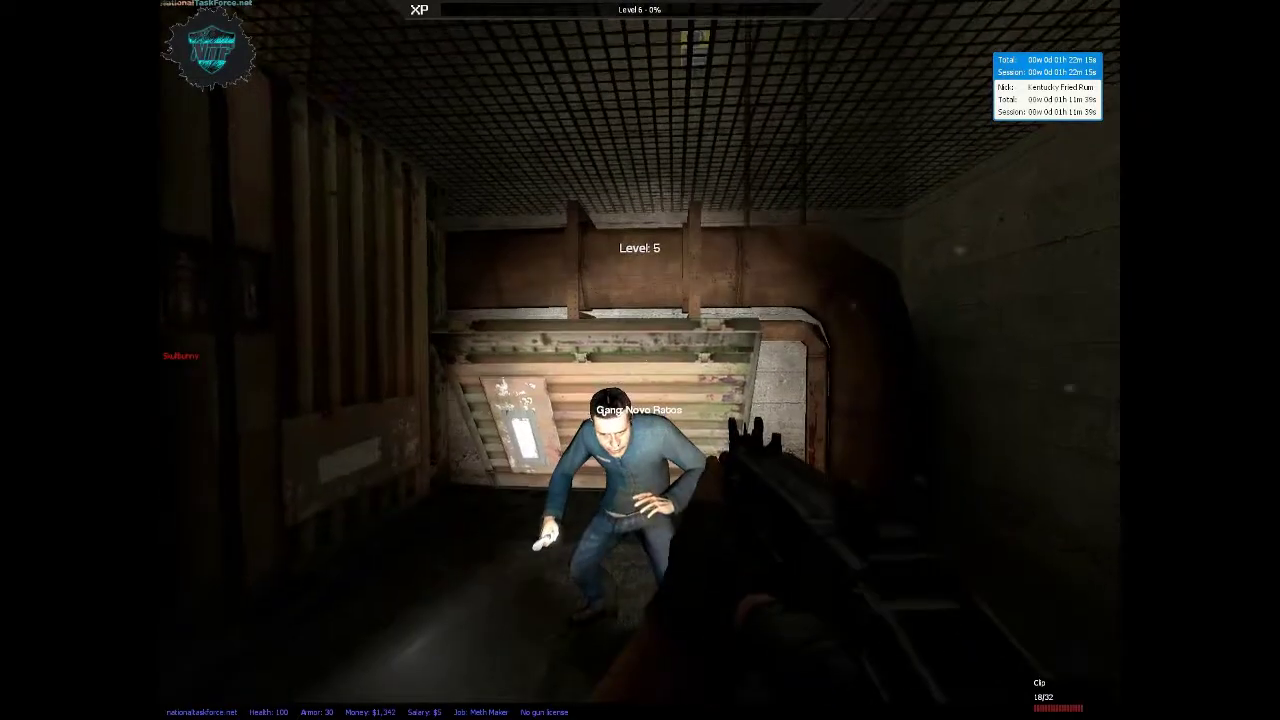
{"action": "key", "text": "r"}
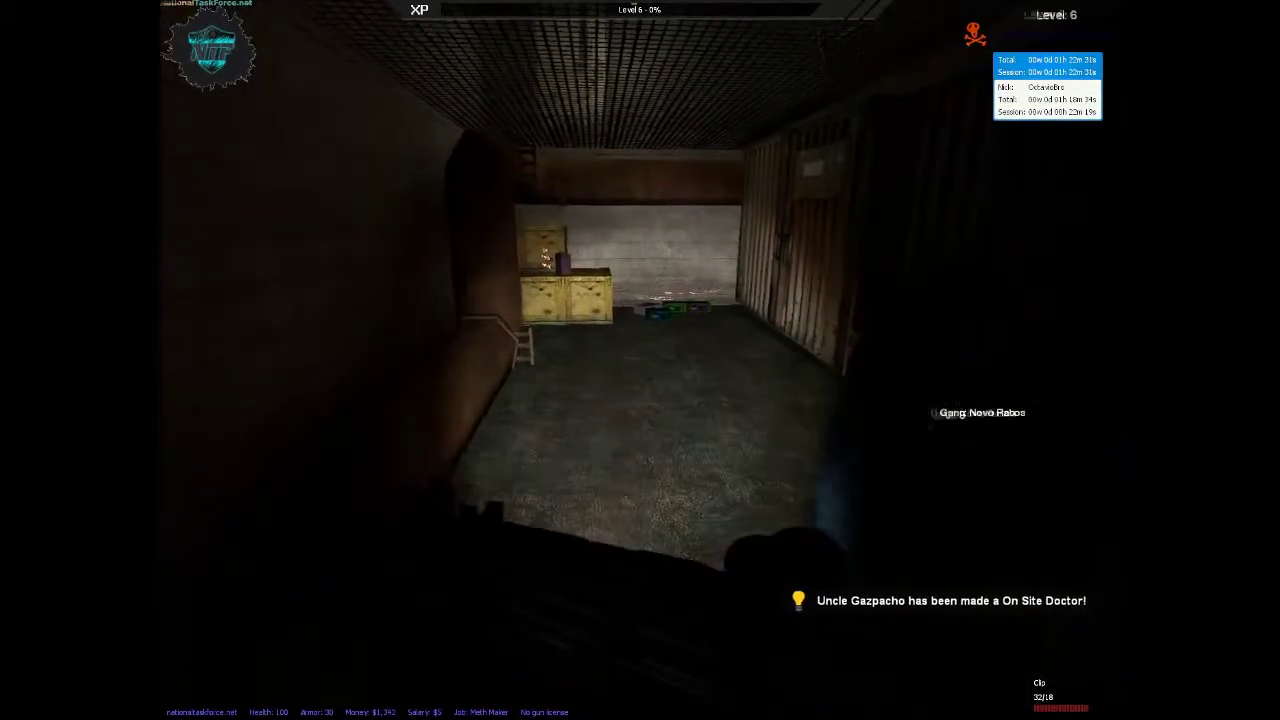
{"action": "key", "text": "w"}
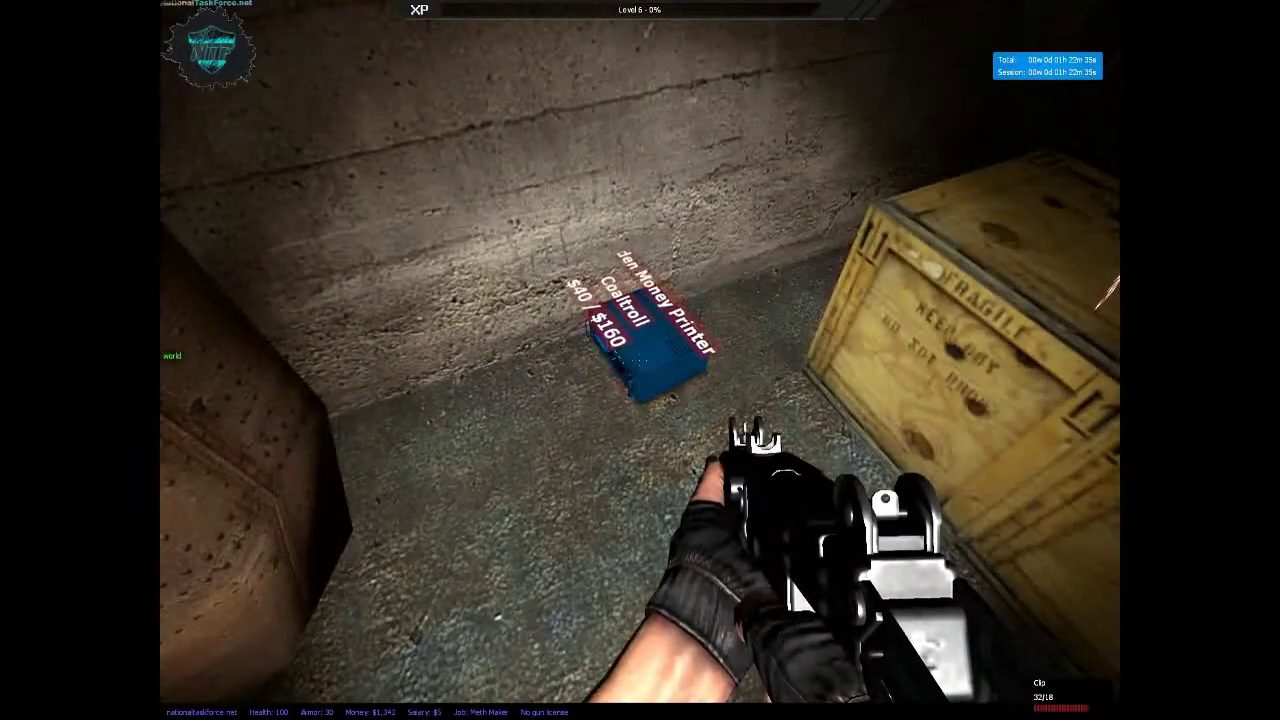
{"action": "key", "text": "e"}
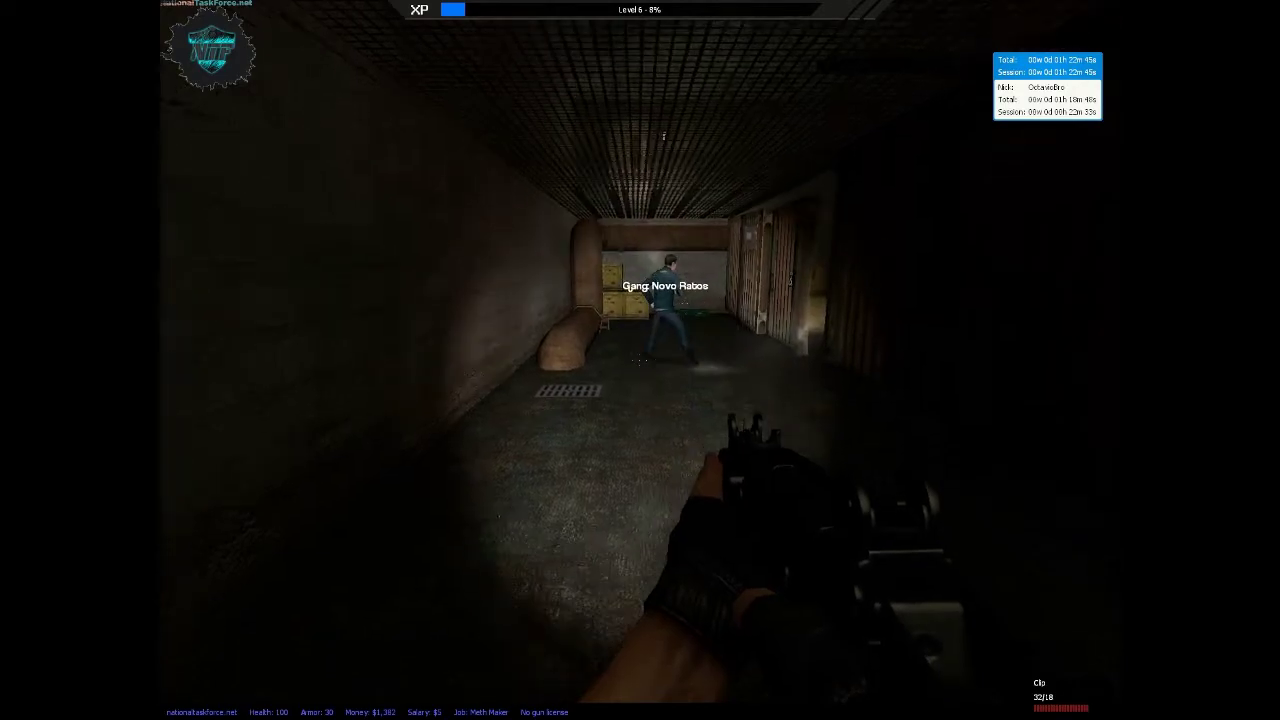
{"action": "key", "text": "y"}
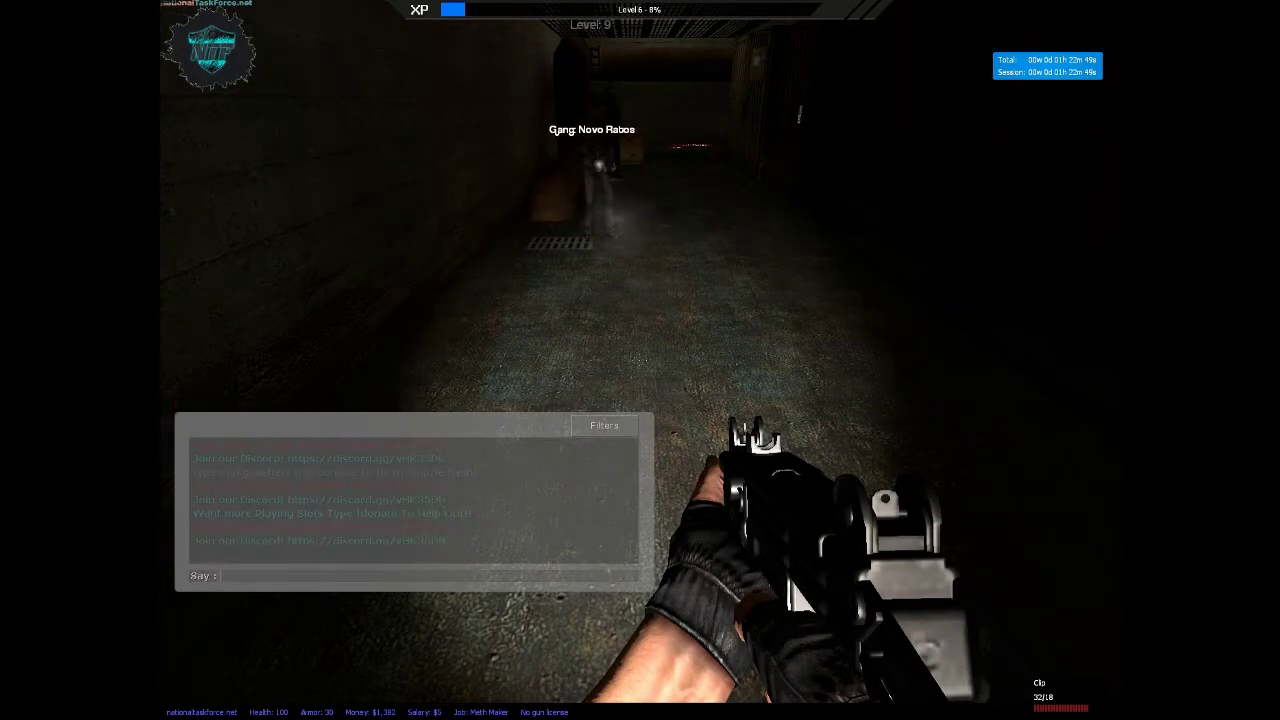
Drop the AK-47 on the floor, then pick it back up
{"action": "key", "text": "Escape"}
{"action": "scroll", "coordinate": [640, 360], "scroll_direction": "down", "scroll_amount": 2}
{"action": "scroll", "coordinate": [640, 360], "scroll_direction": "down", "scroll_amount": 1}
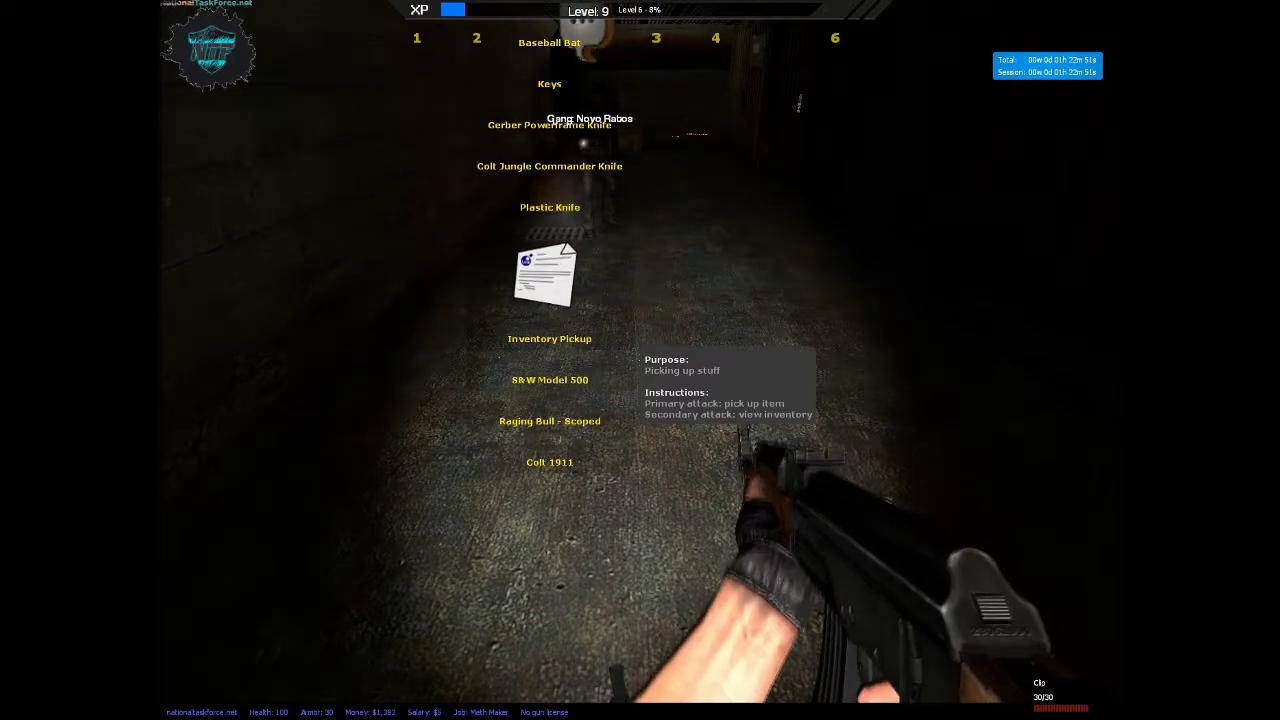
{"action": "left_click", "coordinate": [640, 360]}
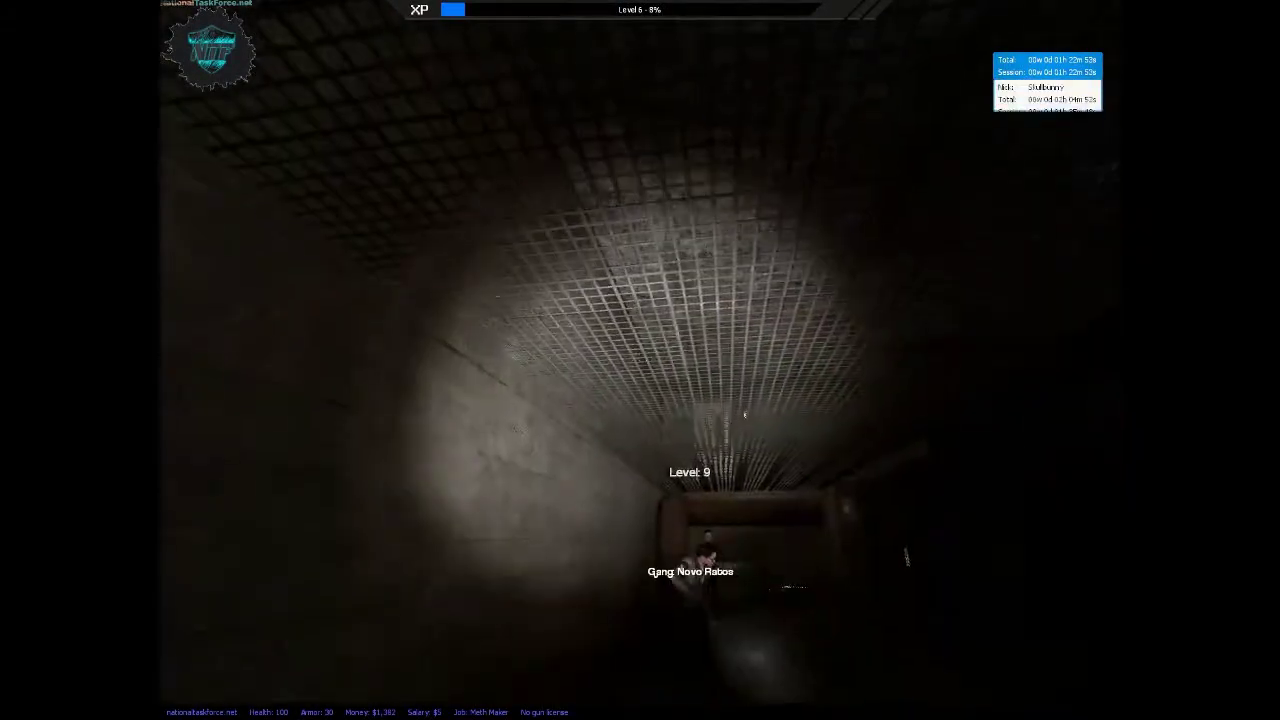
{"action": "scroll", "coordinate": [640, 360], "scroll_direction": "down", "scroll_amount": 2}
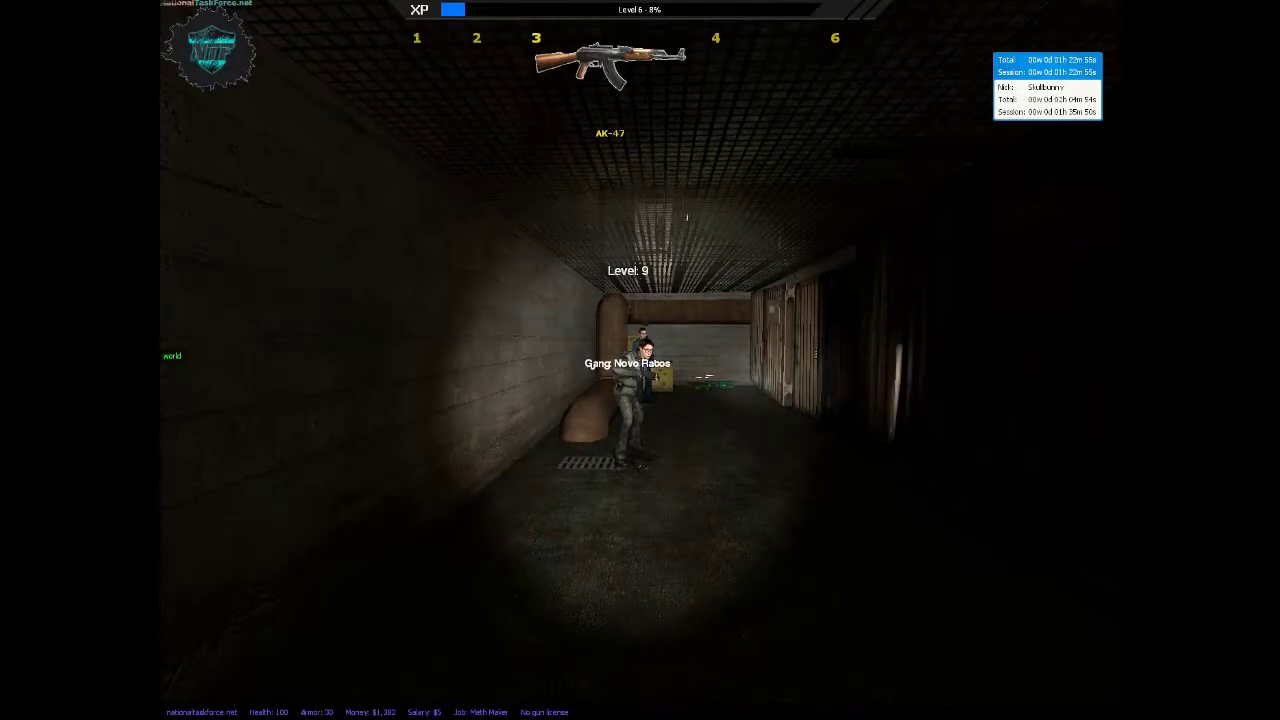
{"action": "type", "text": "y/"}
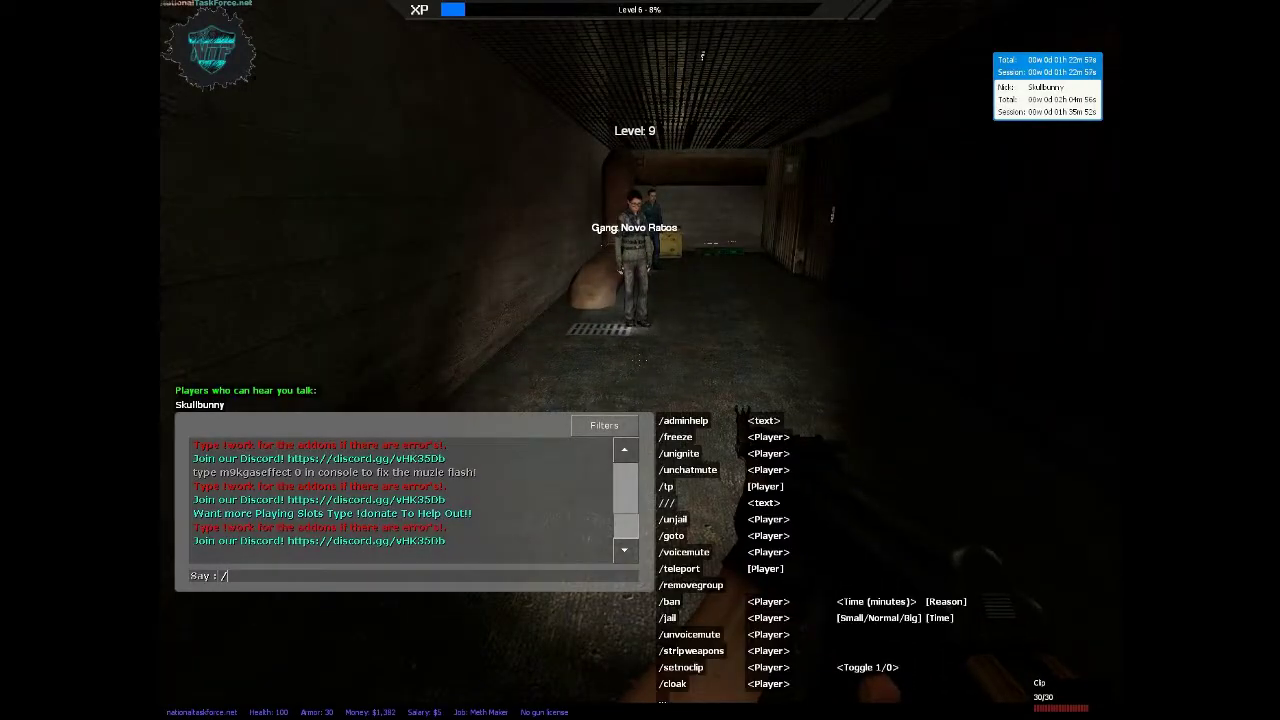
{"action": "key", "text": "Escape"}
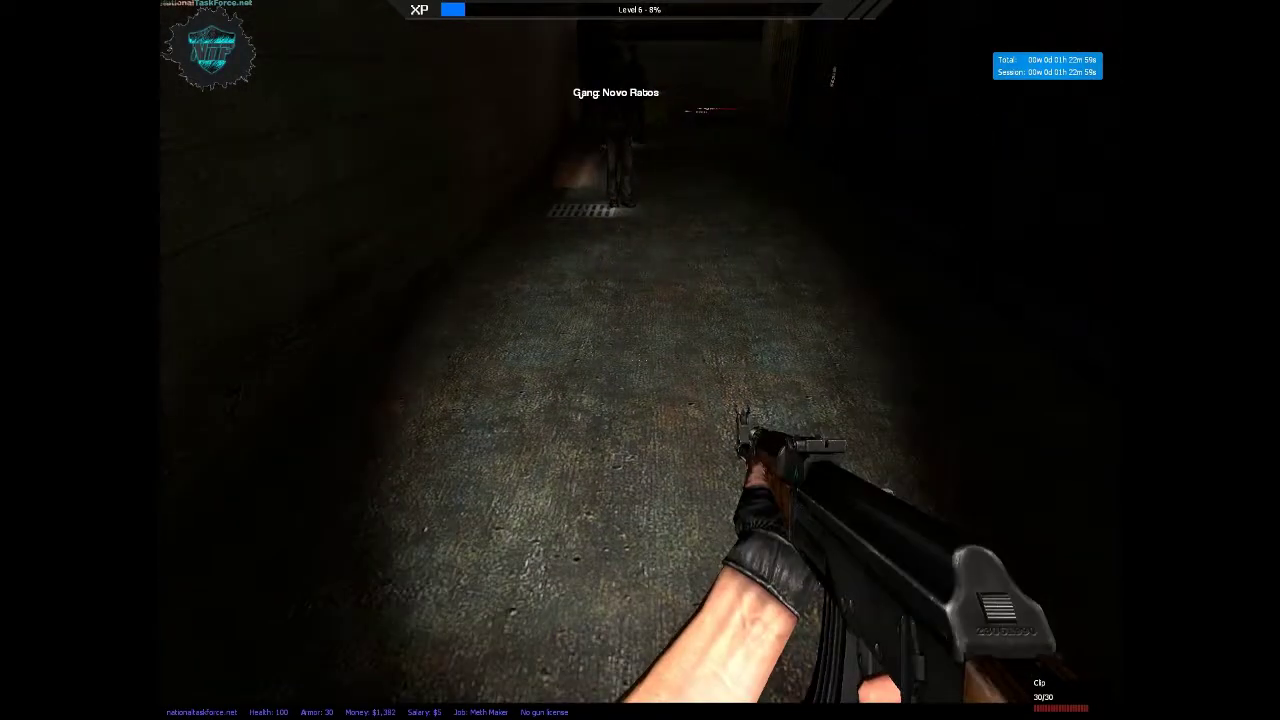
{"action": "scroll", "coordinate": [640, 360], "scroll_direction": "down", "scroll_amount": 1}
{"action": "scroll", "coordinate": [640, 360], "scroll_direction": "down", "scroll_amount": 3}
{"action": "scroll", "coordinate": [640, 360], "scroll_direction": "down", "scroll_amount": 1}
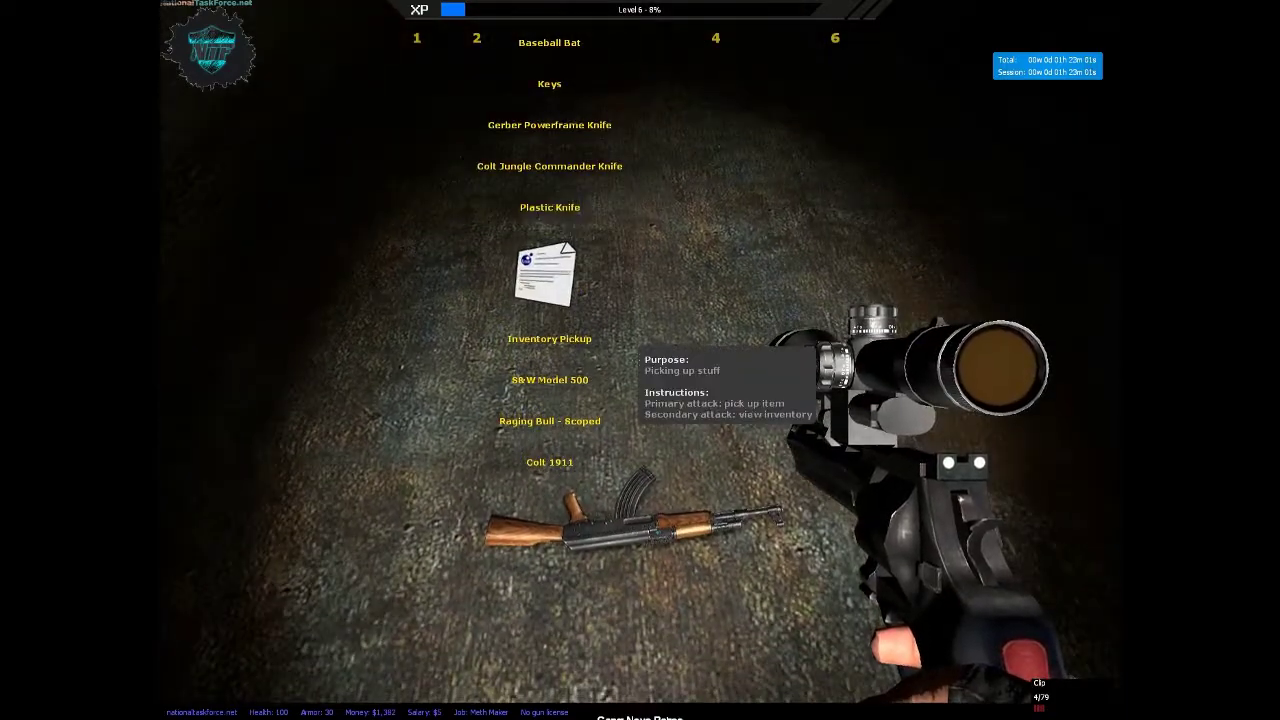
{"action": "left_click", "coordinate": [640, 360]}
{"action": "key", "text": "e"}
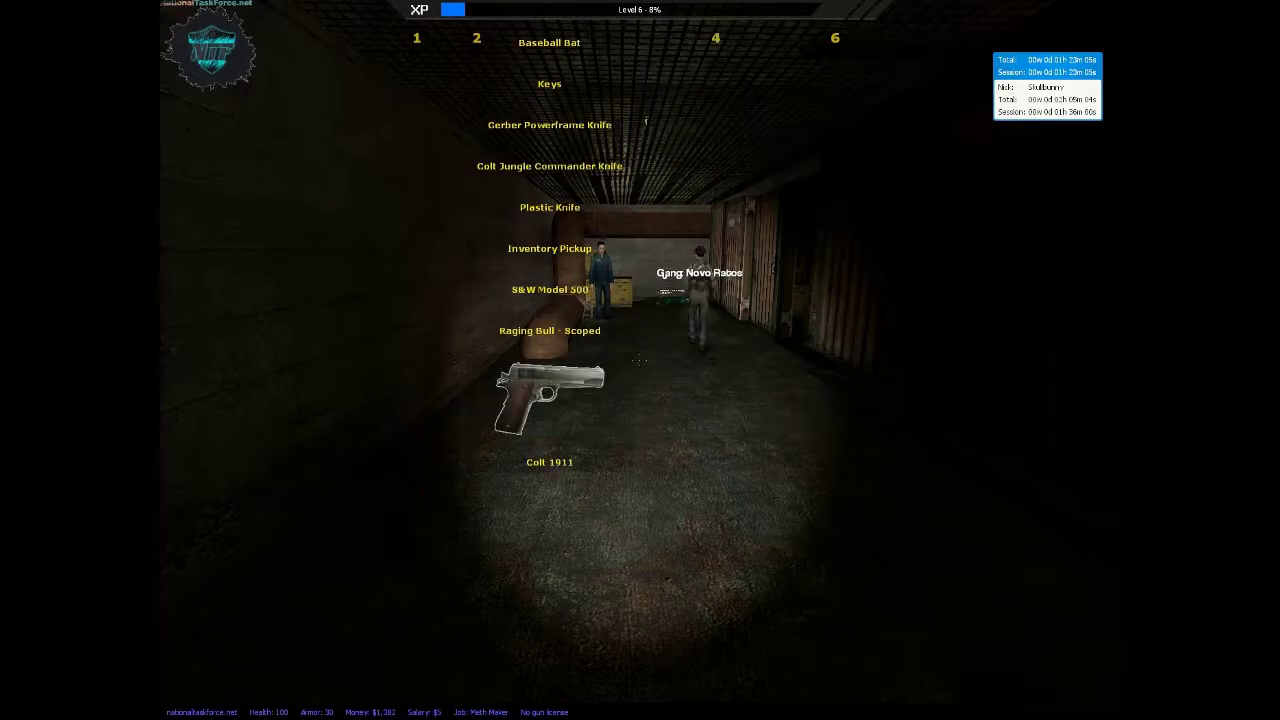
Switch to the scoped revolver and discard it with the /drop chat command
{"action": "key", "text": "y"}
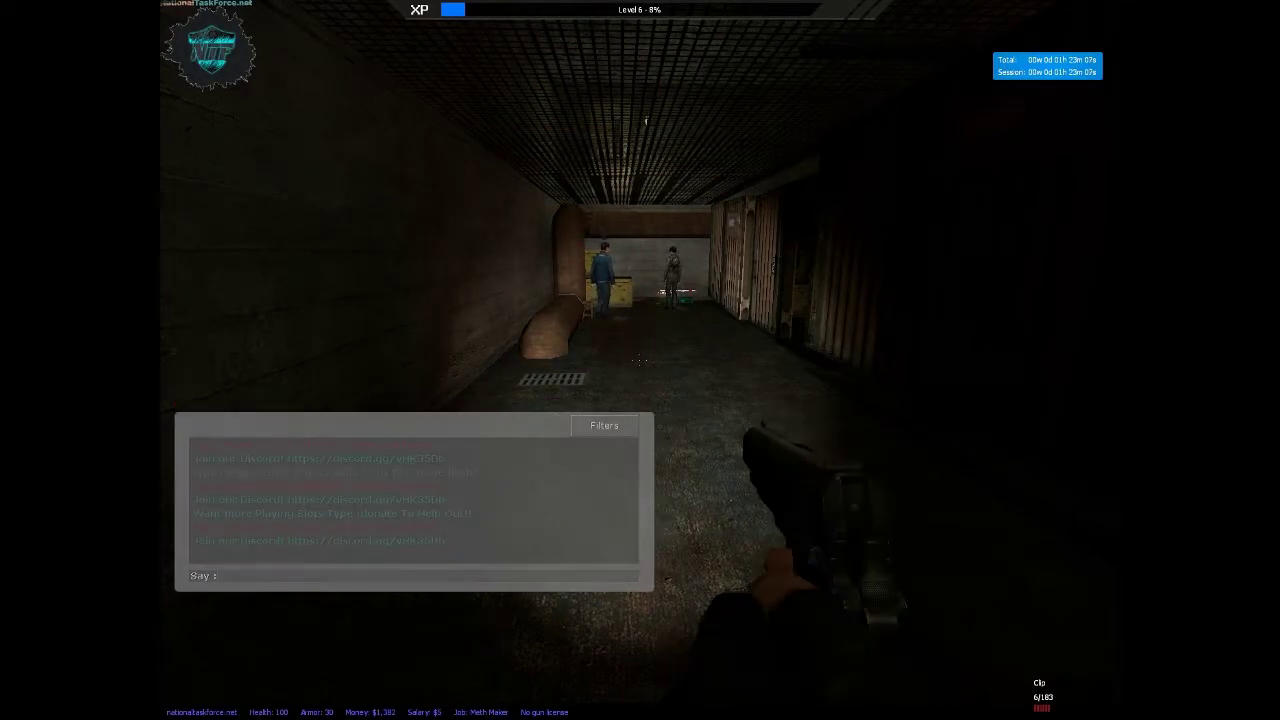
{"action": "key", "text": "Escape"}
{"action": "scroll", "coordinate": [640, 360], "scroll_direction": "down", "scroll_amount": 1}
{"action": "left_click", "coordinate": [640, 360]}
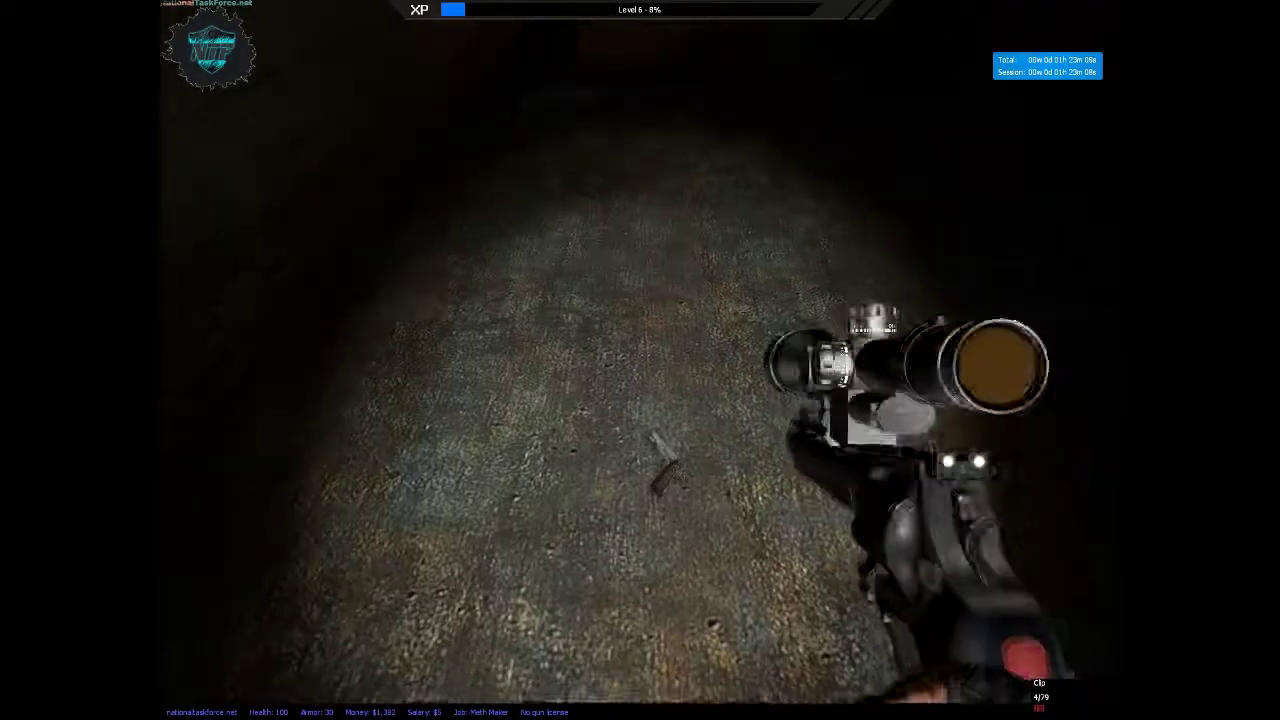
{"action": "scroll", "coordinate": [640, 360], "scroll_direction": "up", "scroll_amount": 2}
{"action": "scroll", "coordinate": [640, 360], "scroll_direction": "up", "scroll_amount": 3}
{"action": "left_click", "coordinate": [640, 360]}
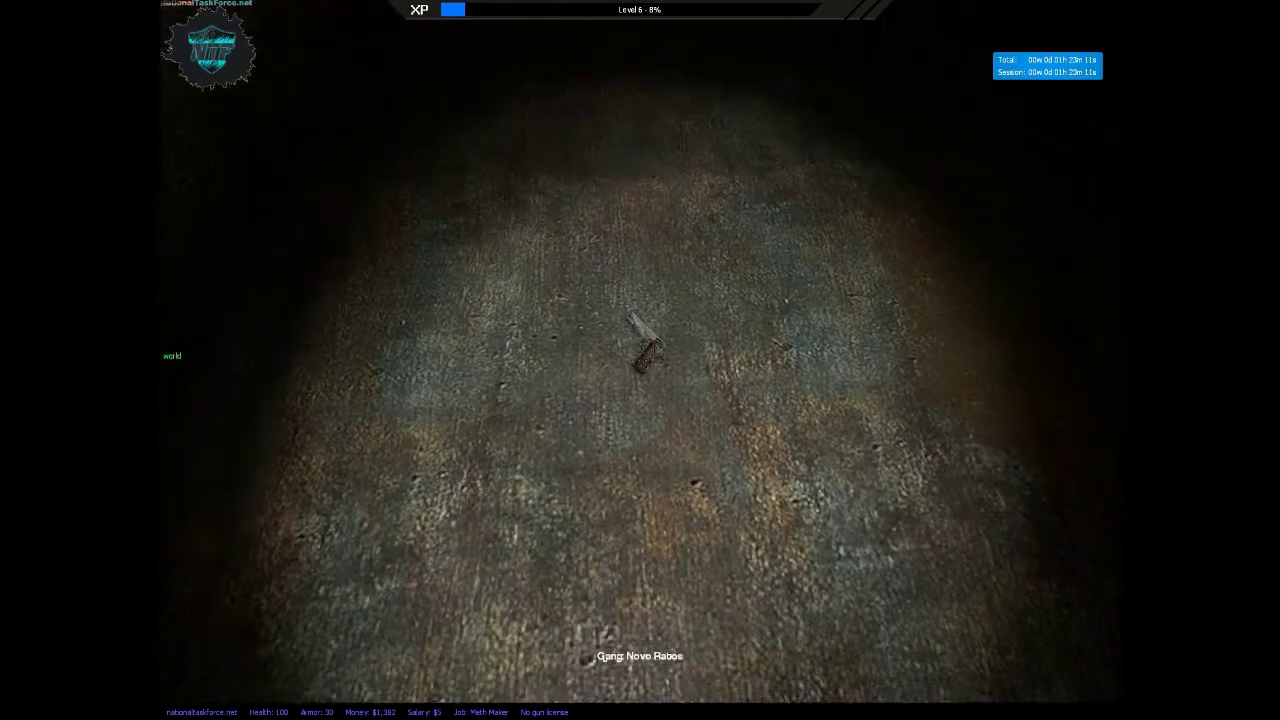
{"action": "scroll", "coordinate": [640, 360], "scroll_direction": "down", "scroll_amount": 3}
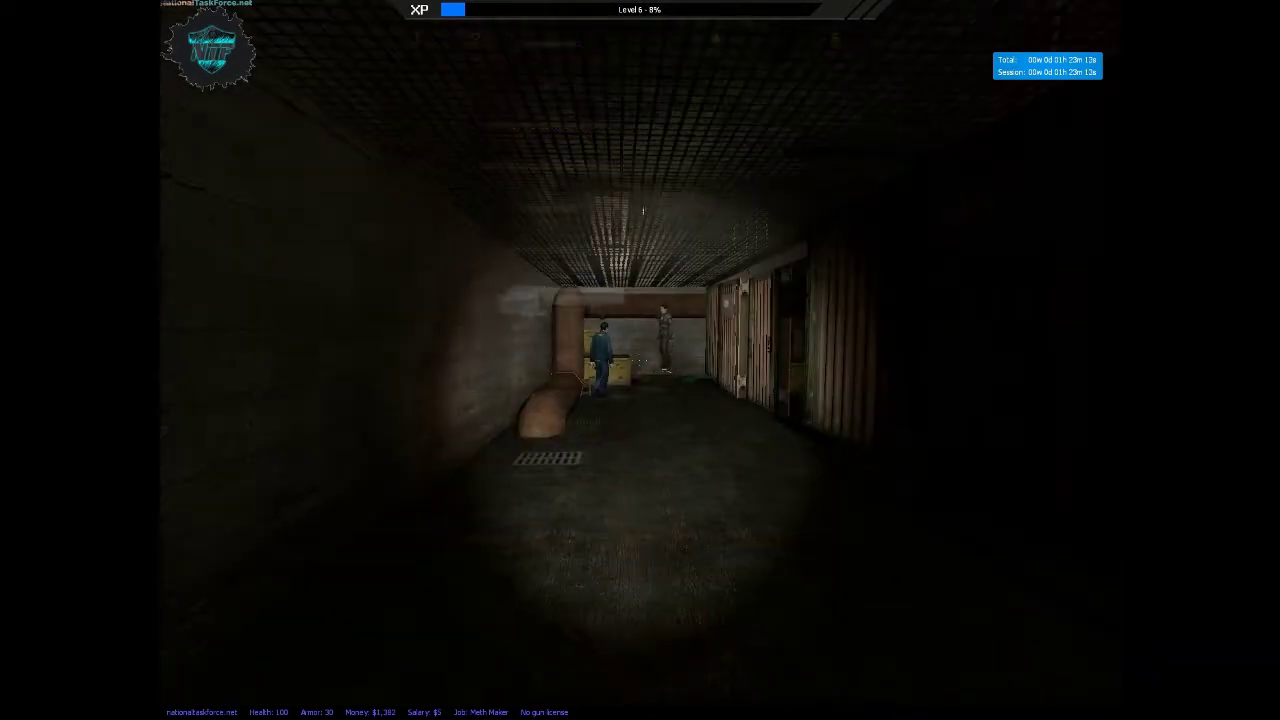
{"action": "key", "text": "y"}
{"action": "key", "text": "Escape"}
{"action": "scroll", "coordinate": [640, 360], "scroll_direction": "up", "scroll_amount": 1}
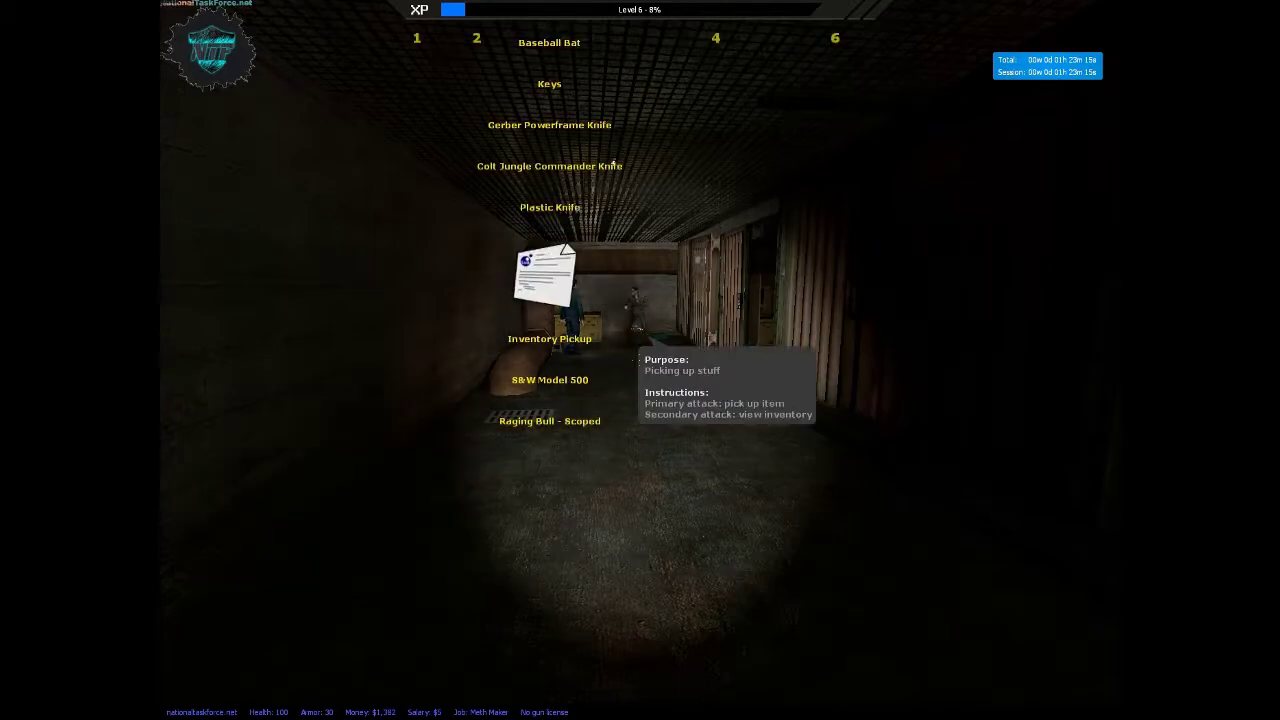
{"action": "type", "text": "y"}
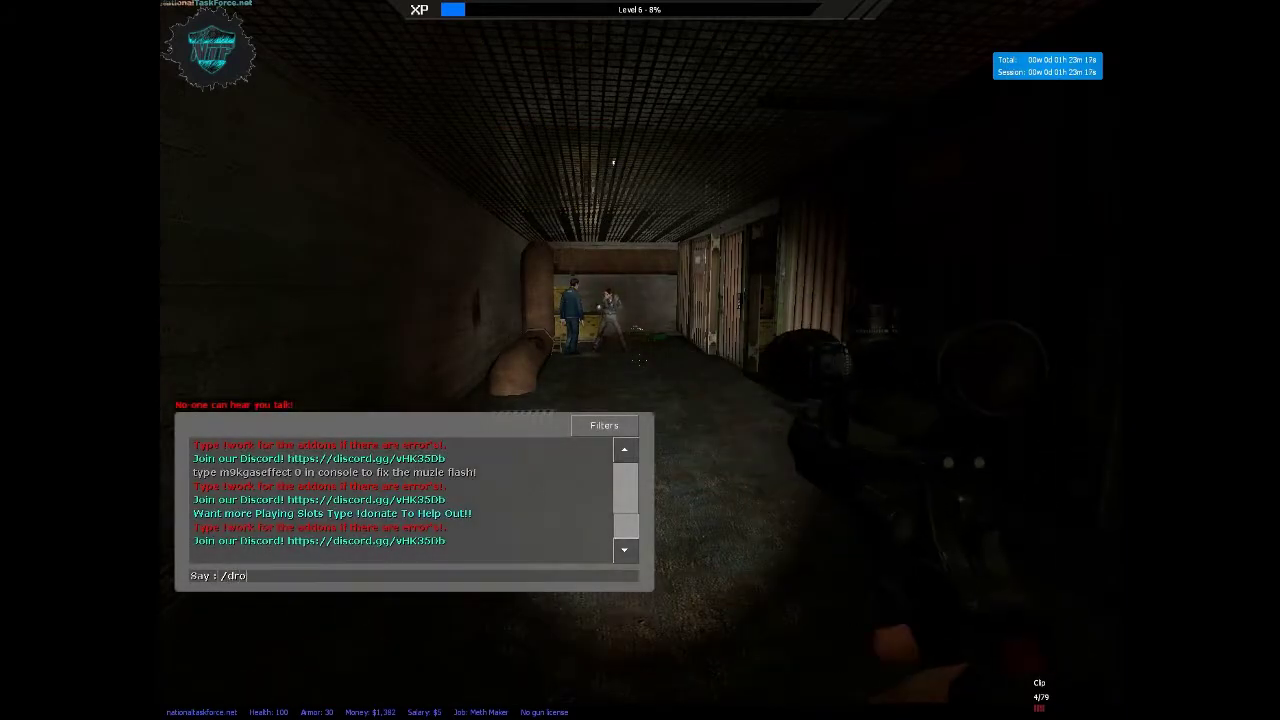
{"action": "type", "text": "p"}
{"action": "key", "text": "Return"}
{"action": "scroll", "coordinate": [640, 360], "scroll_direction": "up", "scroll_amount": 1}
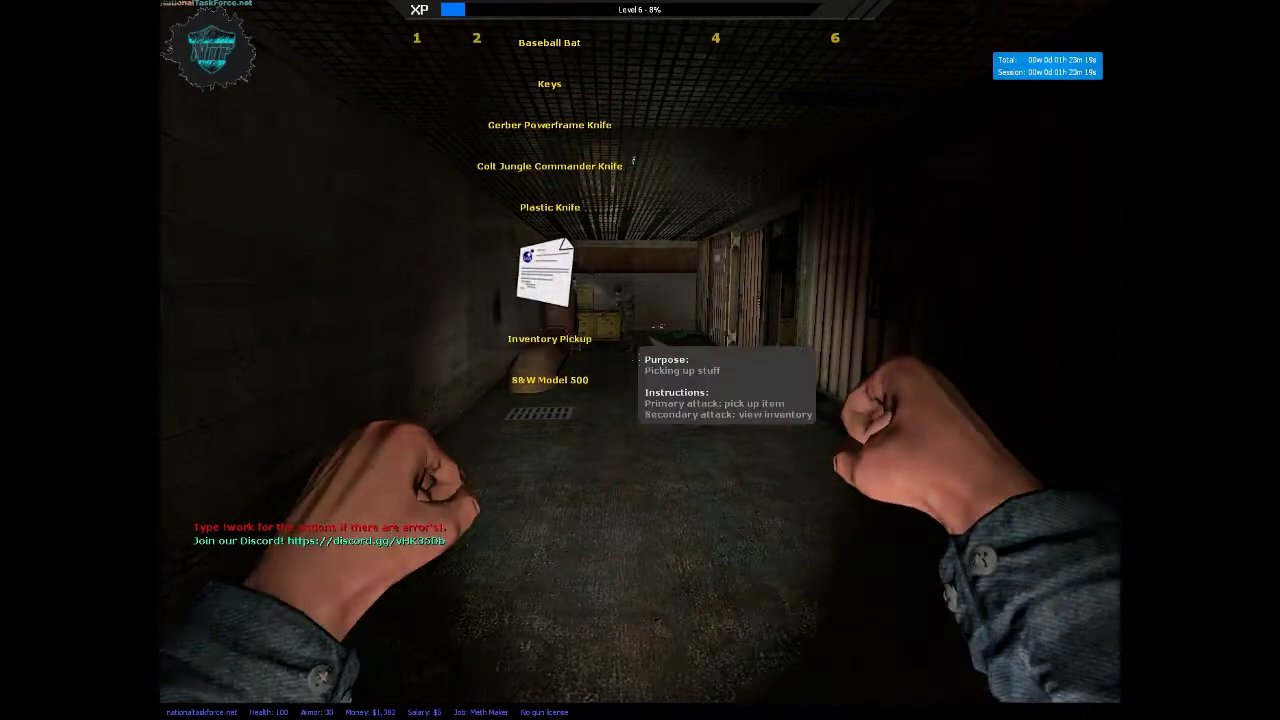
{"action": "scroll", "coordinate": [640, 360], "scroll_direction": "up", "scroll_amount": 1}
{"action": "scroll", "coordinate": [640, 360], "scroll_direction": "down", "scroll_amount": 1}
{"action": "left_click", "coordinate": [640, 360]}
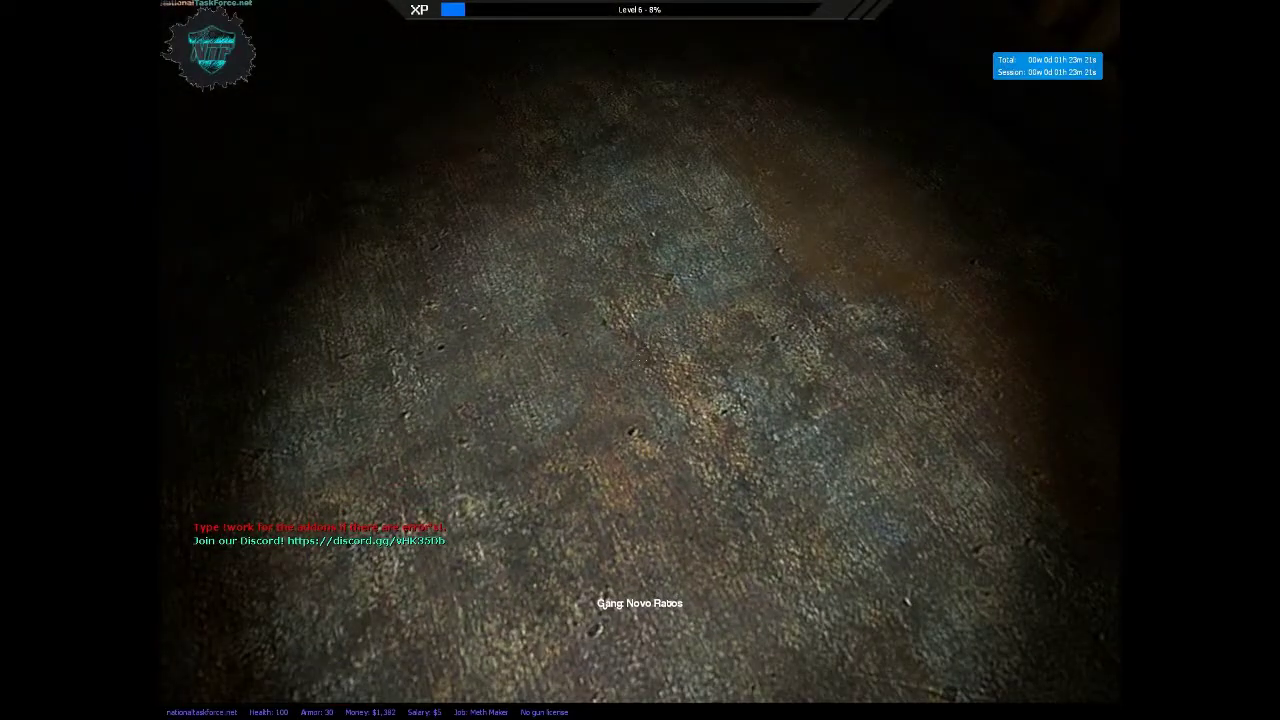
{"action": "scroll", "coordinate": [640, 360], "scroll_direction": "up", "scroll_amount": 2}
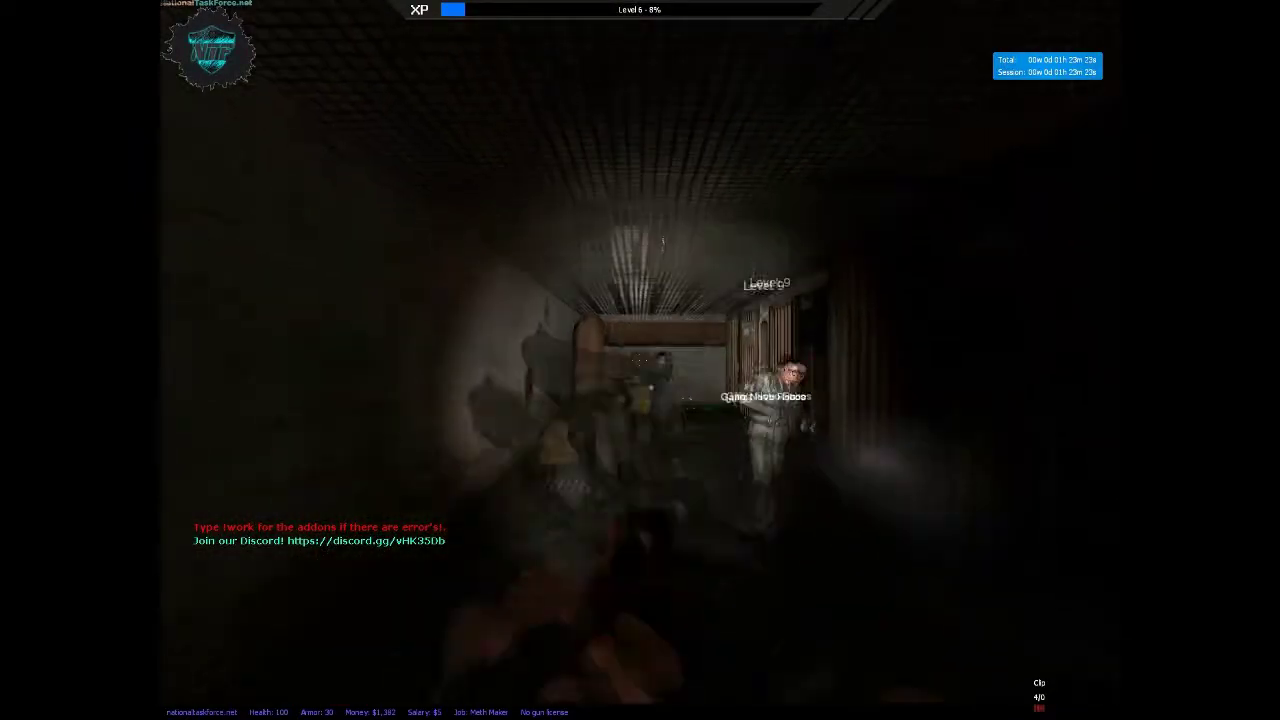
{"action": "type", "text": "y/drop"}
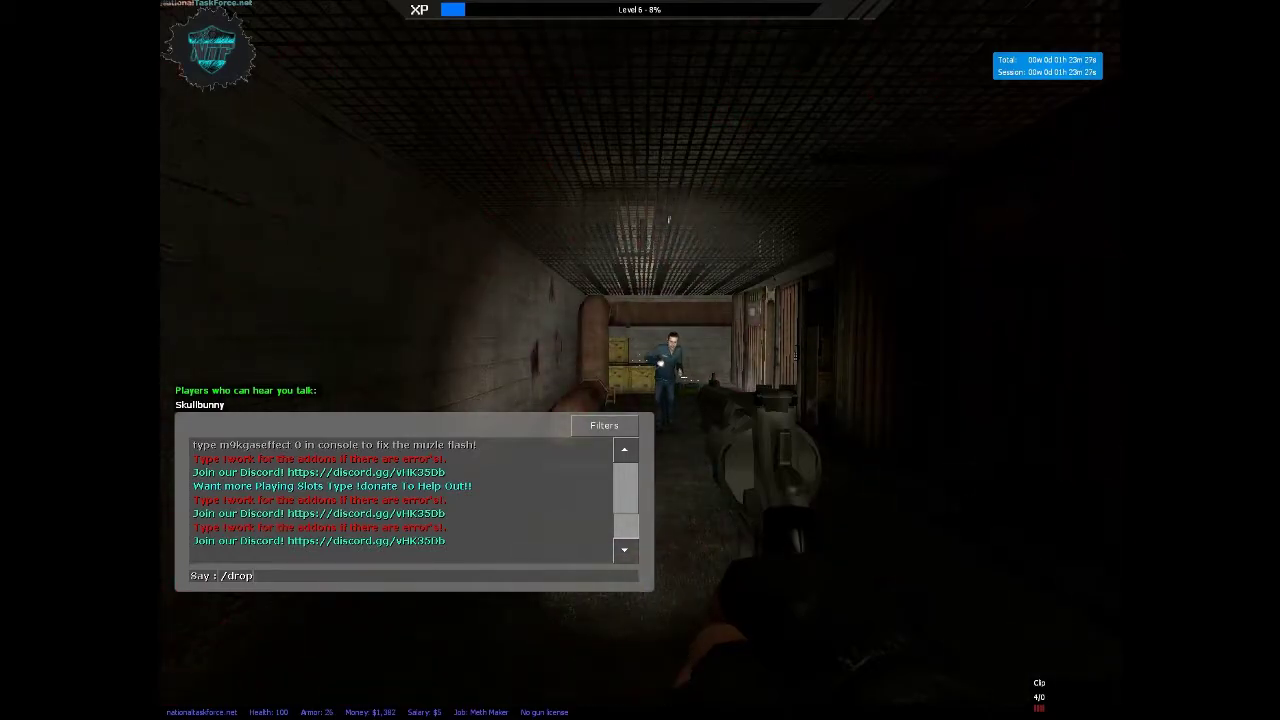
{"action": "key", "text": "Return"}
{"action": "scroll", "coordinate": [640, 360], "scroll_direction": "up", "scroll_amount": 1}
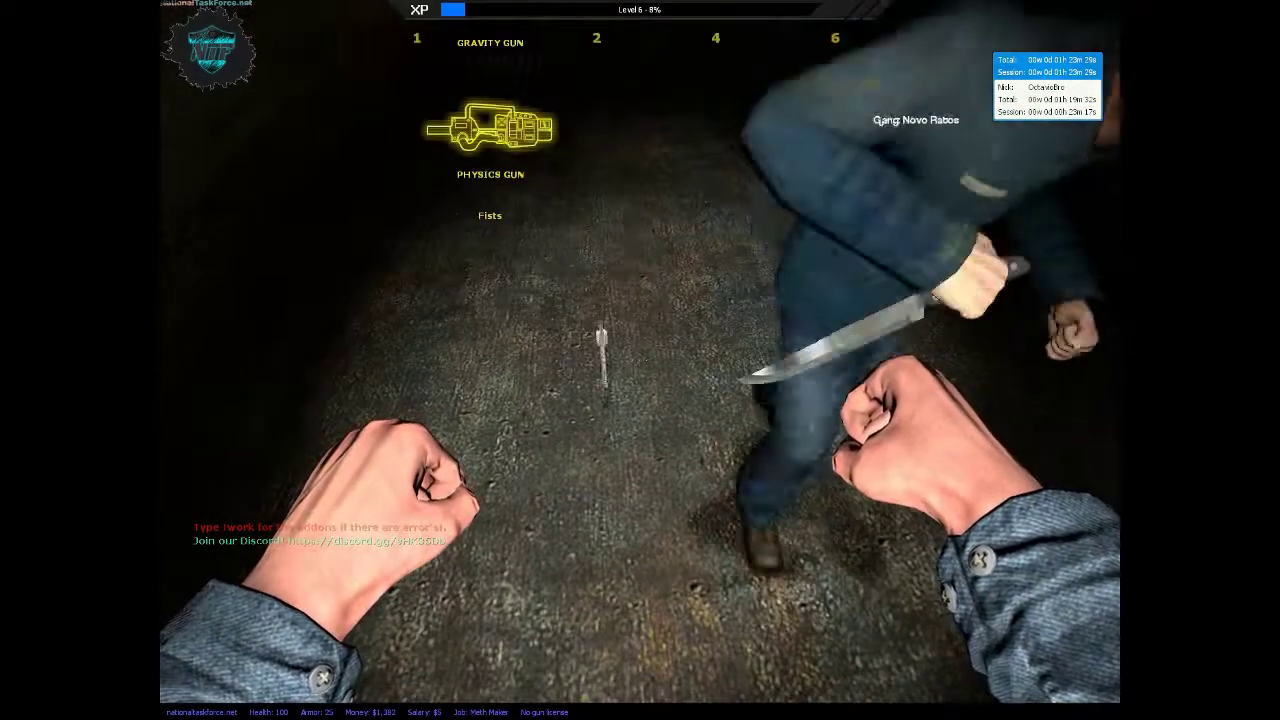
Equip Inventory Pickup from slot 3, grab the dropped revolver, and open the inventory
{"action": "key", "text": "3"}
{"action": "key", "text": "3"}
{"action": "key", "text": "3"}
{"action": "key", "text": "3"}
{"action": "key", "text": "3"}
{"action": "key", "text": "3"}
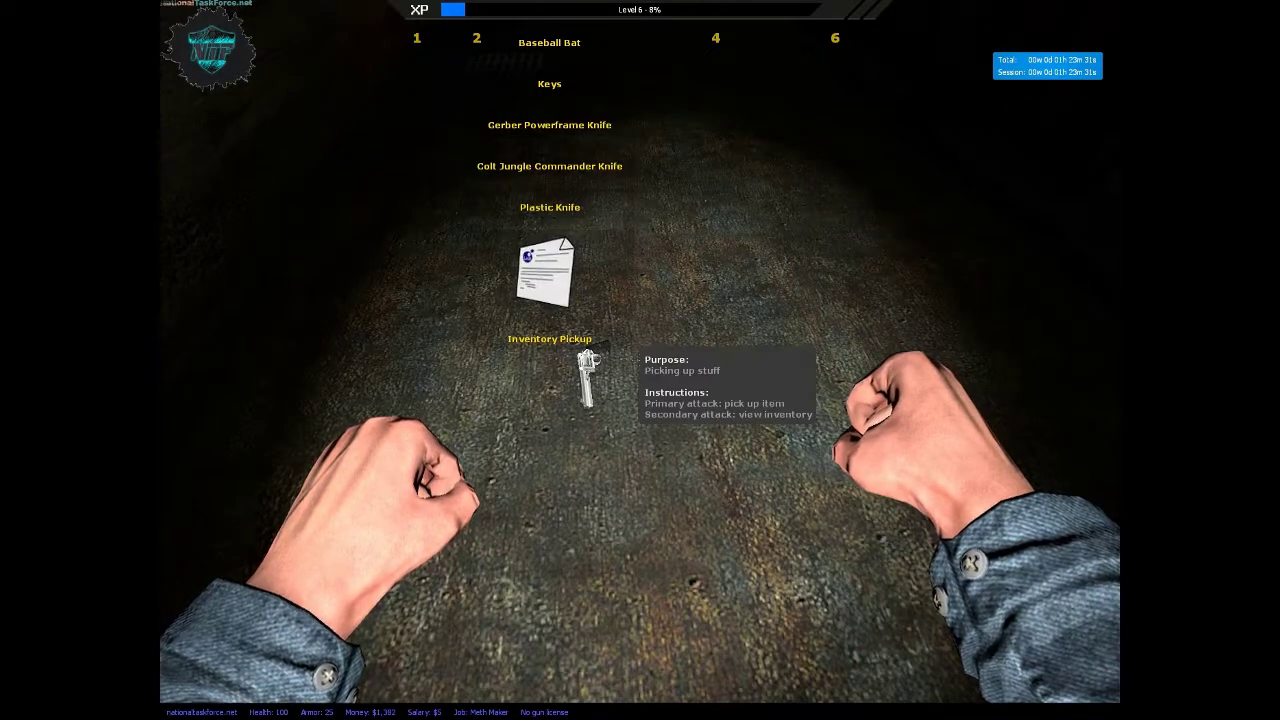
{"action": "left_click", "coordinate": [640, 360]}
{"action": "key", "text": "w"}
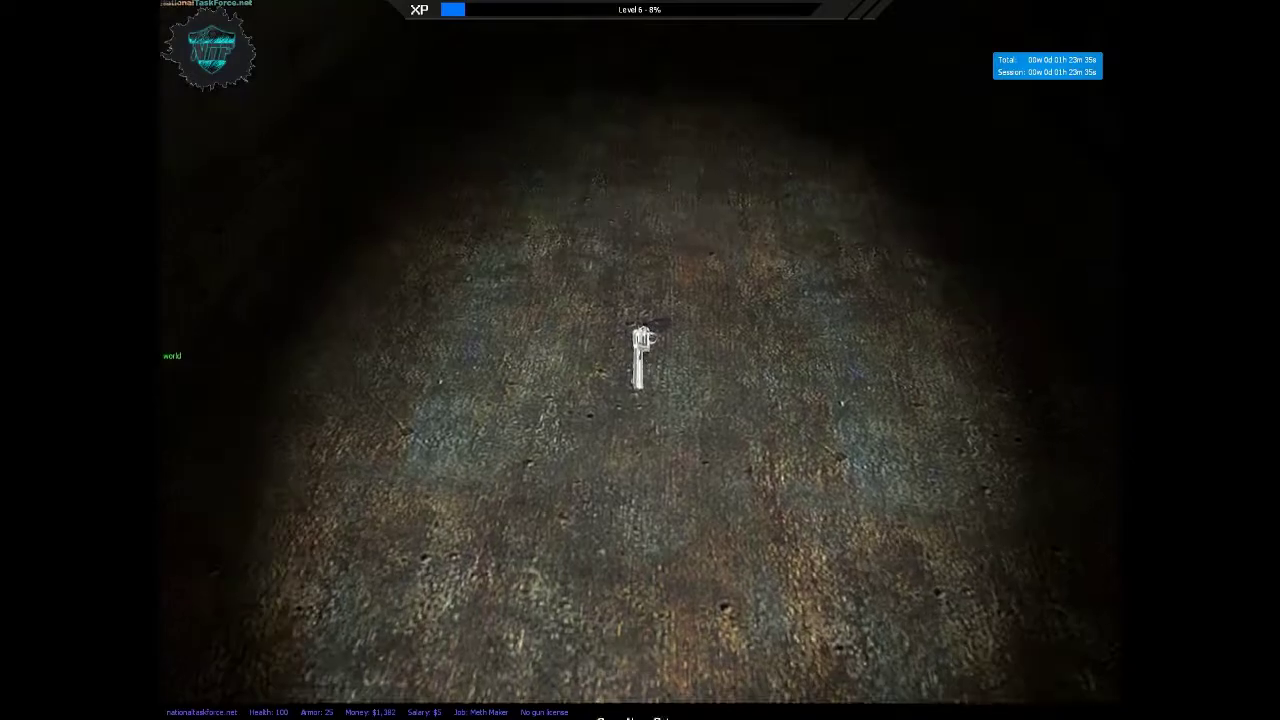
{"action": "left_click", "coordinate": [640, 360]}
{"action": "right_click", "coordinate": [640, 360]}
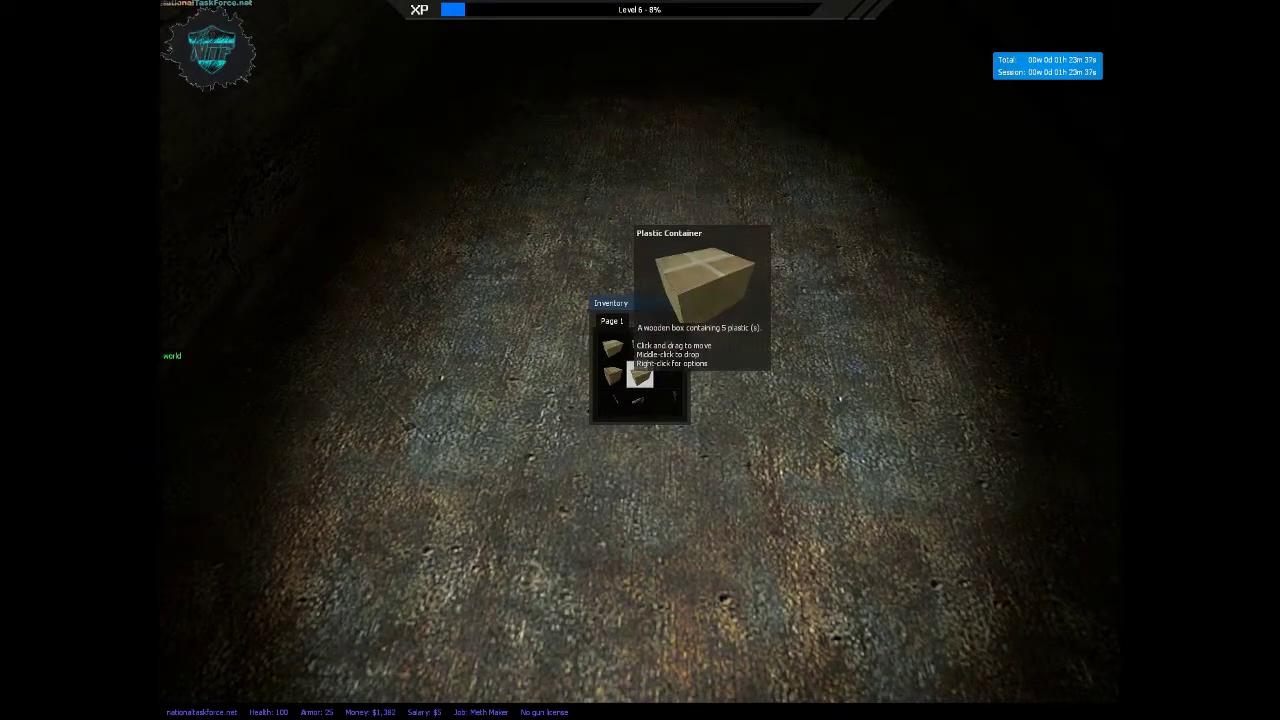
Drop the plastic containers from the inventory onto the corridor floor
{"action": "key", "text": "Escape"}
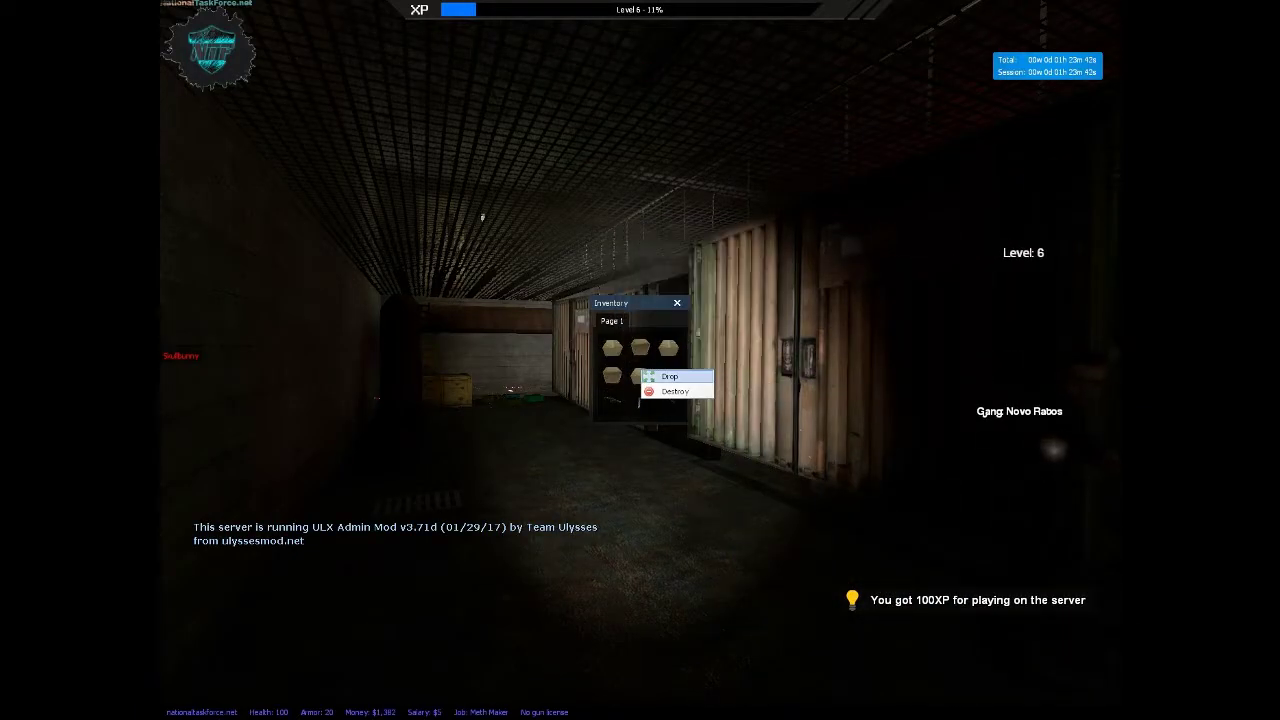
{"action": "right_click", "coordinate": [612, 375]}
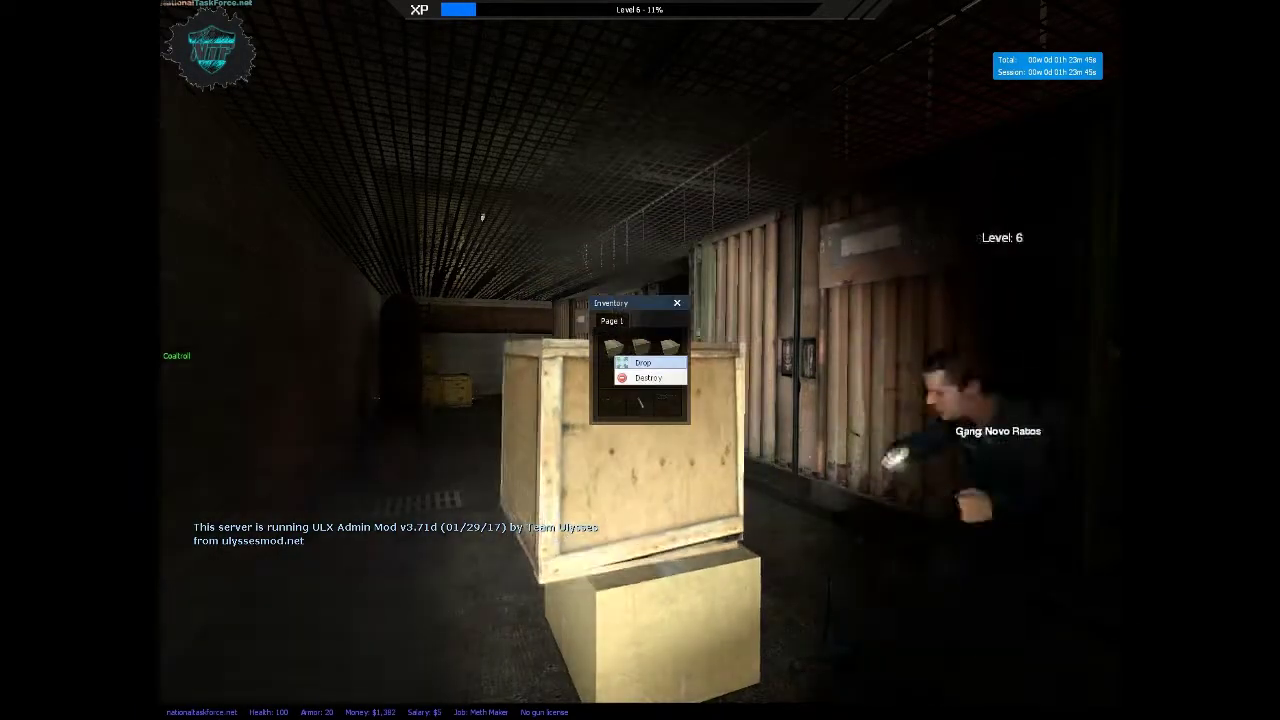
{"action": "left_click", "coordinate": [630, 358]}
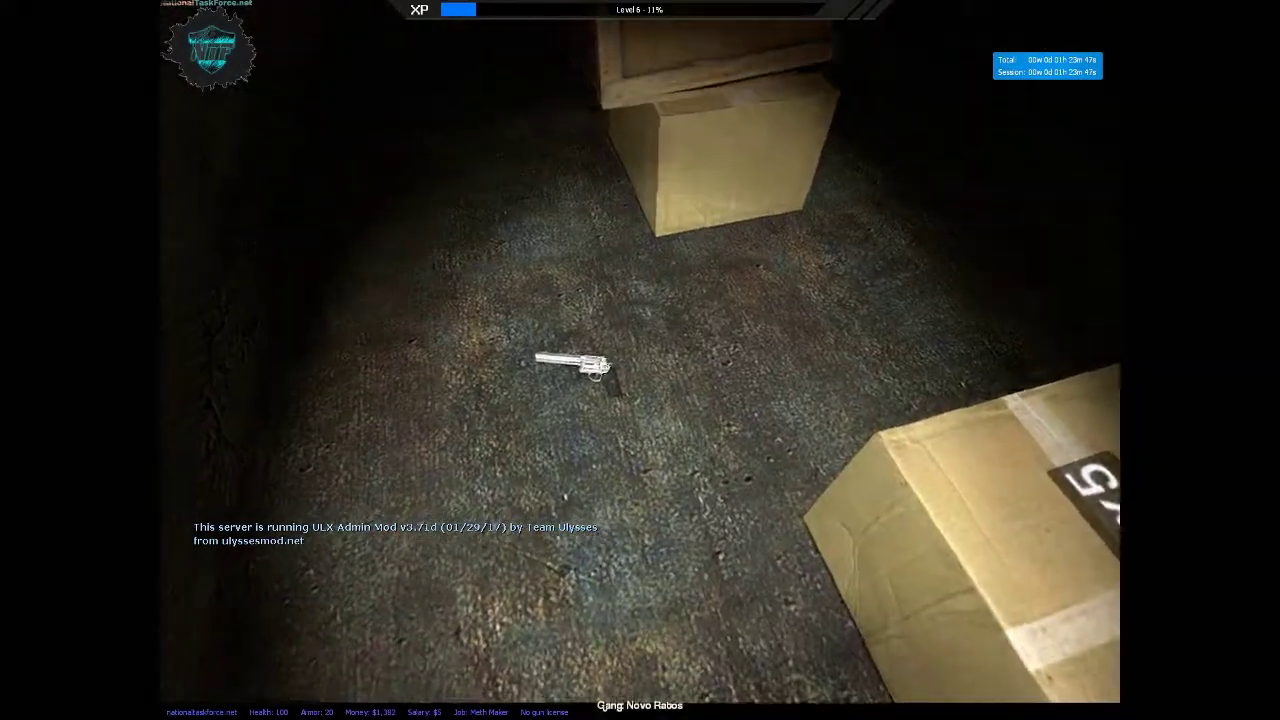
{"action": "key", "text": "i"}
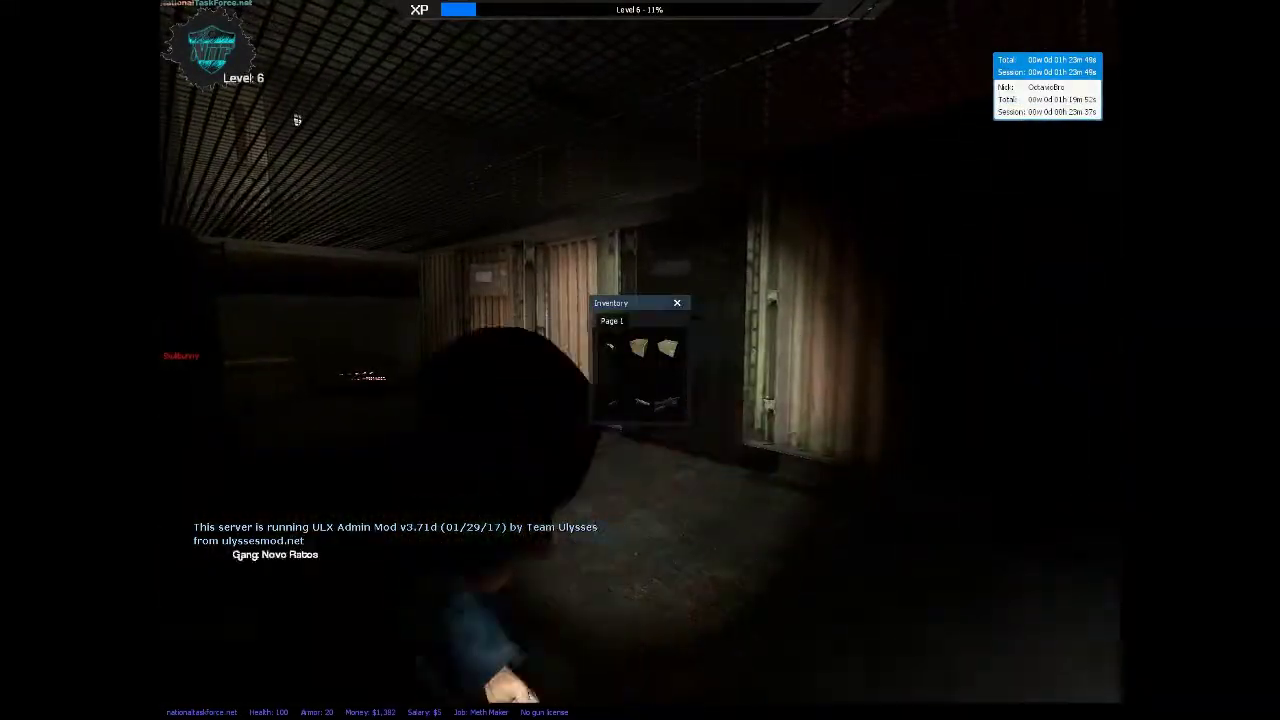
{"action": "right_click", "coordinate": [641, 347]}
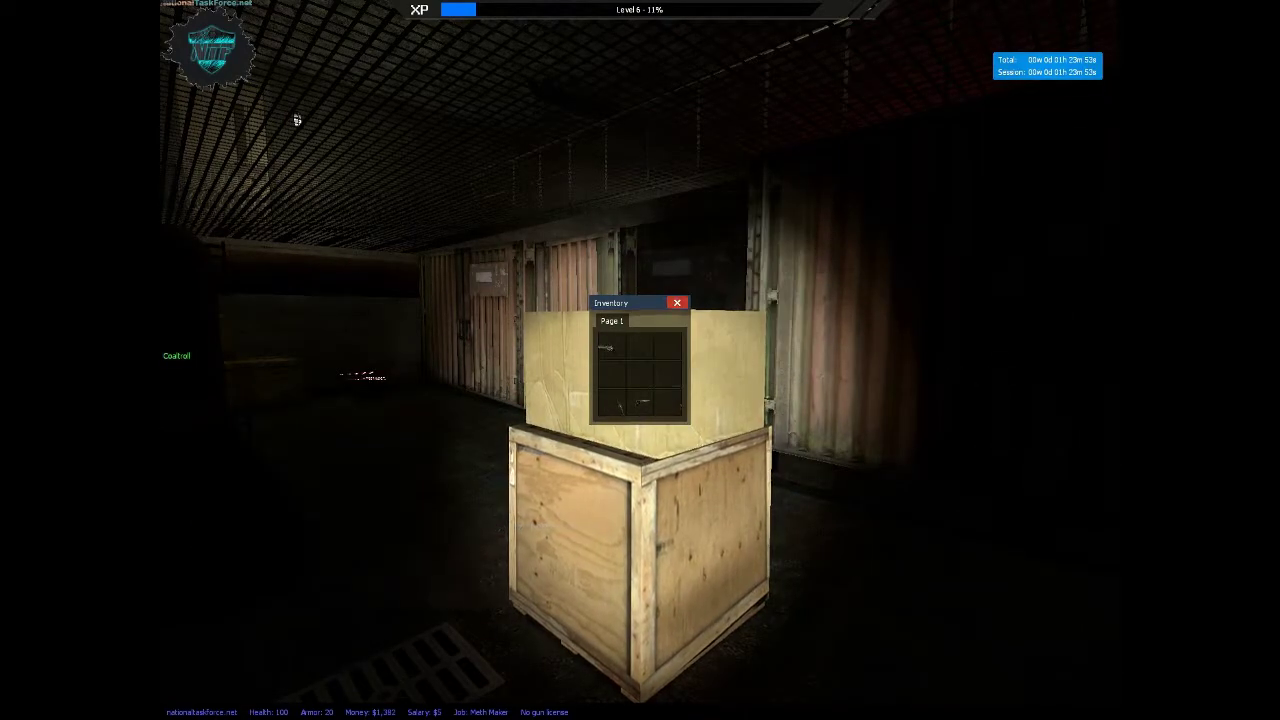
{"action": "key", "text": "i"}
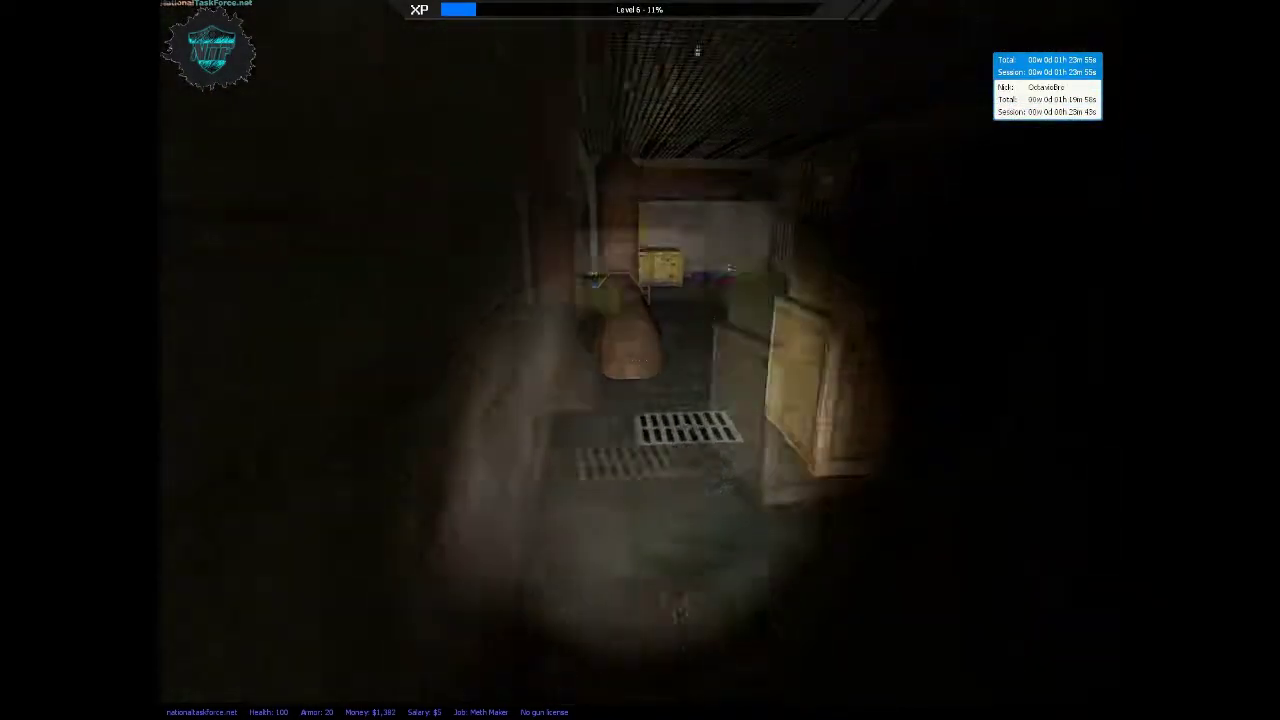
Collect cash from two Golden Money Printers, then continue toward the crates
{"action": "key", "text": "w"}
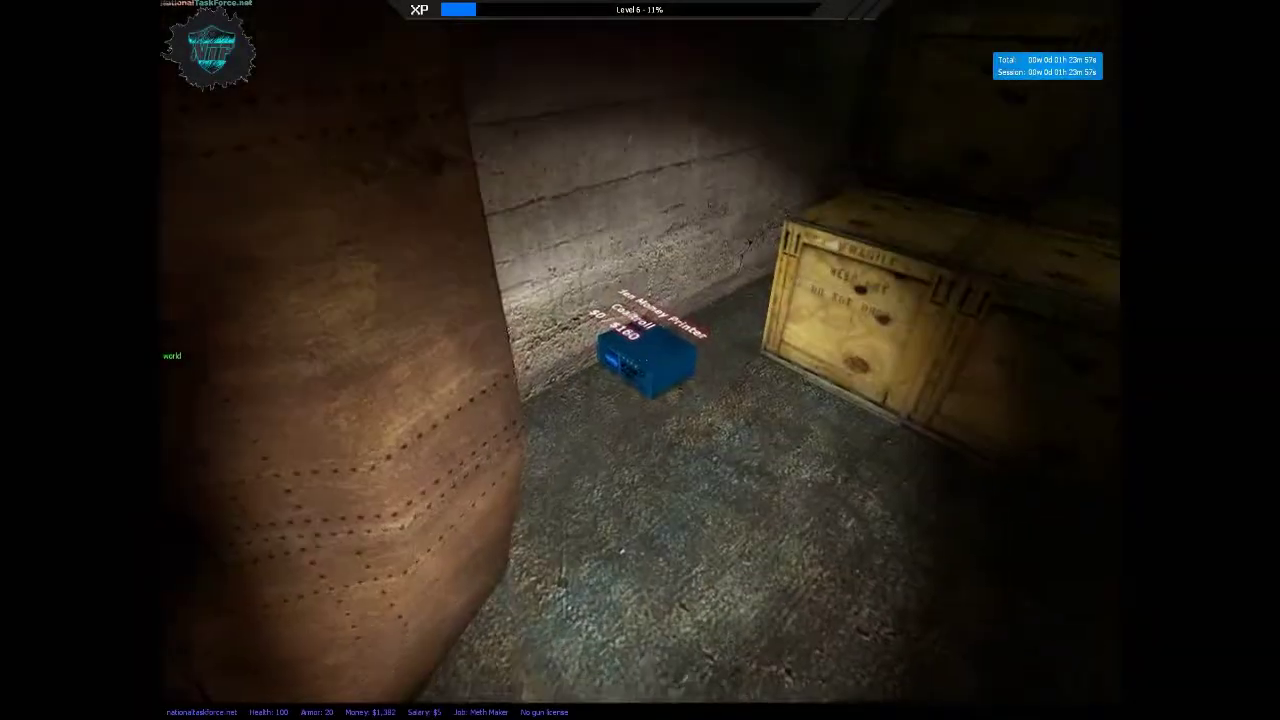
{"action": "key", "text": "e"}
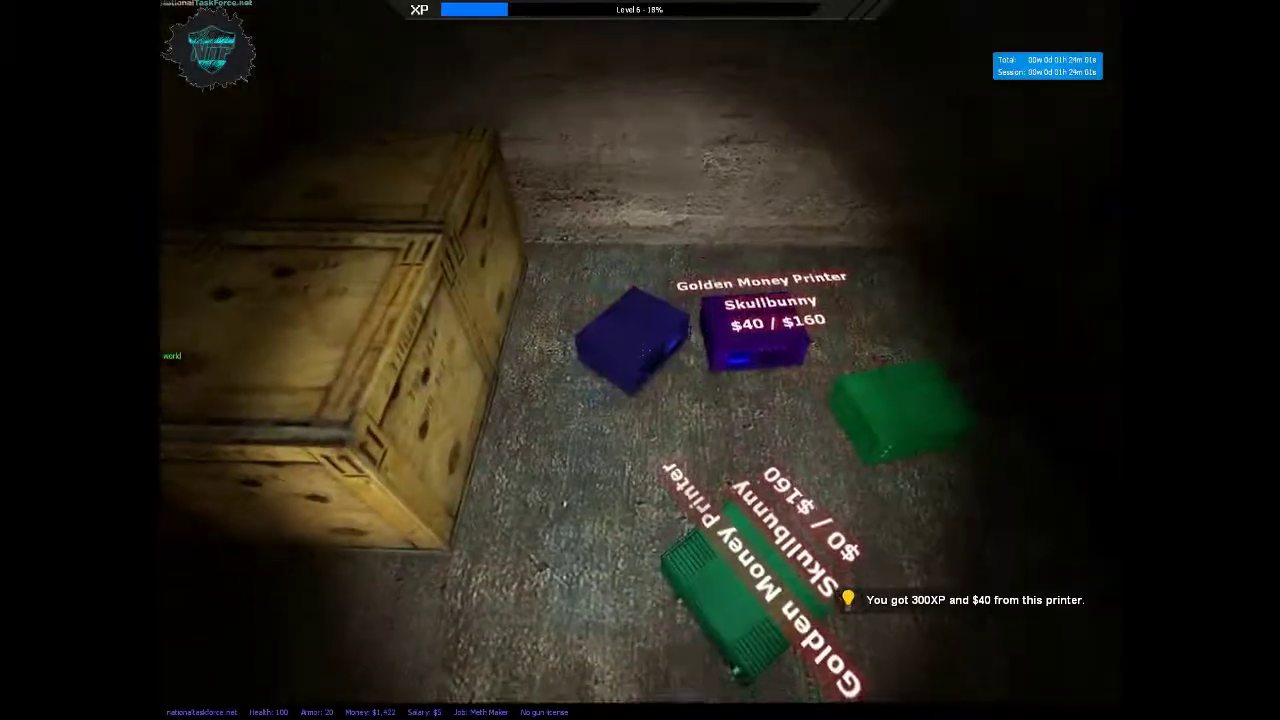
{"action": "key", "text": "e"}
{"action": "key", "text": "e"}
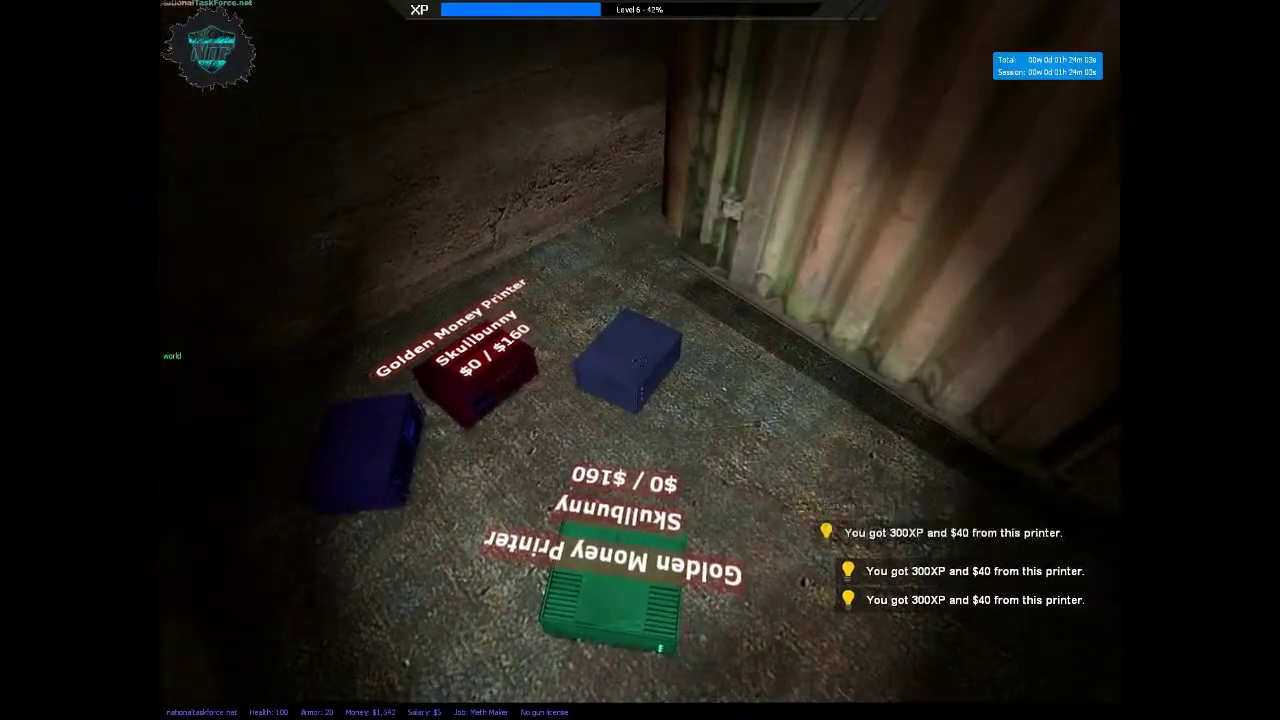
{"action": "key", "text": "w"}
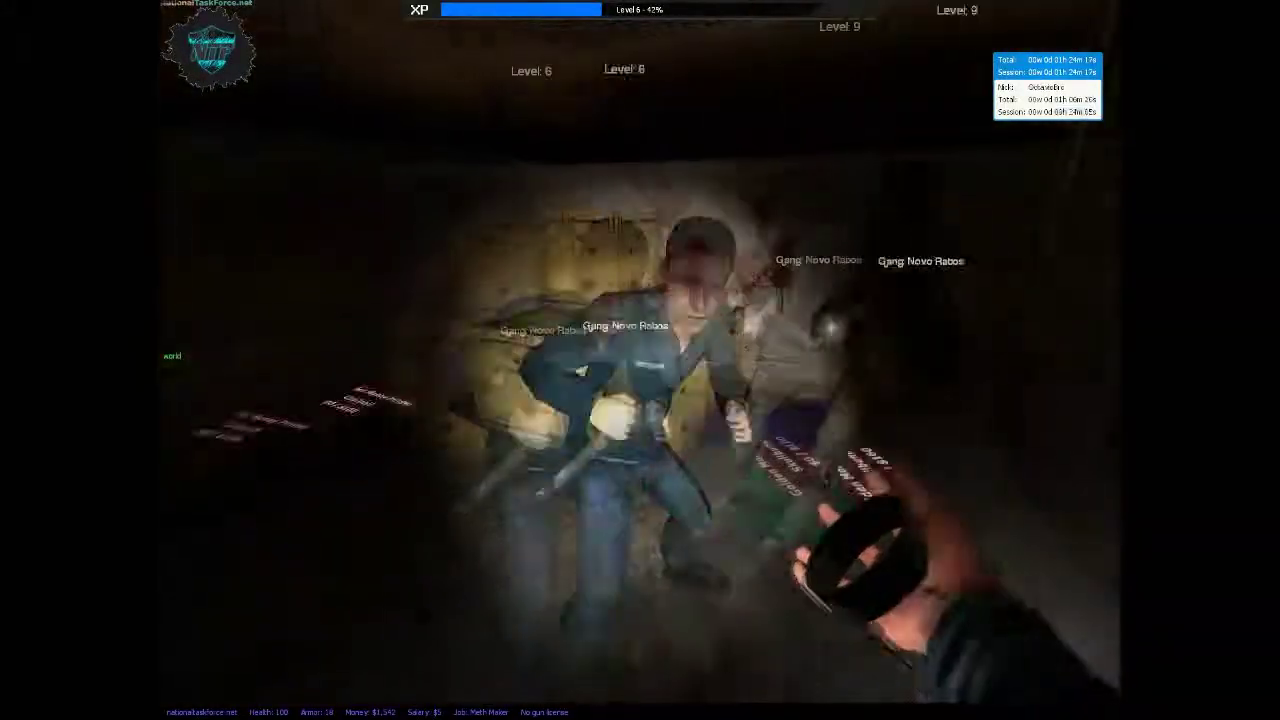
Restrain another player with the rope and drag them around the room
{"action": "left_click", "coordinate": [640, 360]}
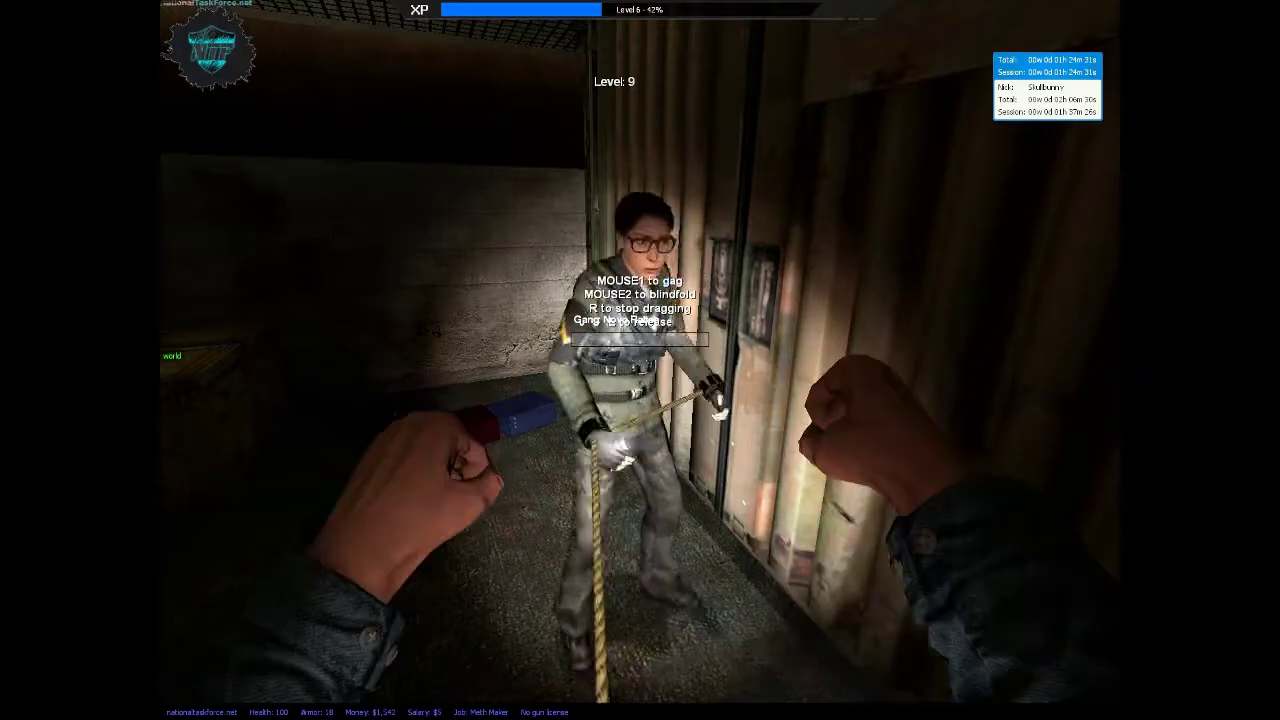
{"action": "key", "text": "s"}
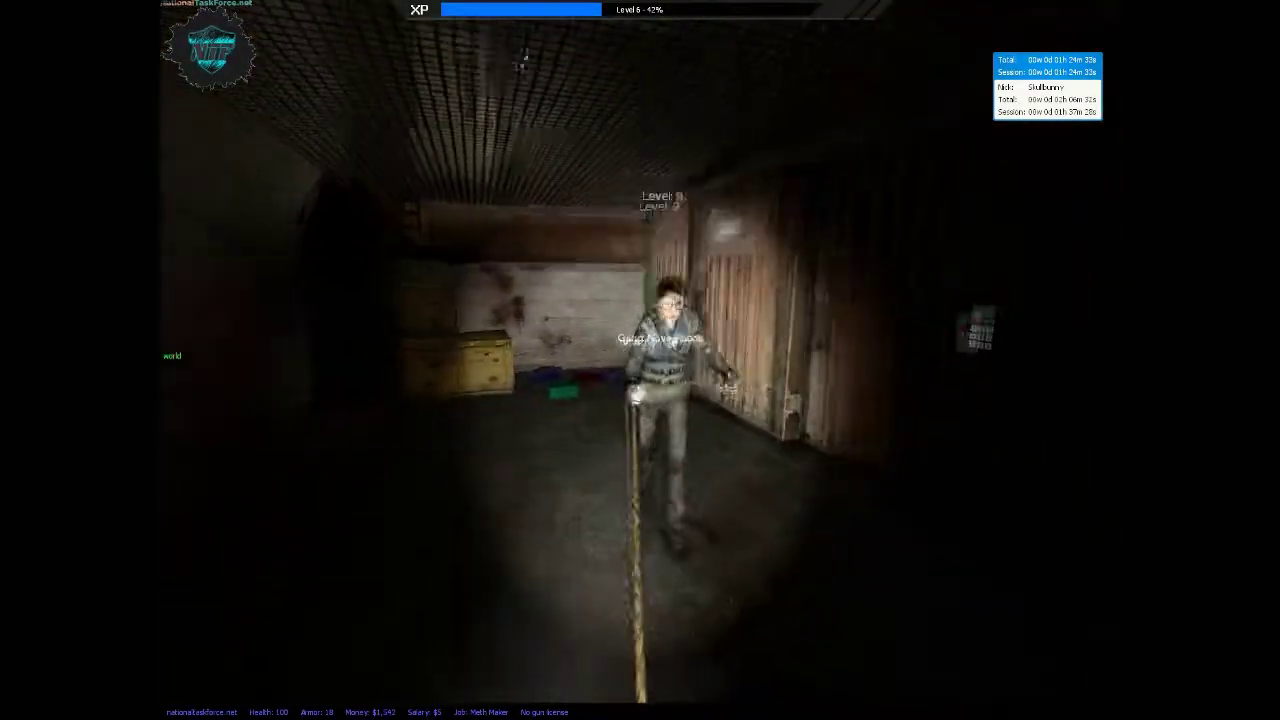
{"action": "key", "text": "w"}
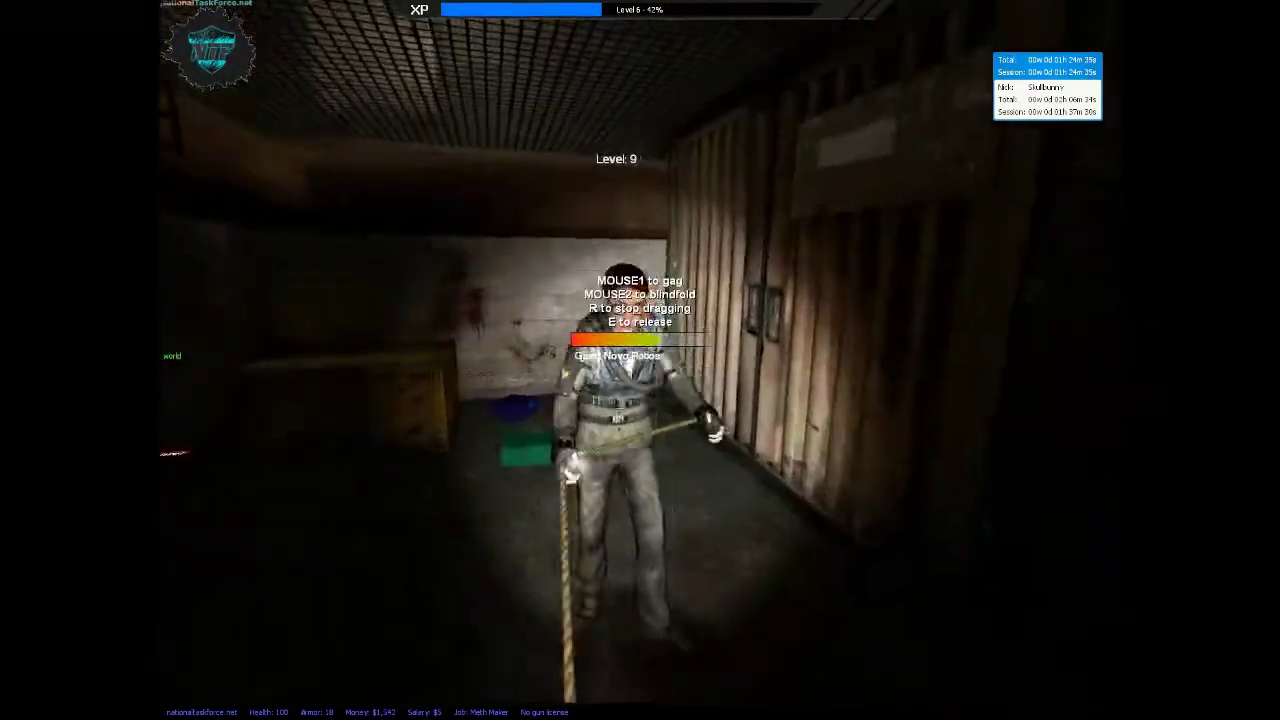
{"action": "key", "text": "w"}
{"action": "key", "text": "r"}
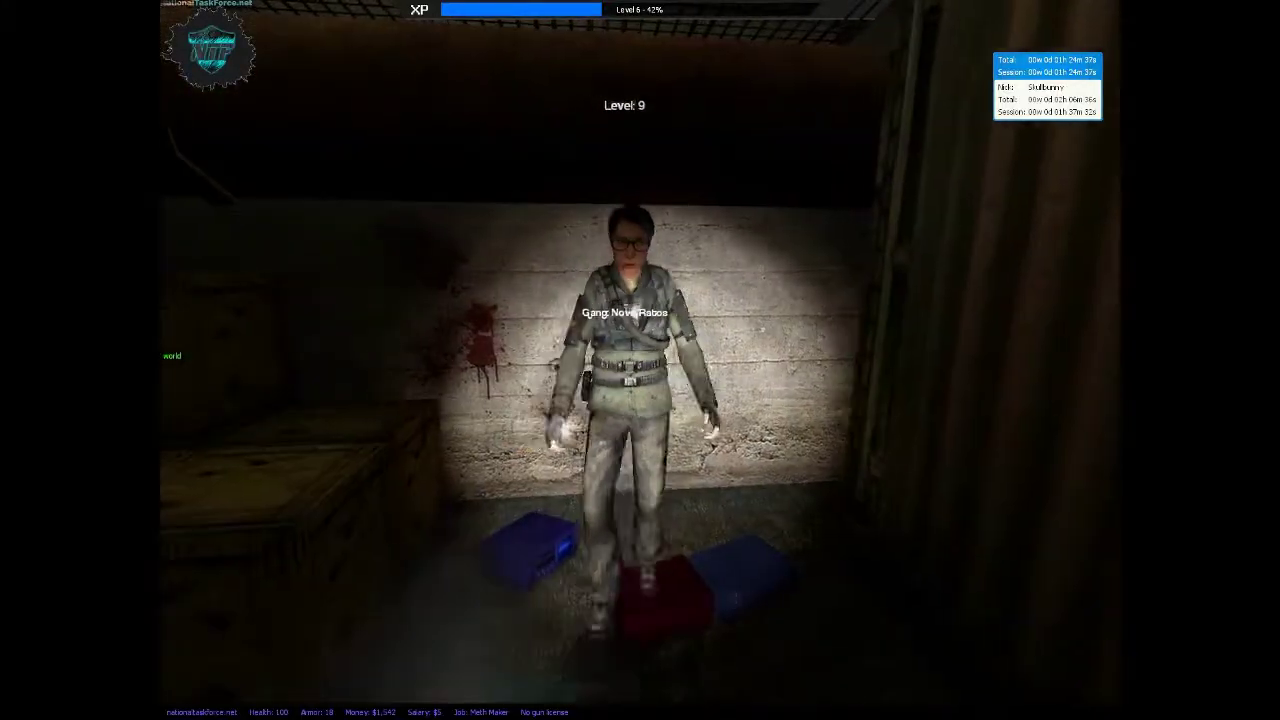
{"action": "scroll", "coordinate": [640, 360], "scroll_direction": "up", "scroll_amount": 1}
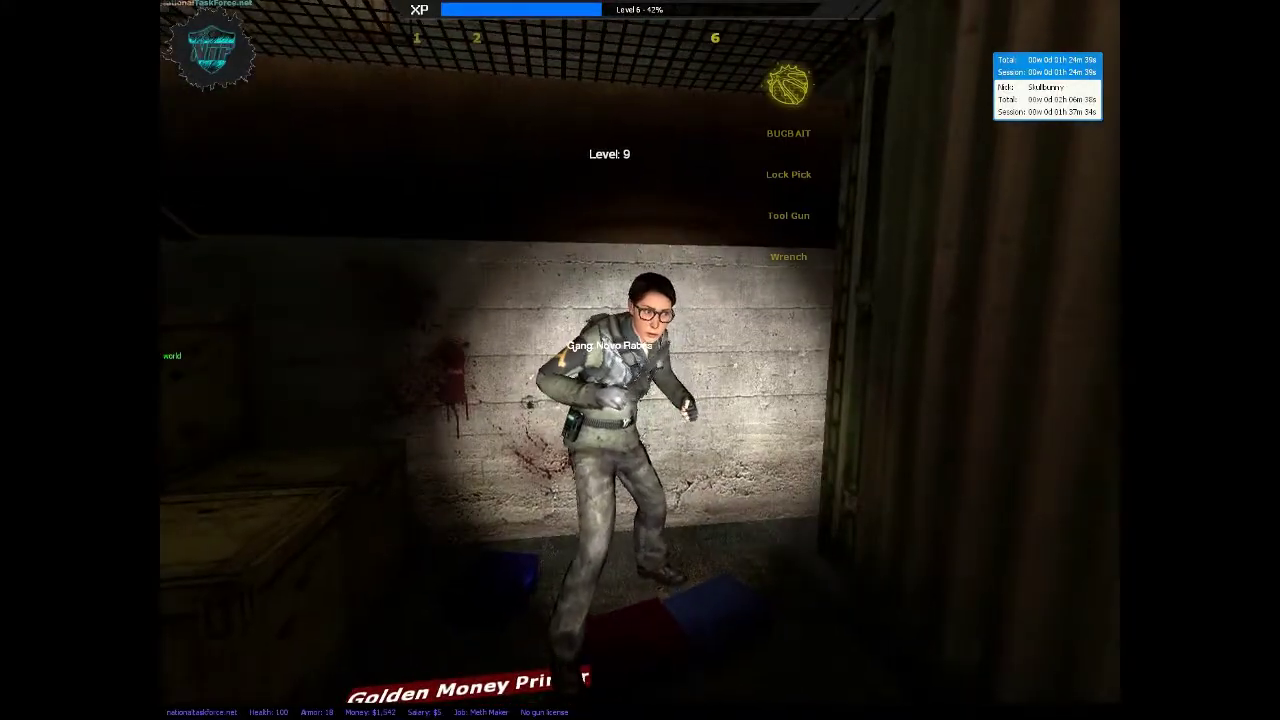
{"action": "scroll", "coordinate": [640, 360], "scroll_direction": "up", "scroll_amount": 1}
Struggle free of the restraints, swing the knife, and walk back toward the printer
{"action": "left_click", "coordinate": [640, 360]}
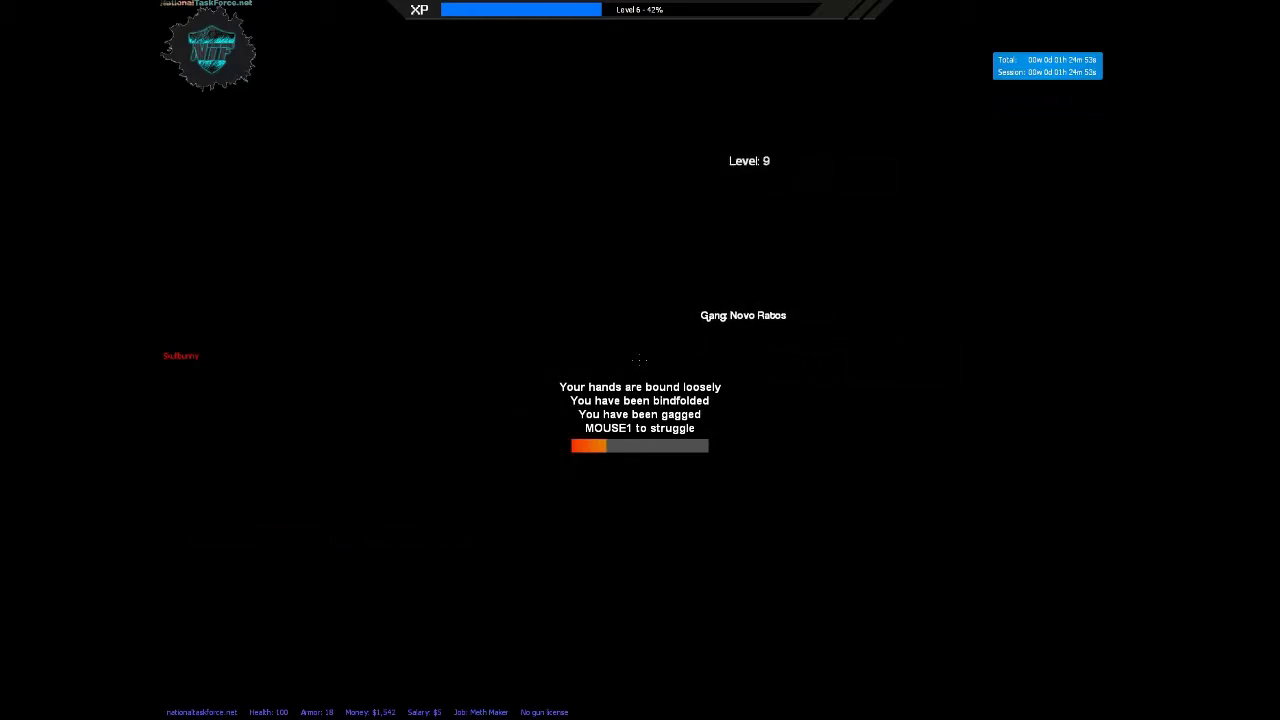
{"action": "left_click", "coordinate": [640, 360]}
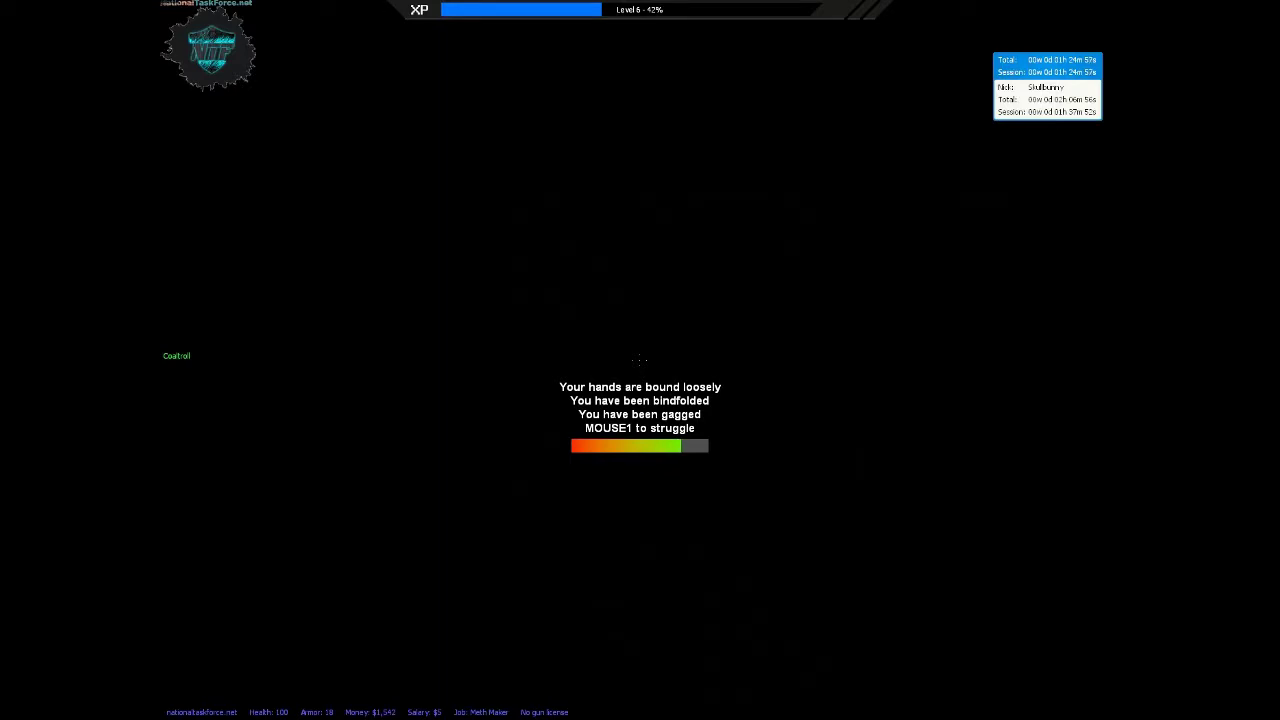
{"action": "left_click", "coordinate": [640, 360]}
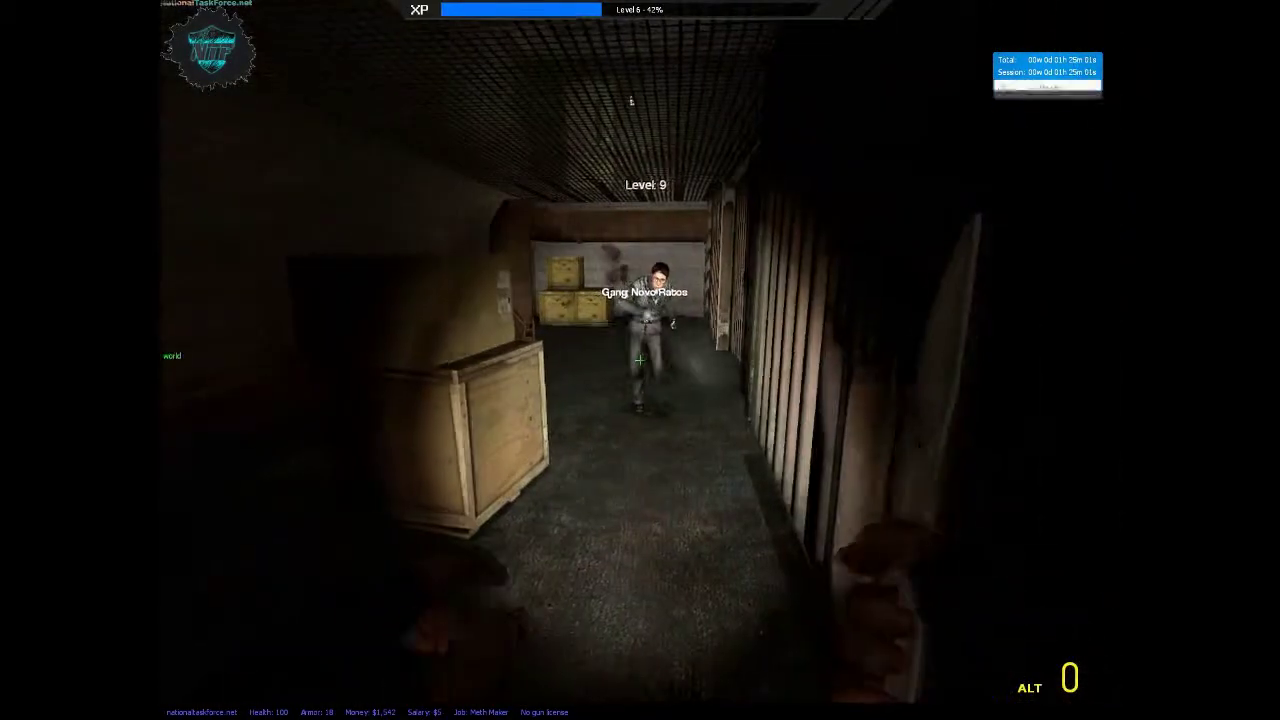
{"action": "left_click", "coordinate": [640, 360]}
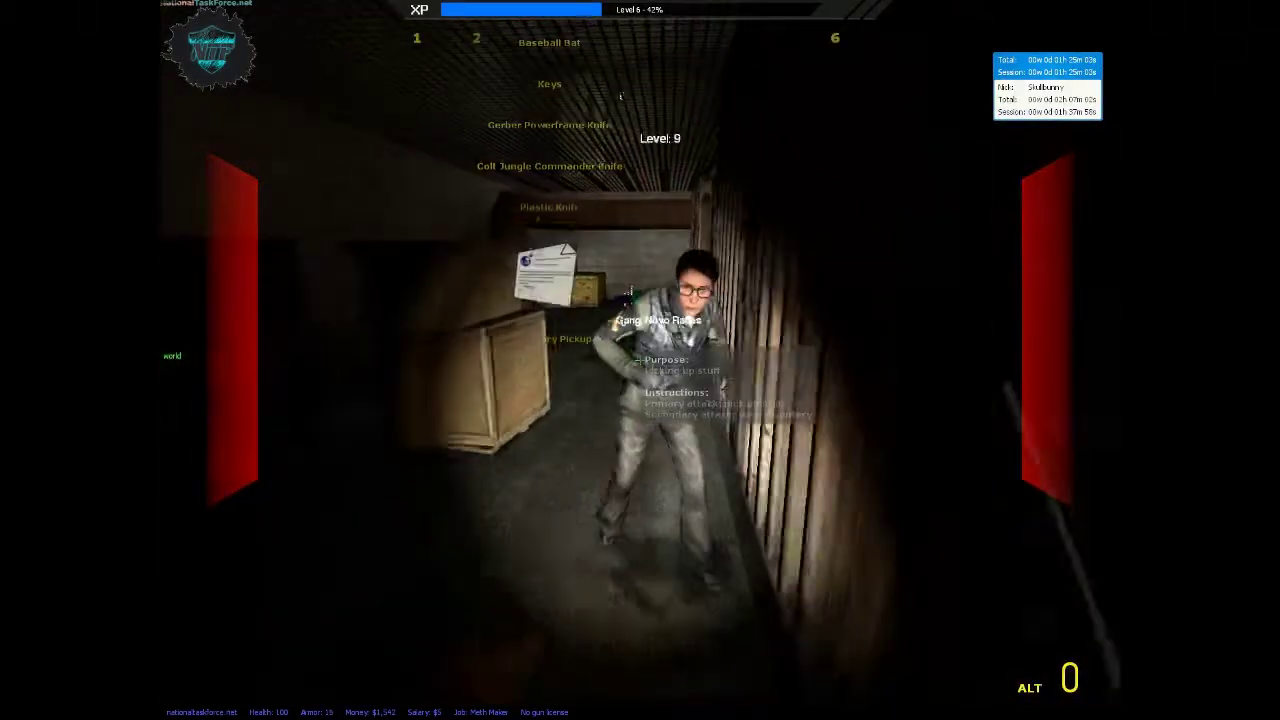
{"action": "scroll", "coordinate": [640, 360], "scroll_direction": "down", "scroll_amount": 1}
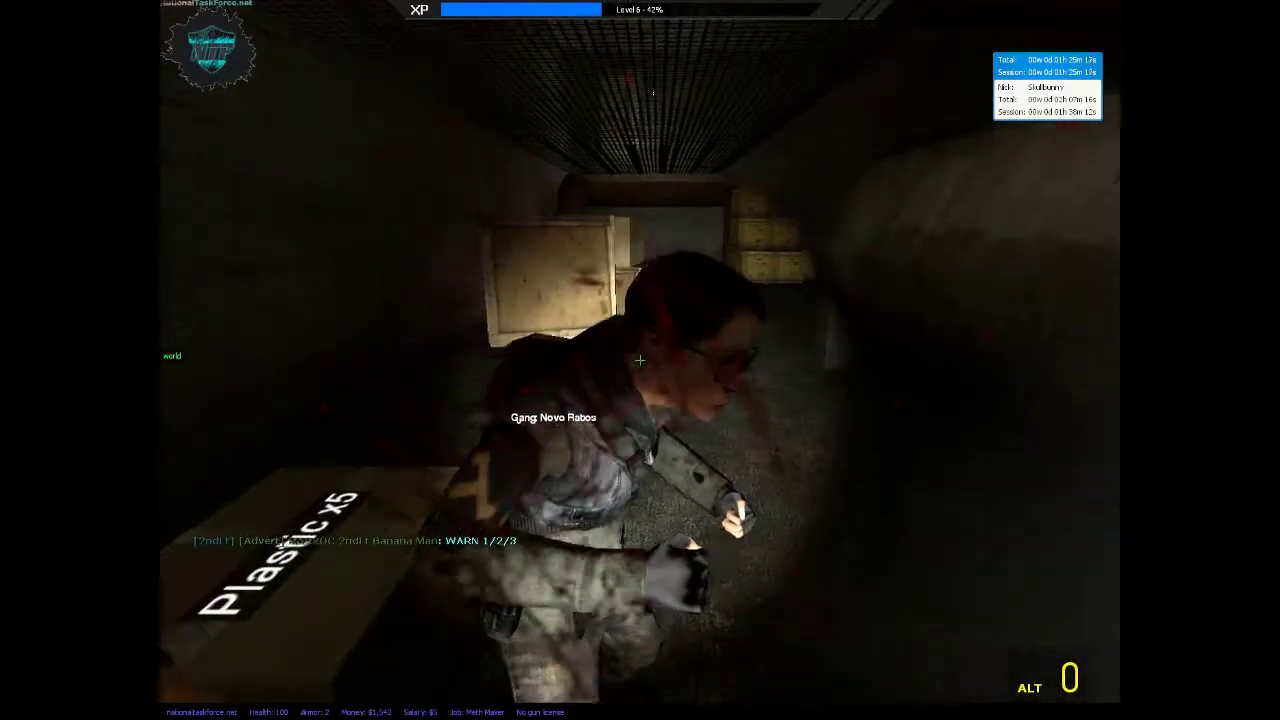
{"action": "key", "text": "w"}
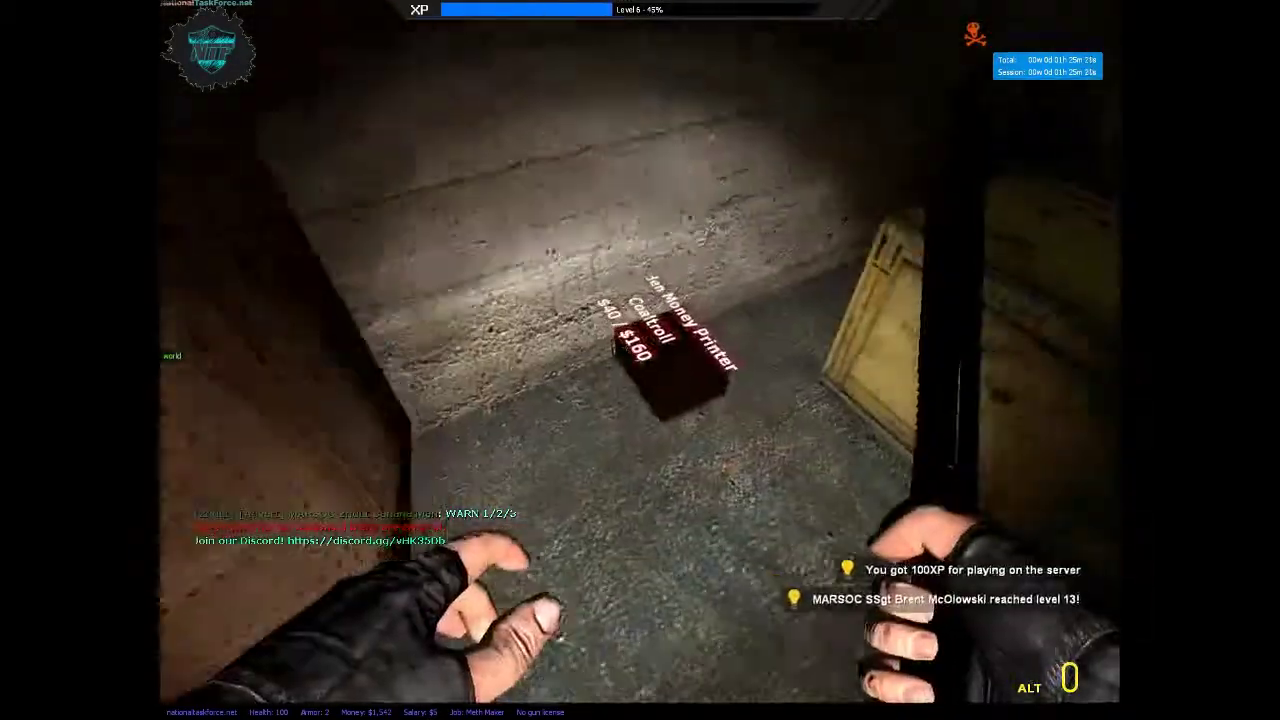
Take the printer's money, then exit through the corridors to the lit hallway
{"action": "key", "text": "e"}
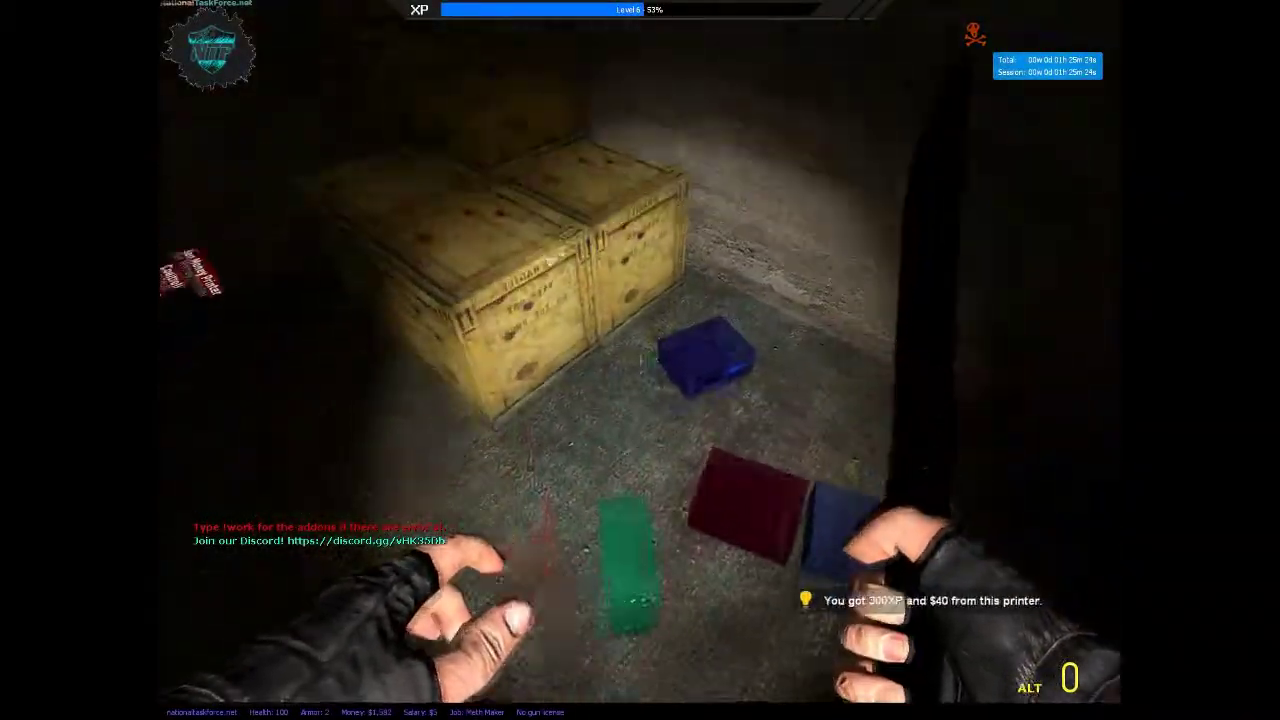
{"action": "key", "text": "s"}
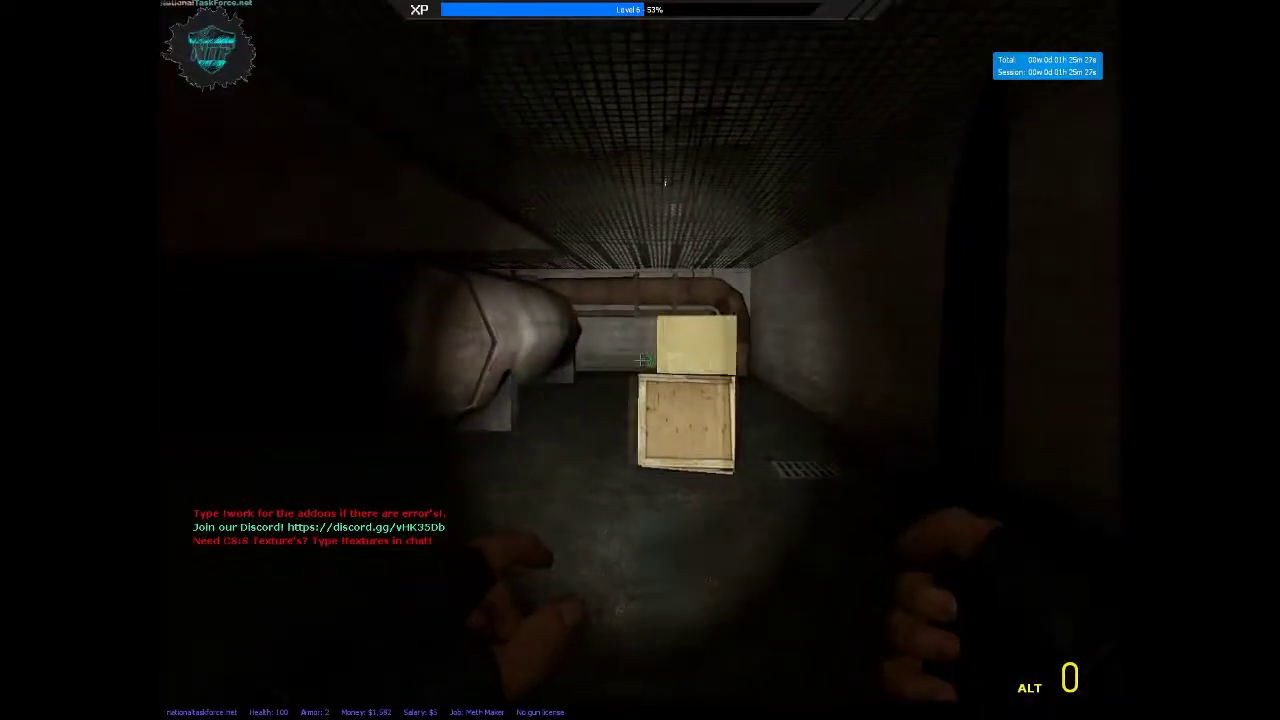
{"action": "scroll", "coordinate": [640, 360], "scroll_direction": "down", "scroll_amount": 1}
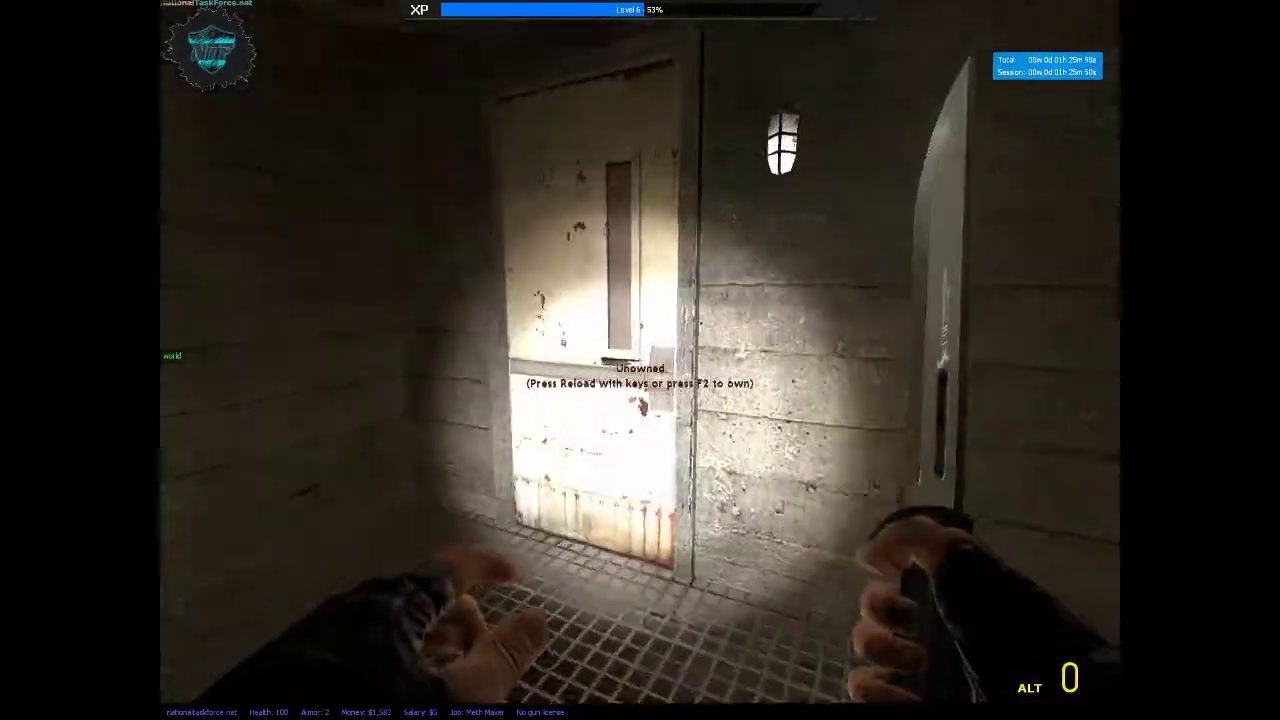
{"action": "key", "text": "e"}
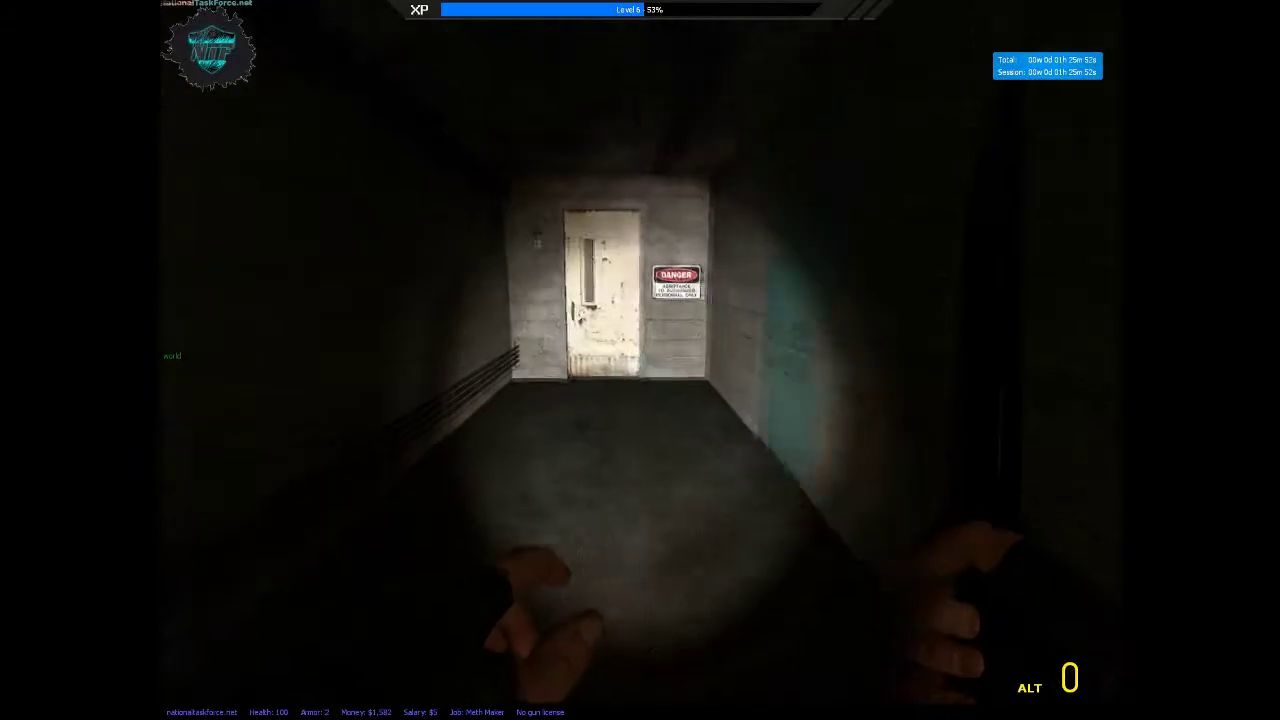
Climb the ladder to the surface and walk past the shack and deck to the buggy
{"action": "key", "text": "e"}
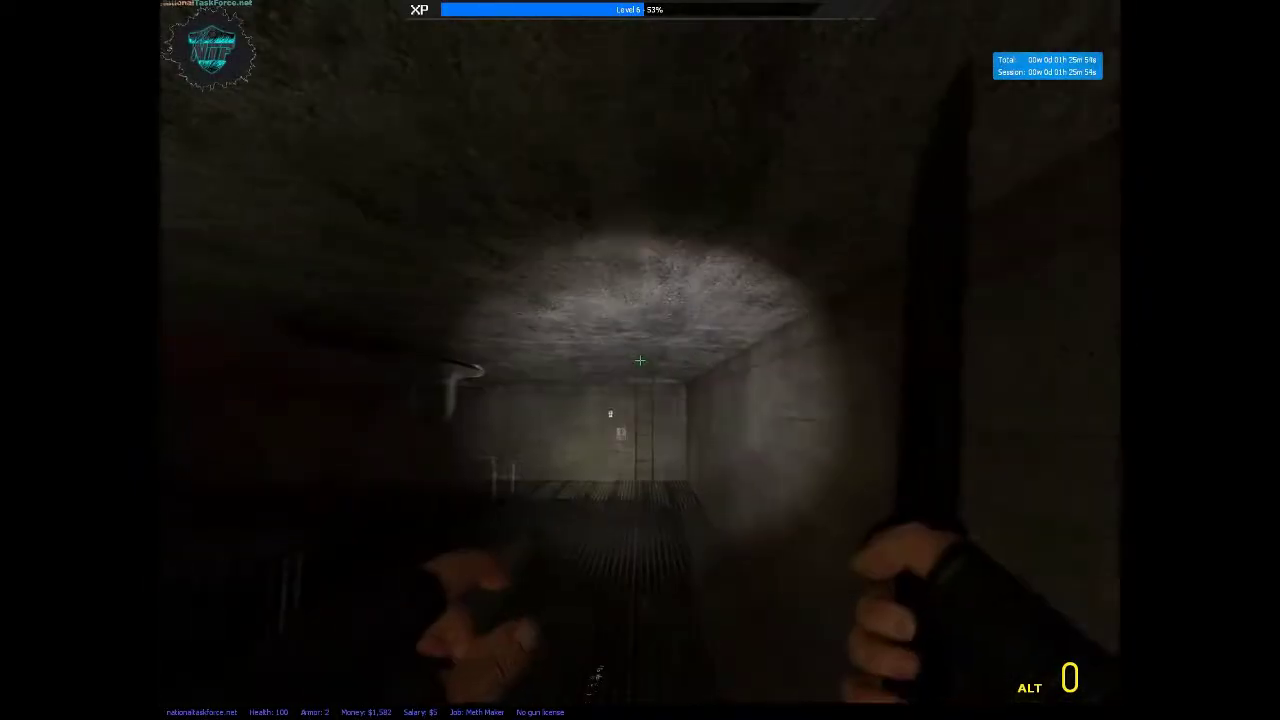
{"action": "scroll", "coordinate": [640, 360], "scroll_direction": "down", "scroll_amount": 1}
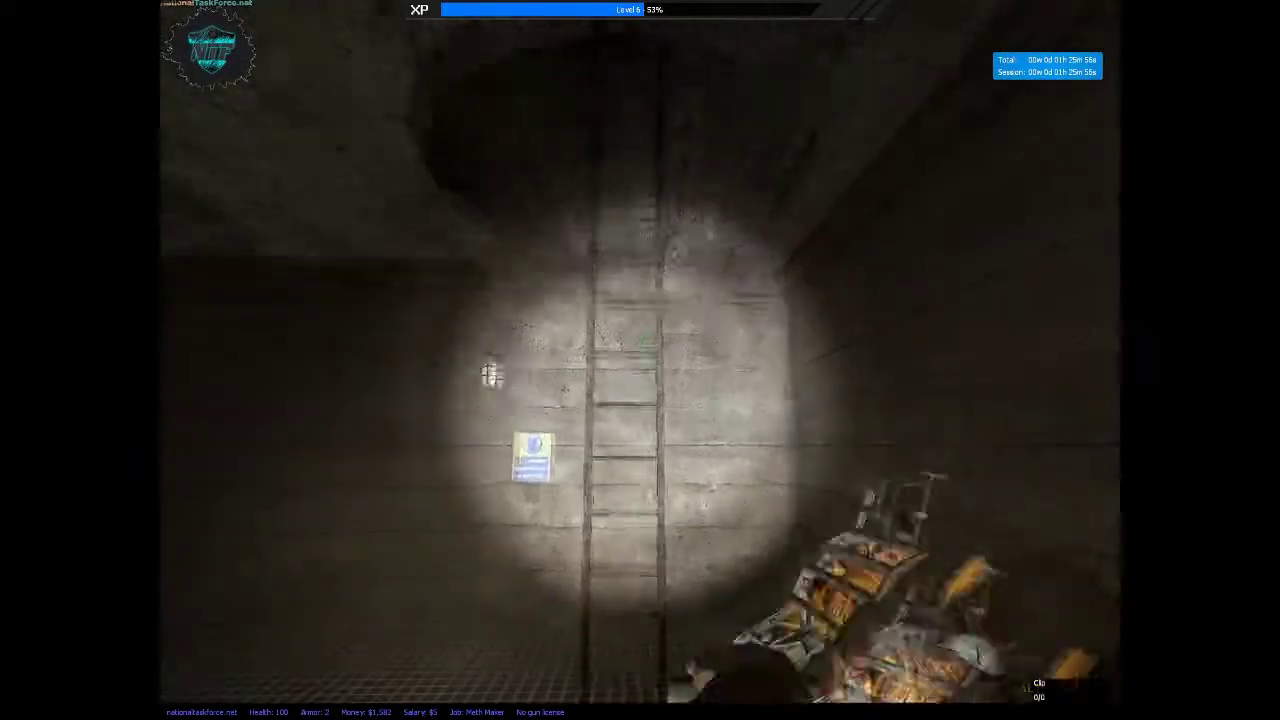
{"action": "key", "text": "w"}
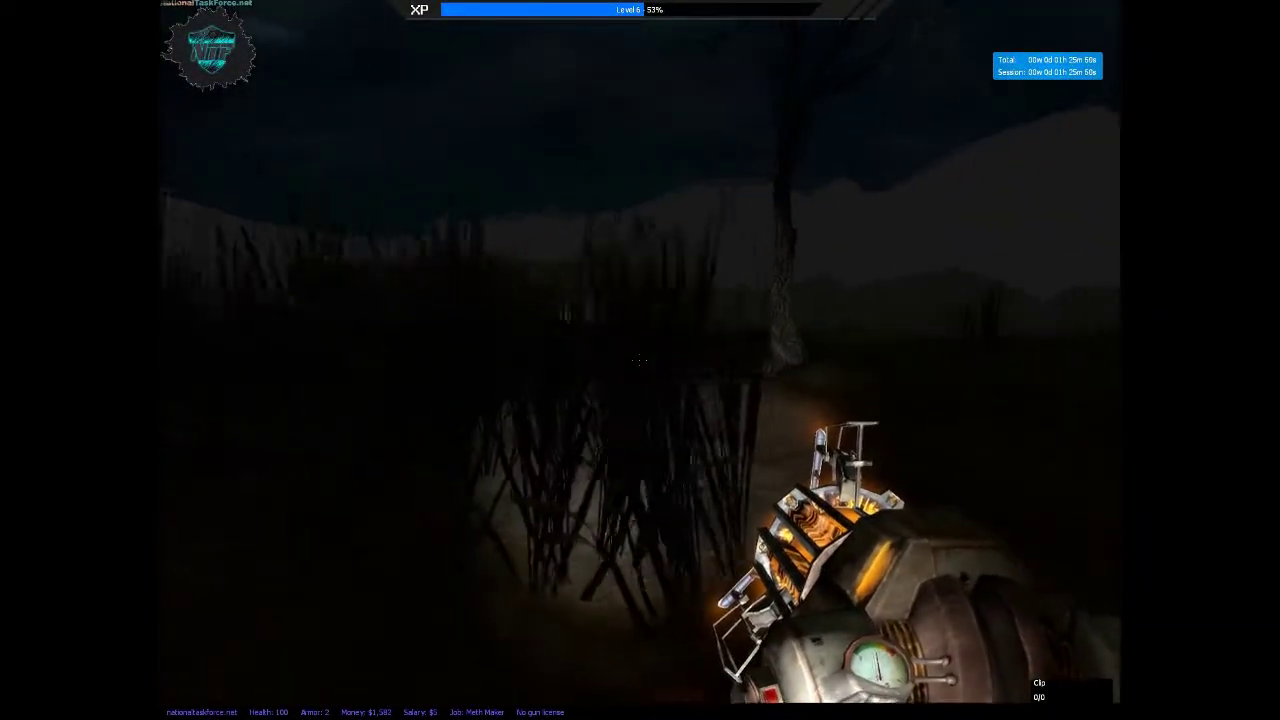
{"action": "key", "text": "w"}
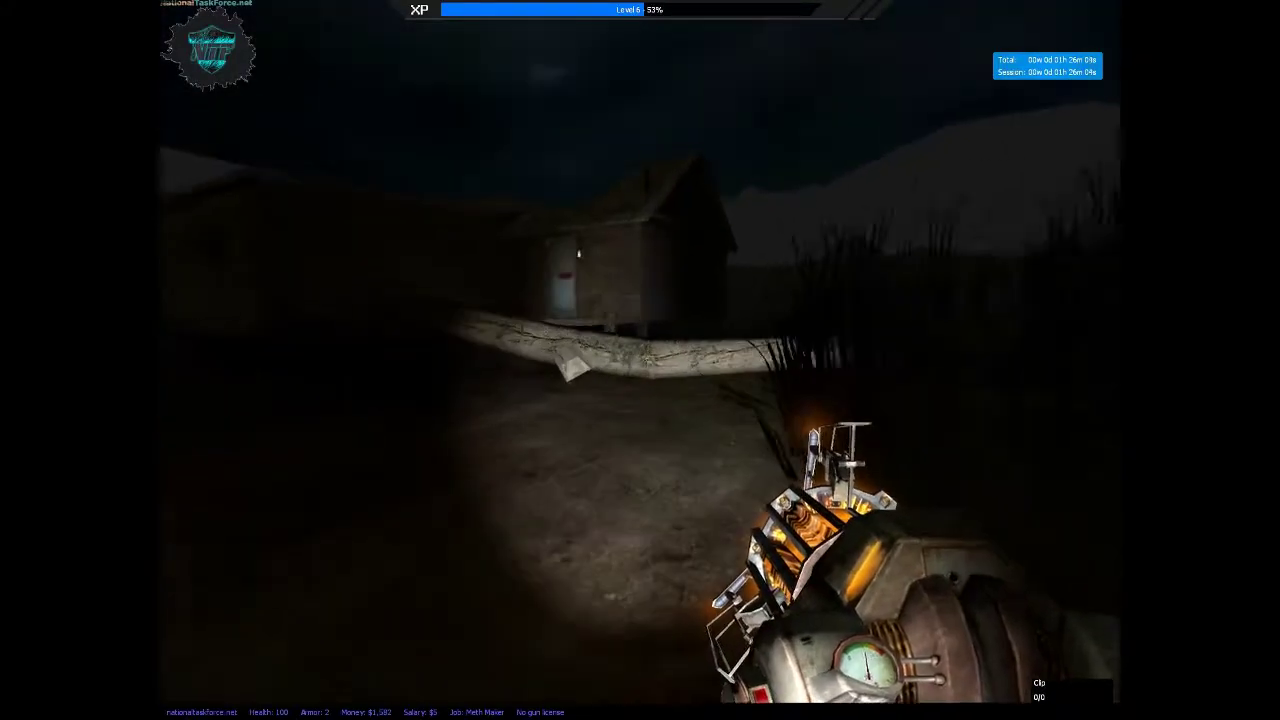
{"action": "key", "text": "w"}
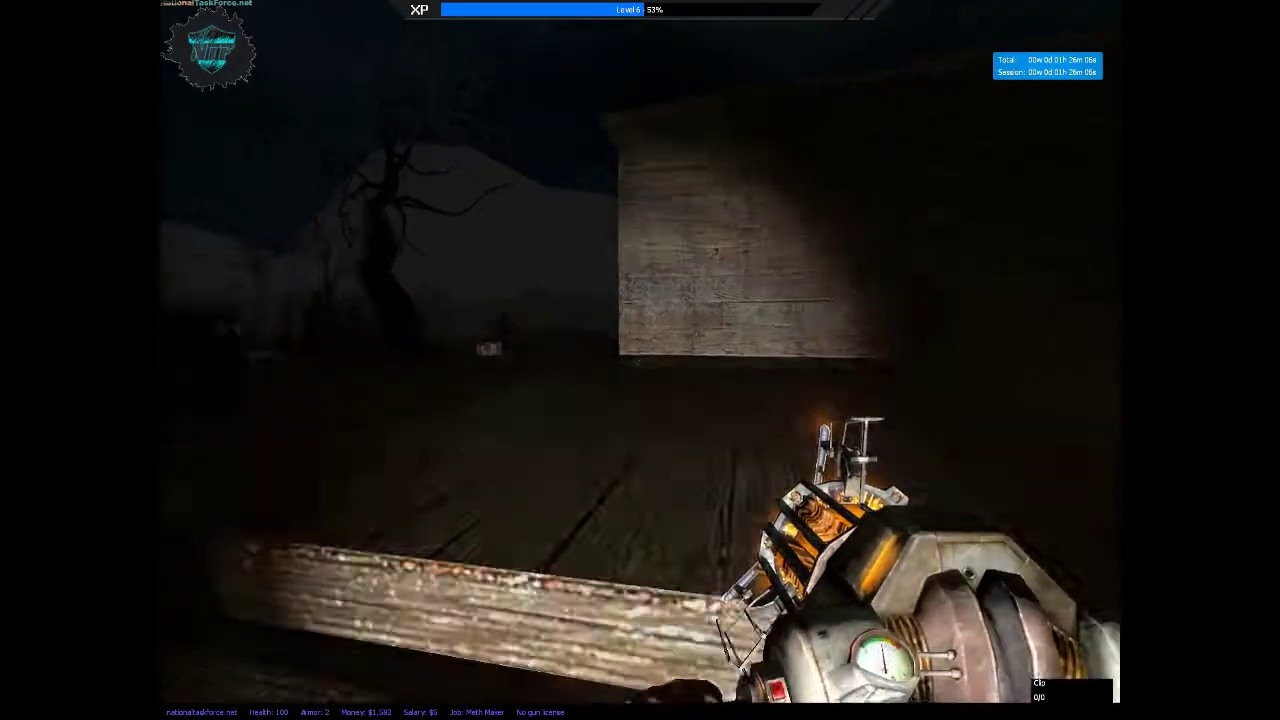
{"action": "key", "text": "w"}
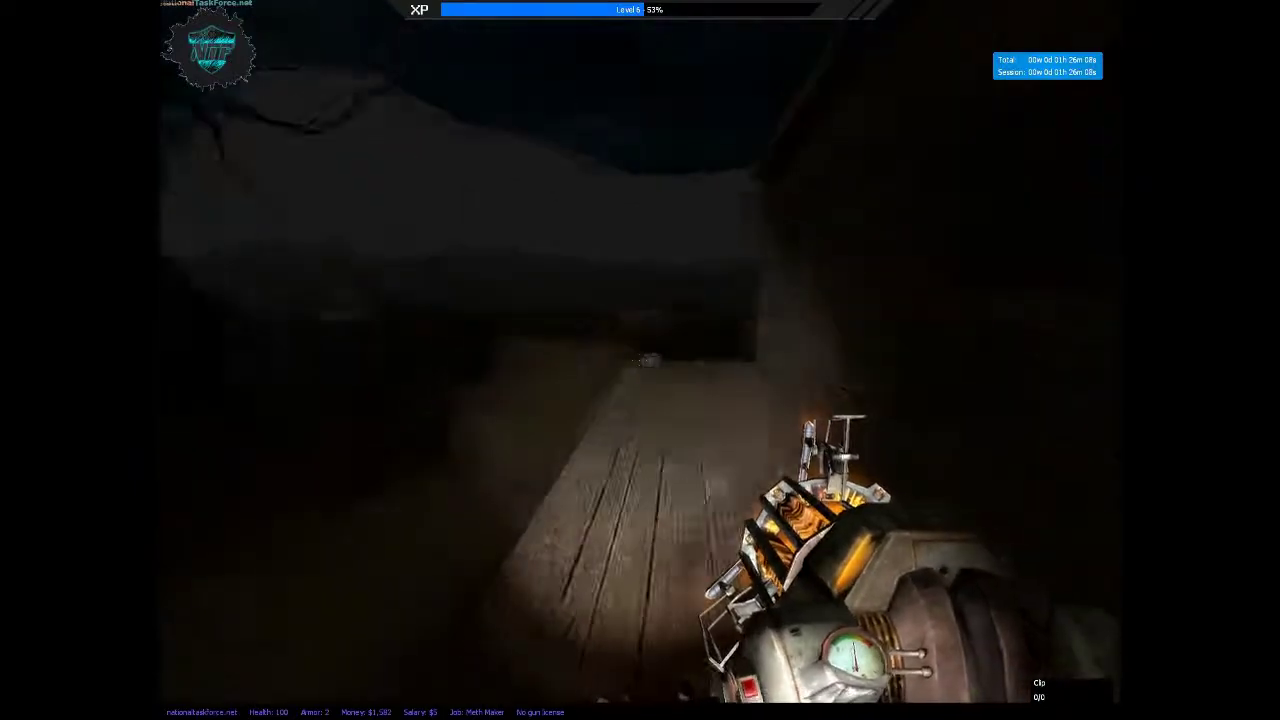
{"action": "key", "text": "w"}
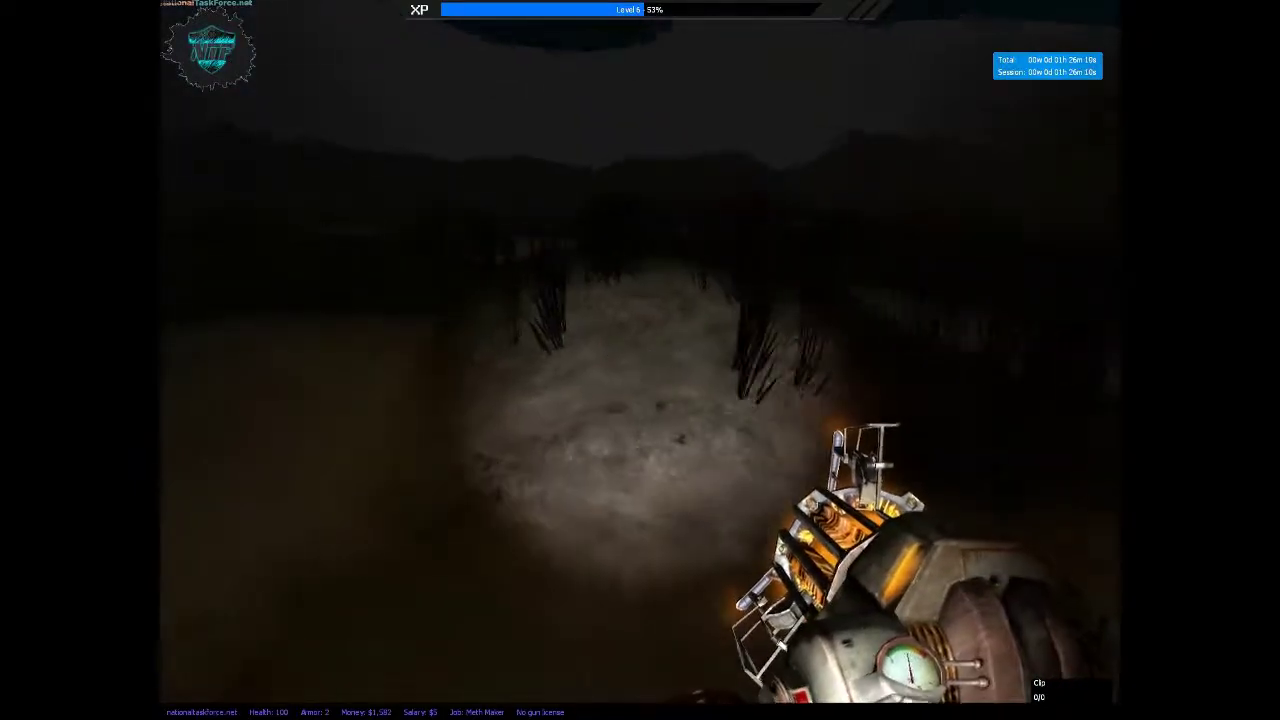
{"action": "key", "text": "w"}
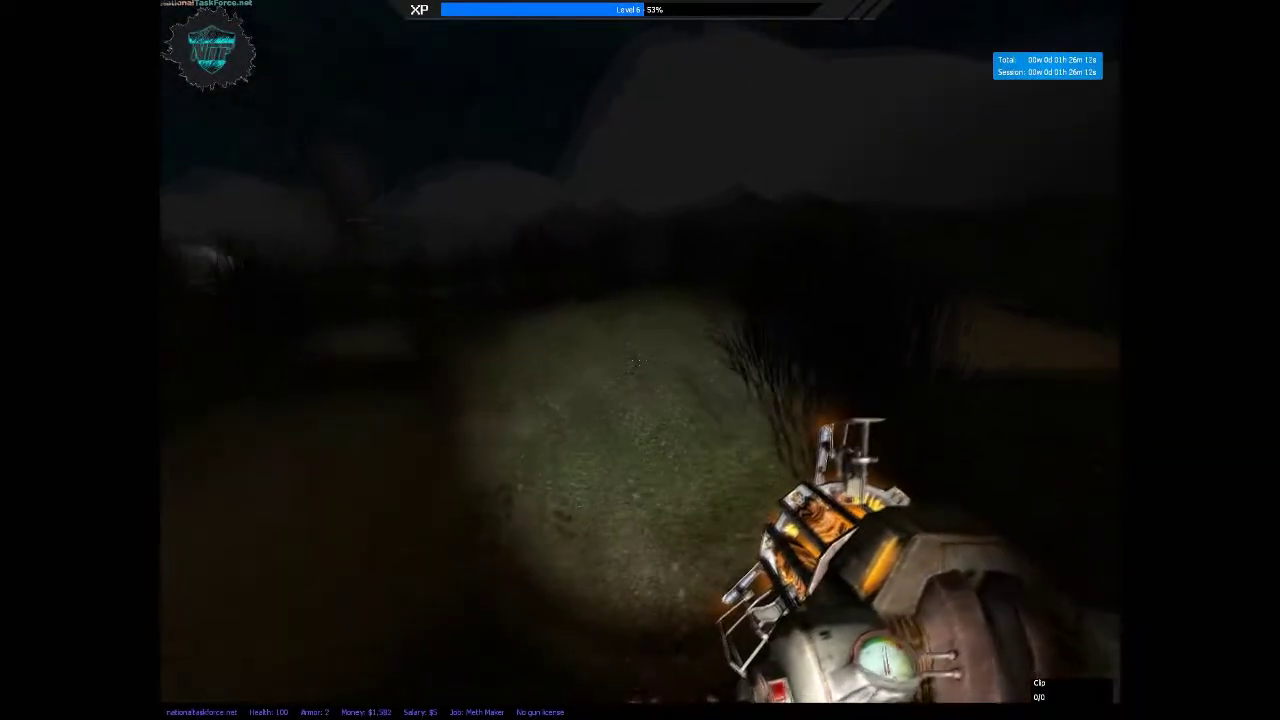
{"action": "key", "text": "w"}
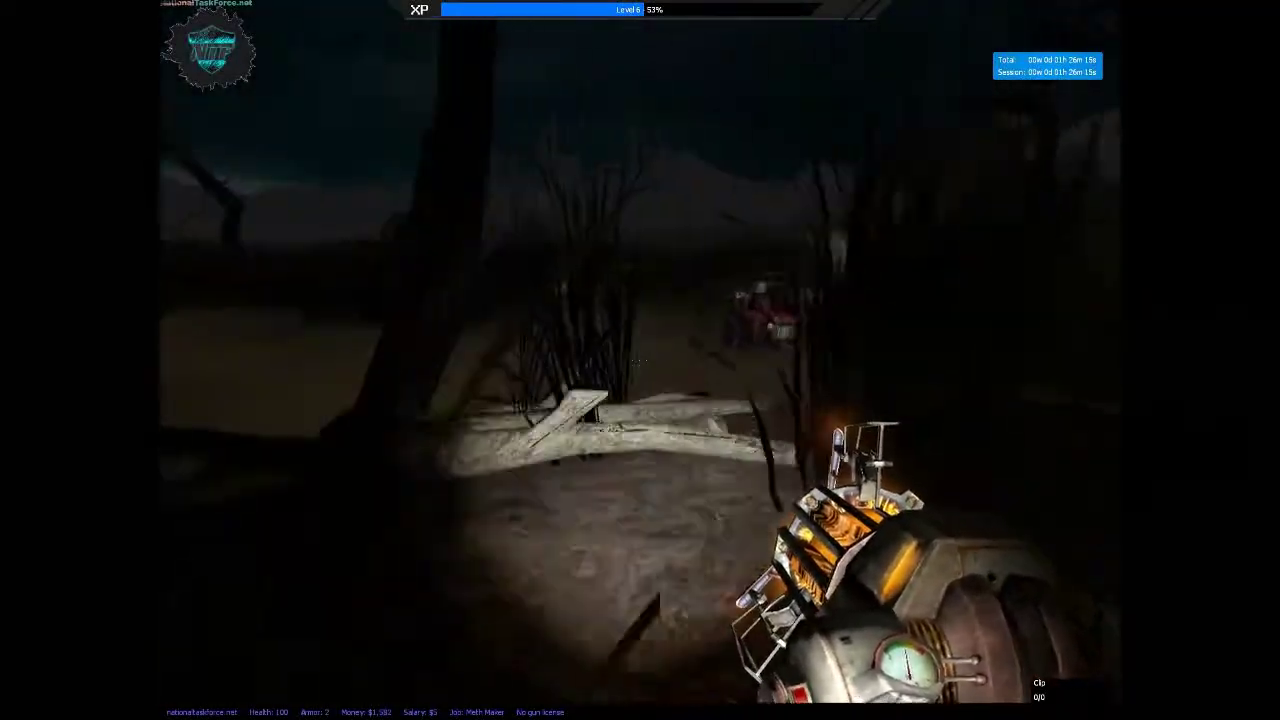
{"action": "right_click", "coordinate": [640, 360]}
Loot scrap from the buggy, a barrel ($8) and a small crate ($3)
{"action": "key", "text": "e"}
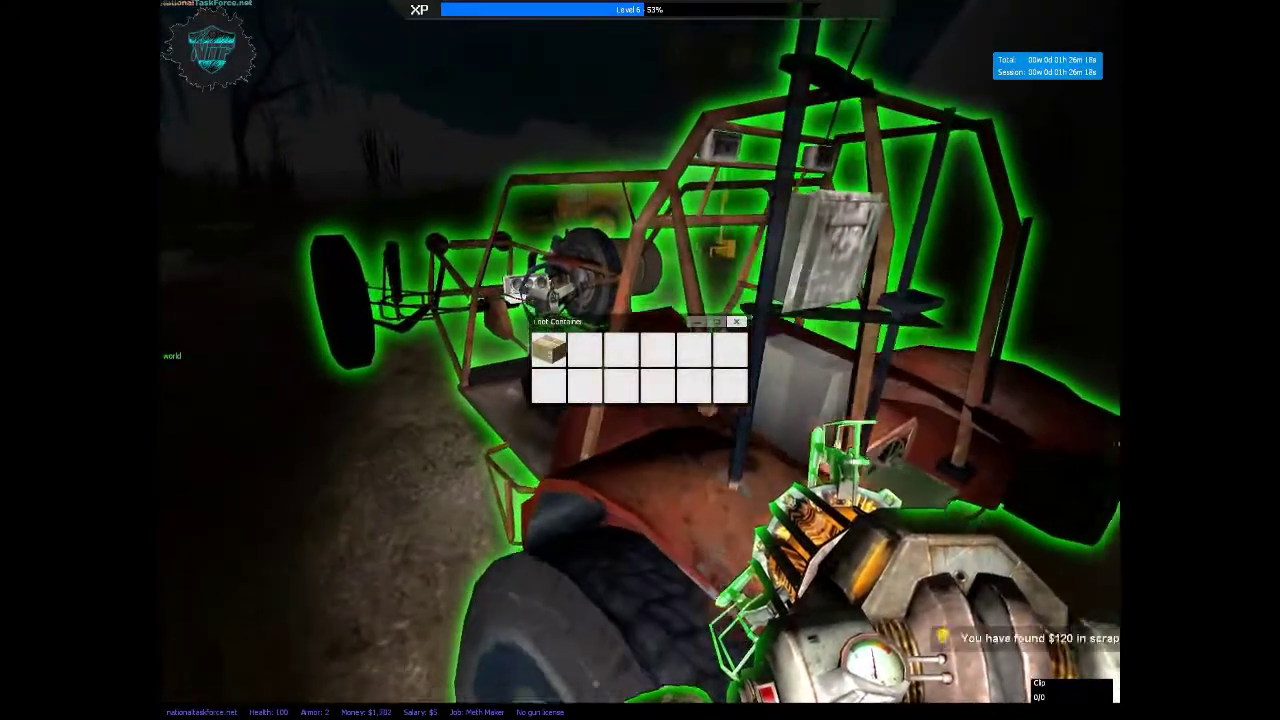
{"action": "right_click", "coordinate": [640, 360]}
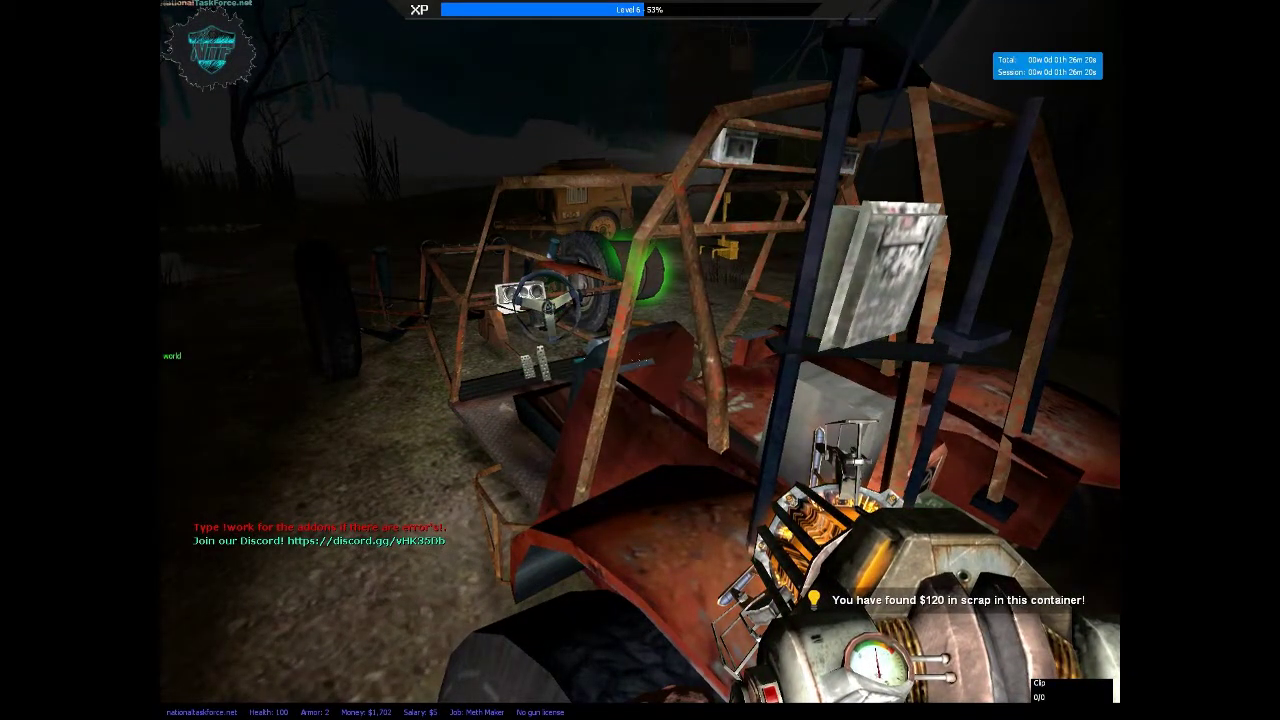
{"action": "key", "text": "e"}
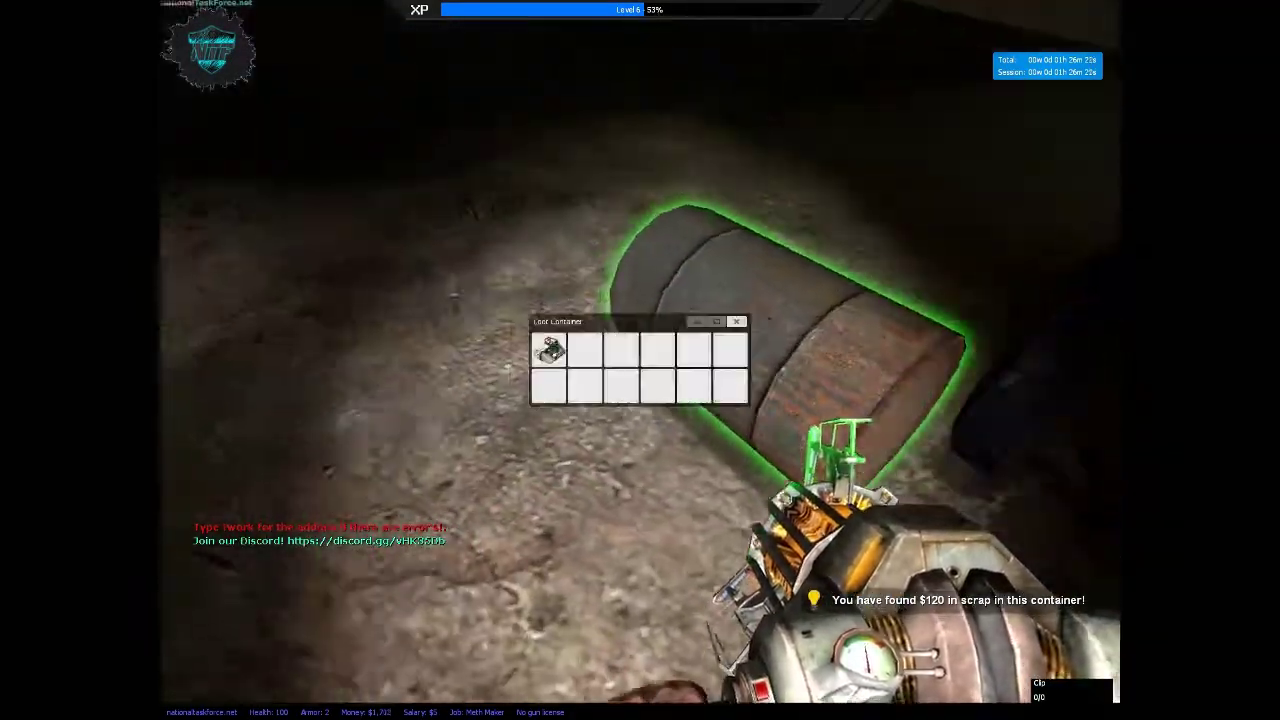
{"action": "key", "text": "e"}
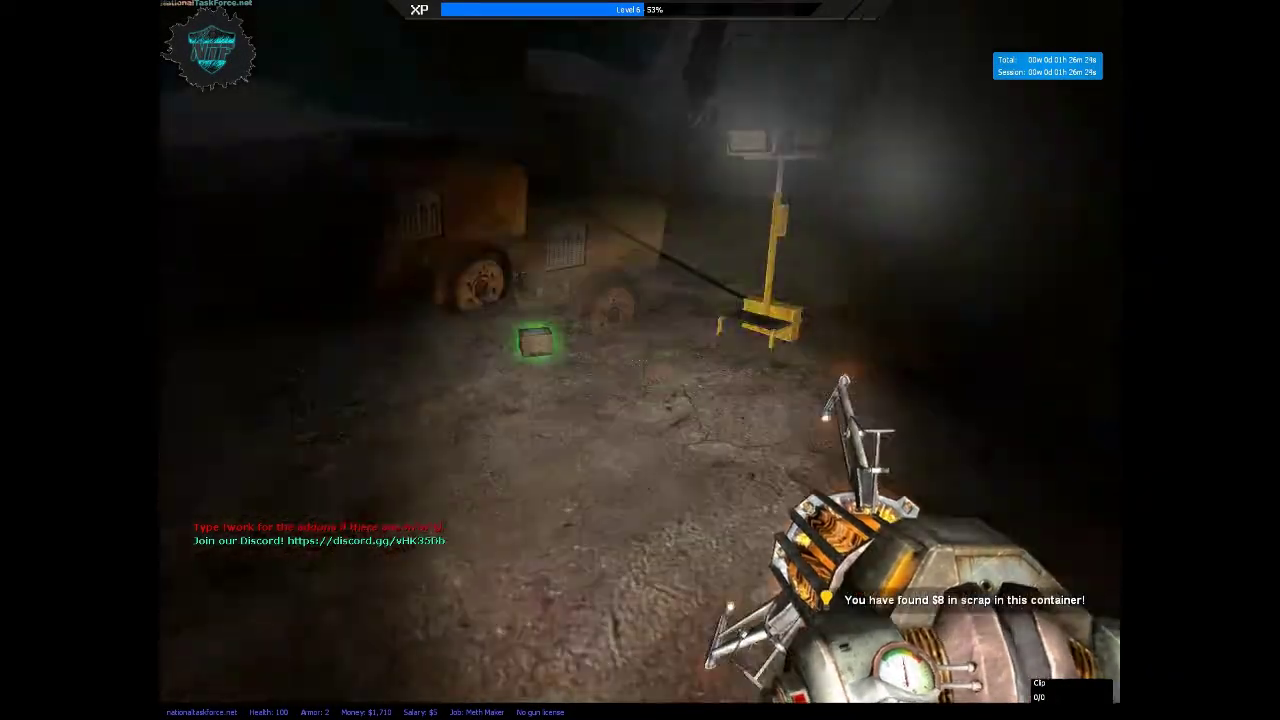
{"action": "key", "text": "e"}
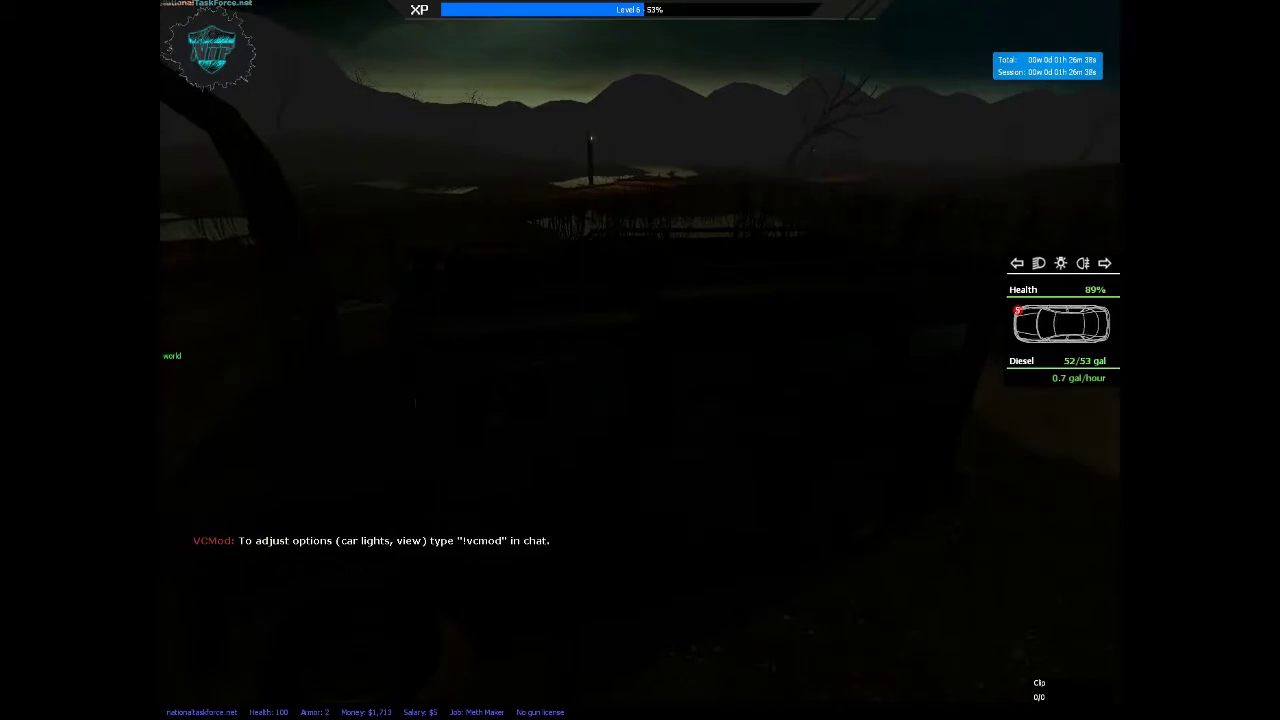
Drive to the base with headlights on, switch them off, and step out
{"action": "key", "text": "f"}
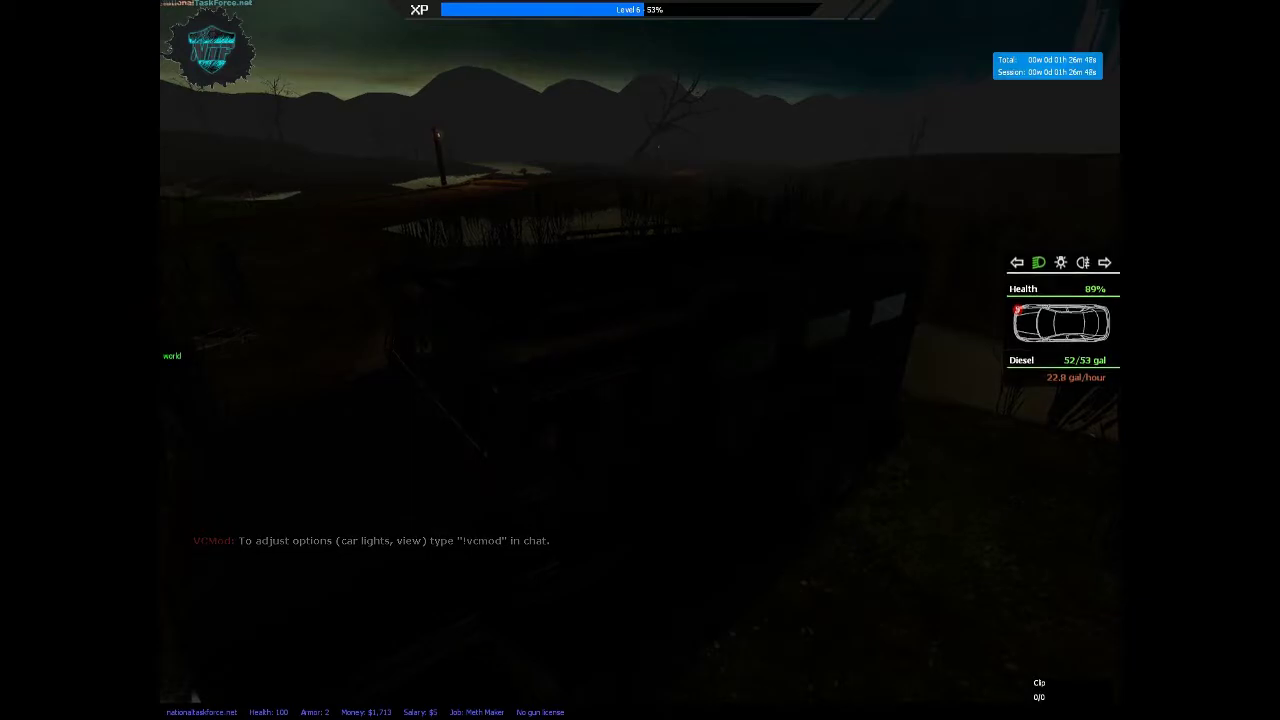
{"action": "key", "text": "f"}
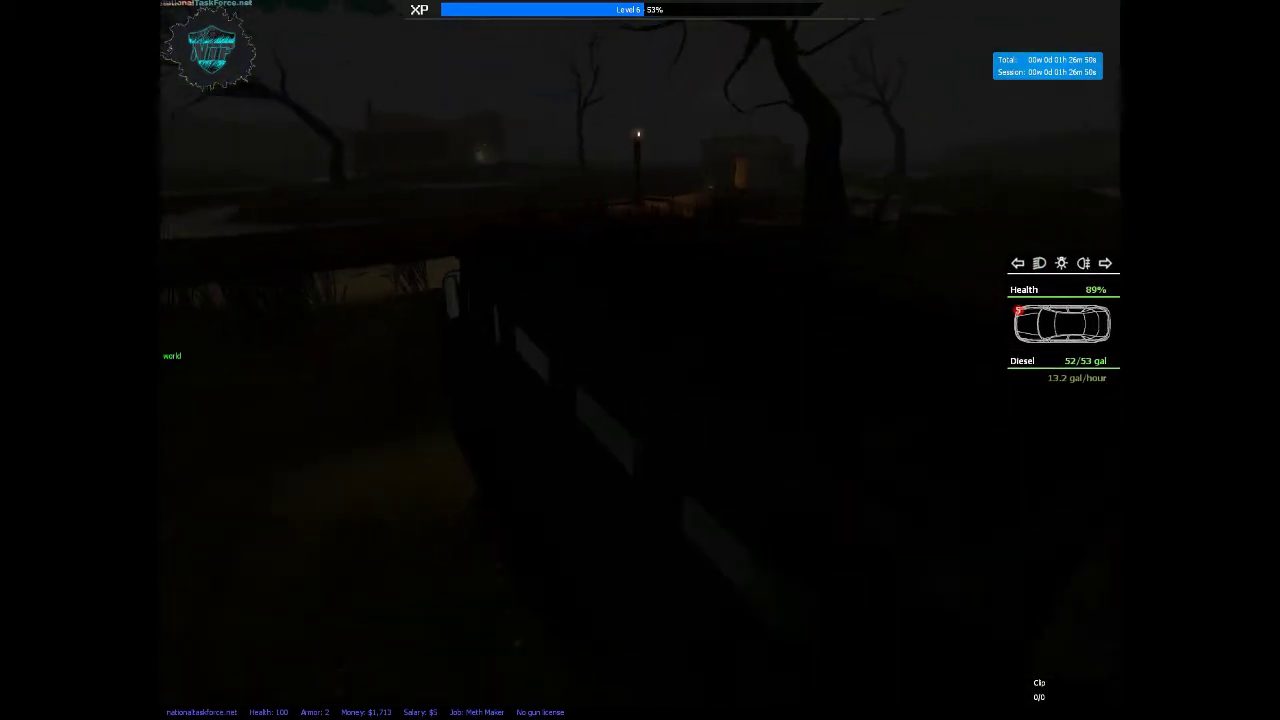
{"action": "key", "text": "e"}
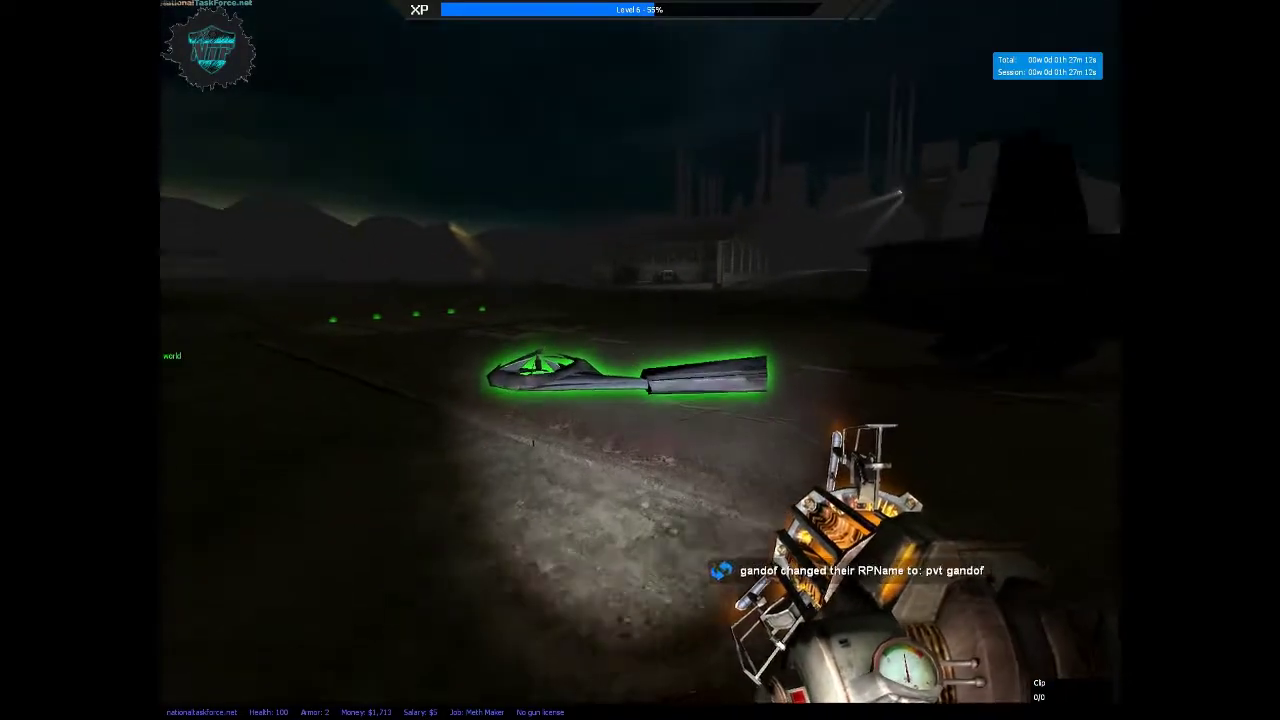
Search the airfield wreckage and hangar containers for scrap, reaching $1,721
{"action": "key", "text": "e"}
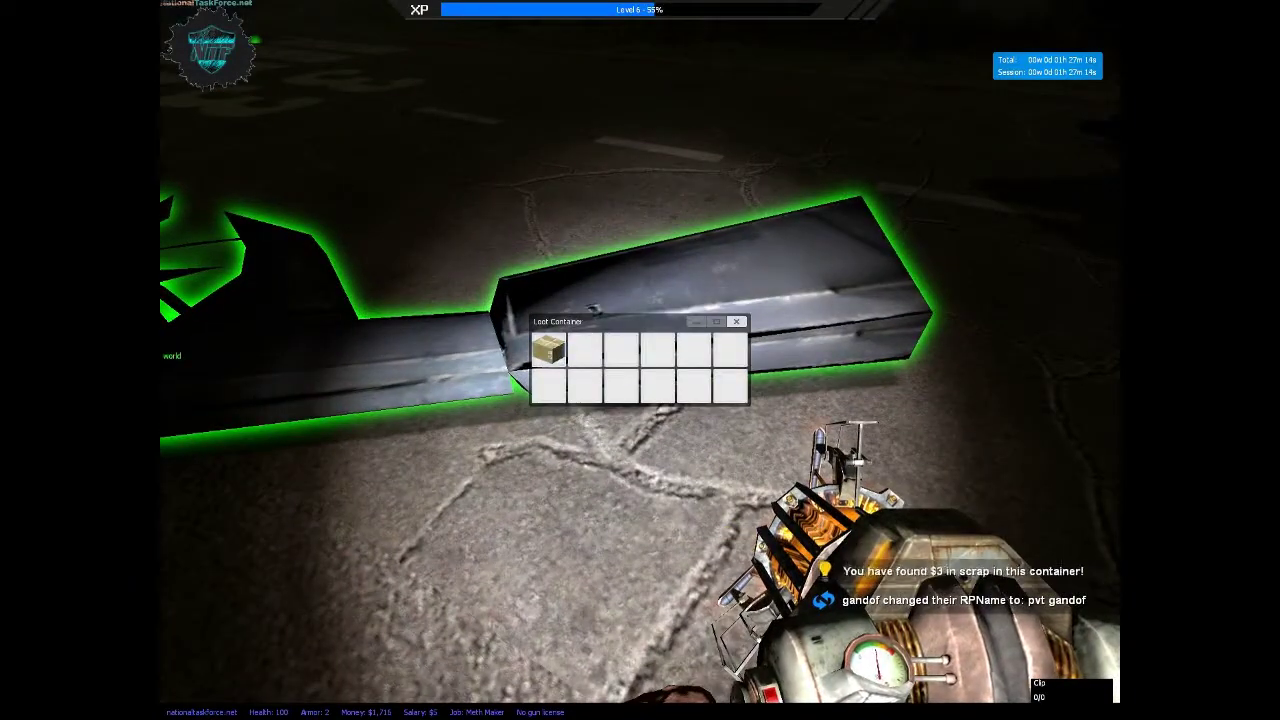
{"action": "key", "text": "Escape"}
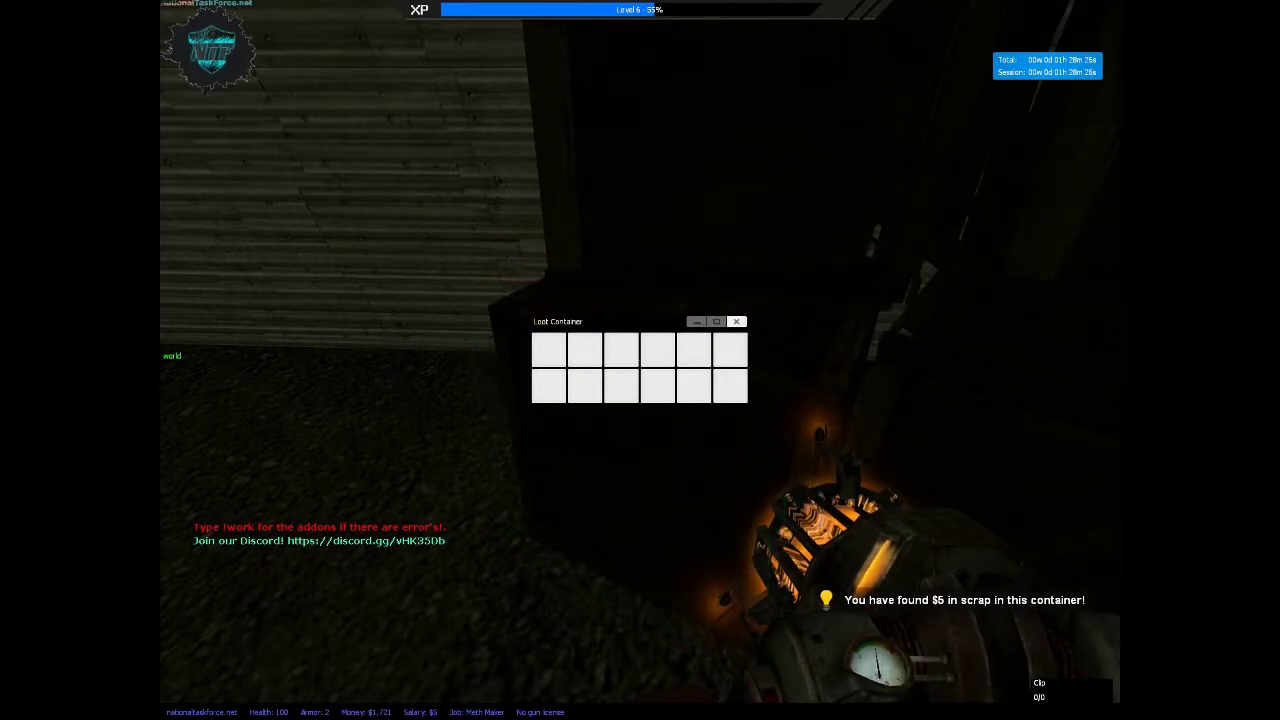
{"action": "key", "text": "Escape"}
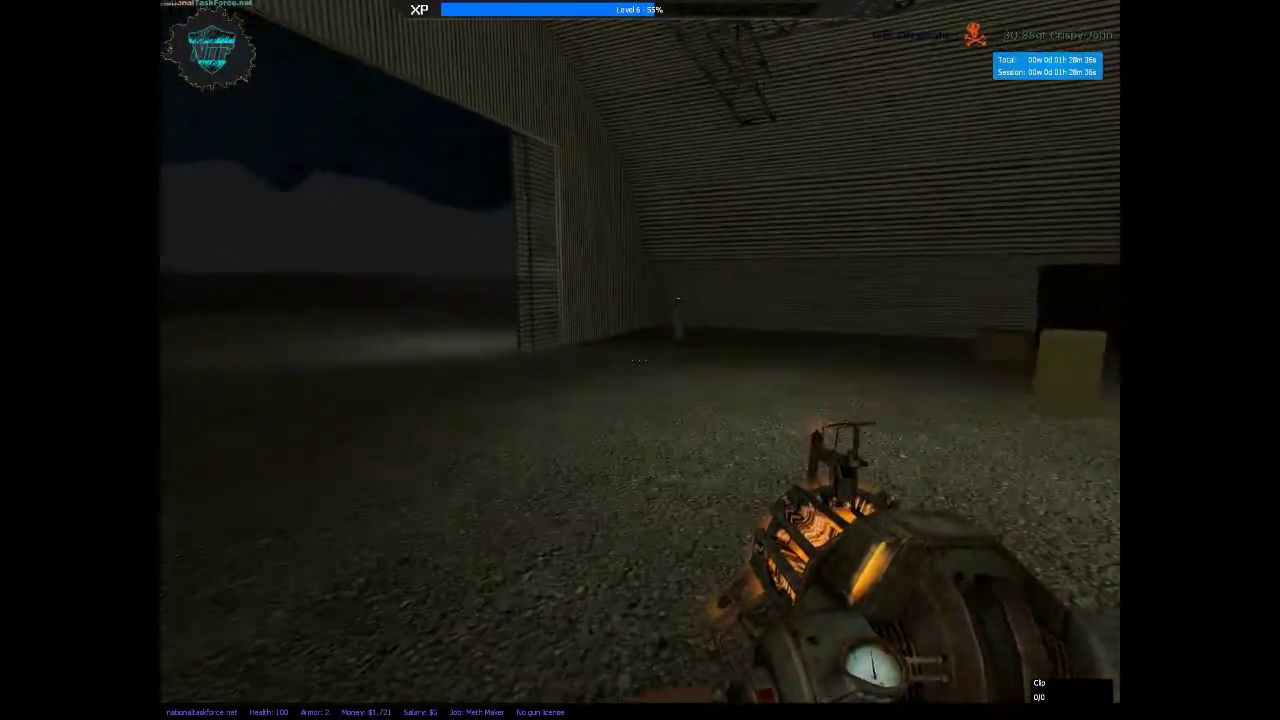
Walk past the hangar and watchtower, then pull the wrecked vehicle by town
{"action": "key", "text": "w"}
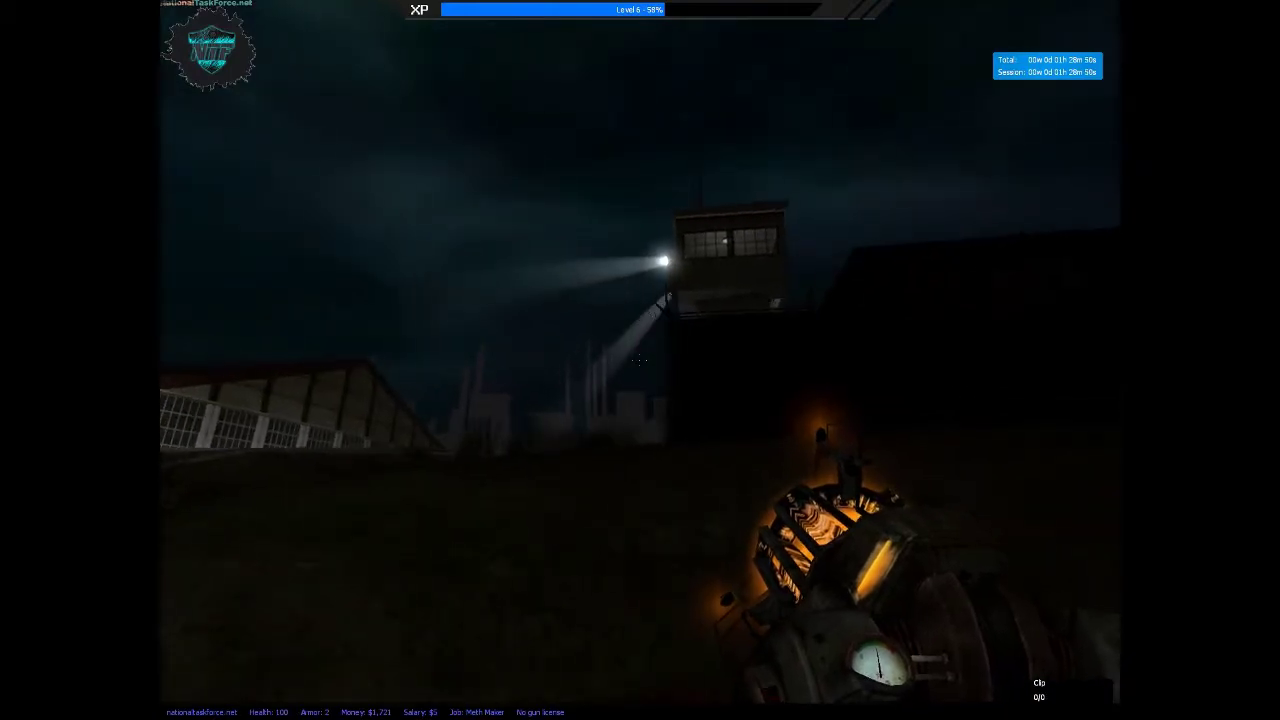
{"action": "key", "text": "w"}
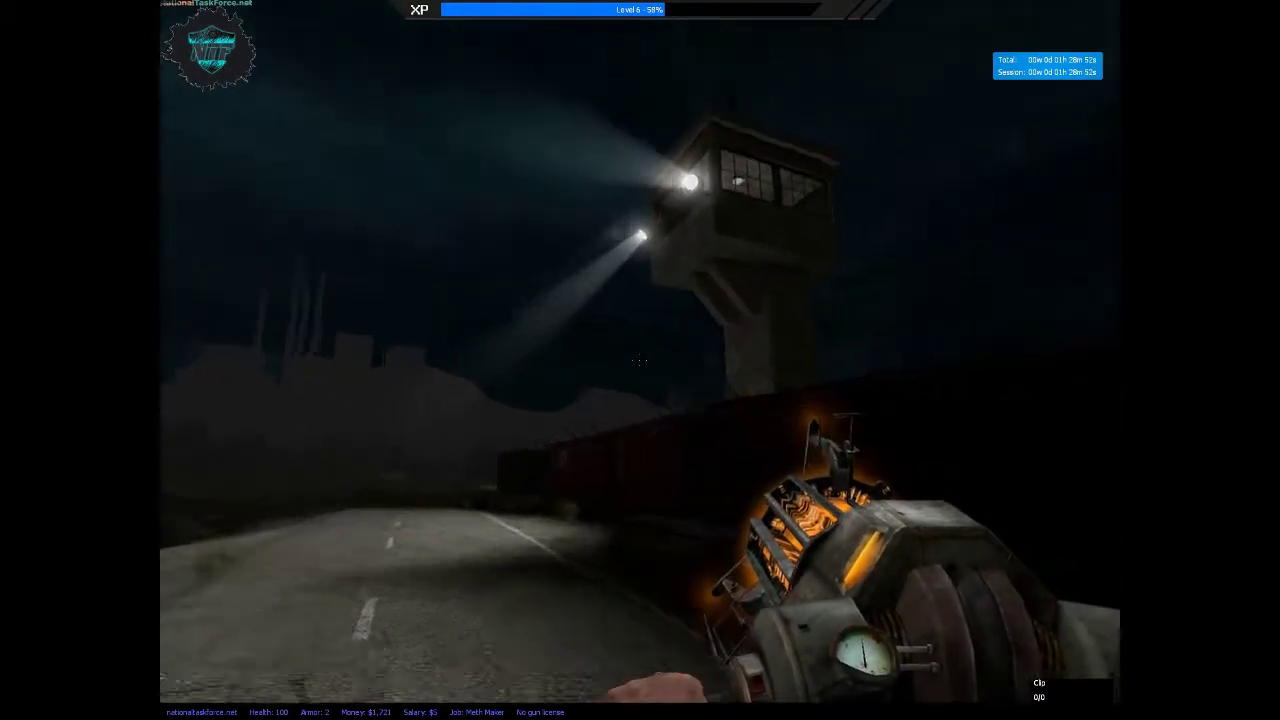
{"action": "key", "text": "w"}
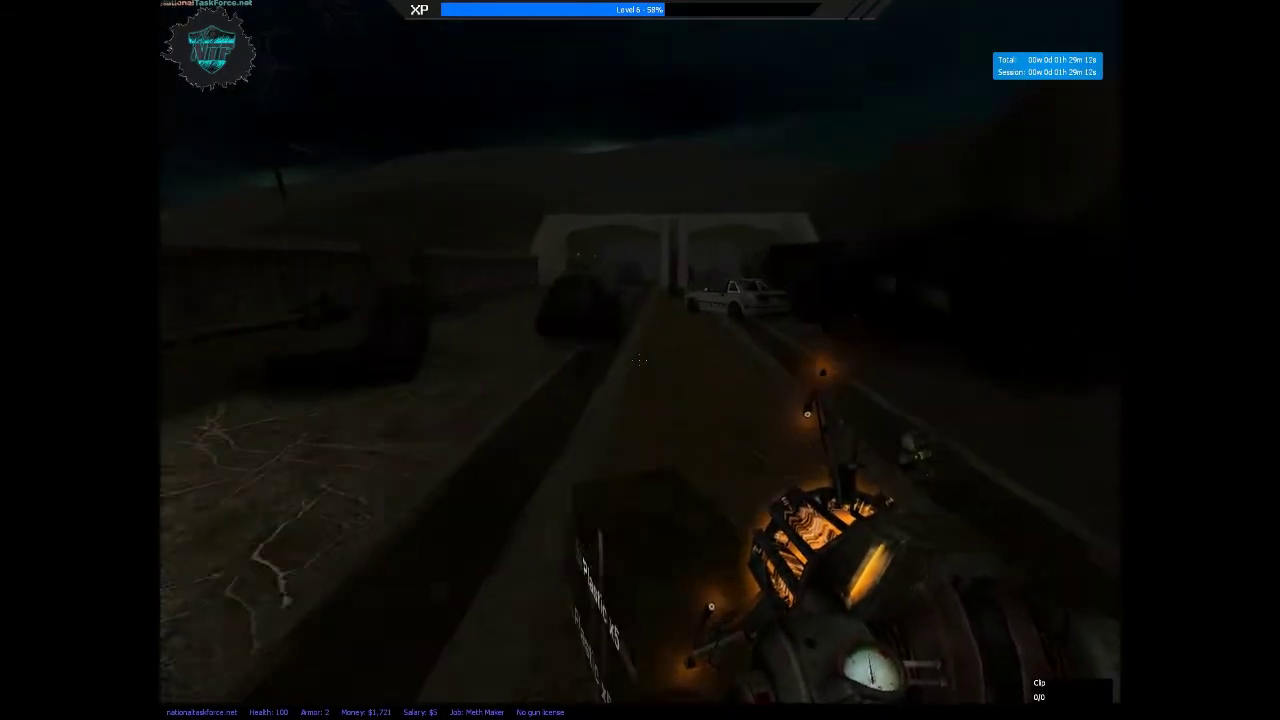
{"action": "left_click_drag", "start_coordinate": [640, 360], "coordinate": [640, 360]}
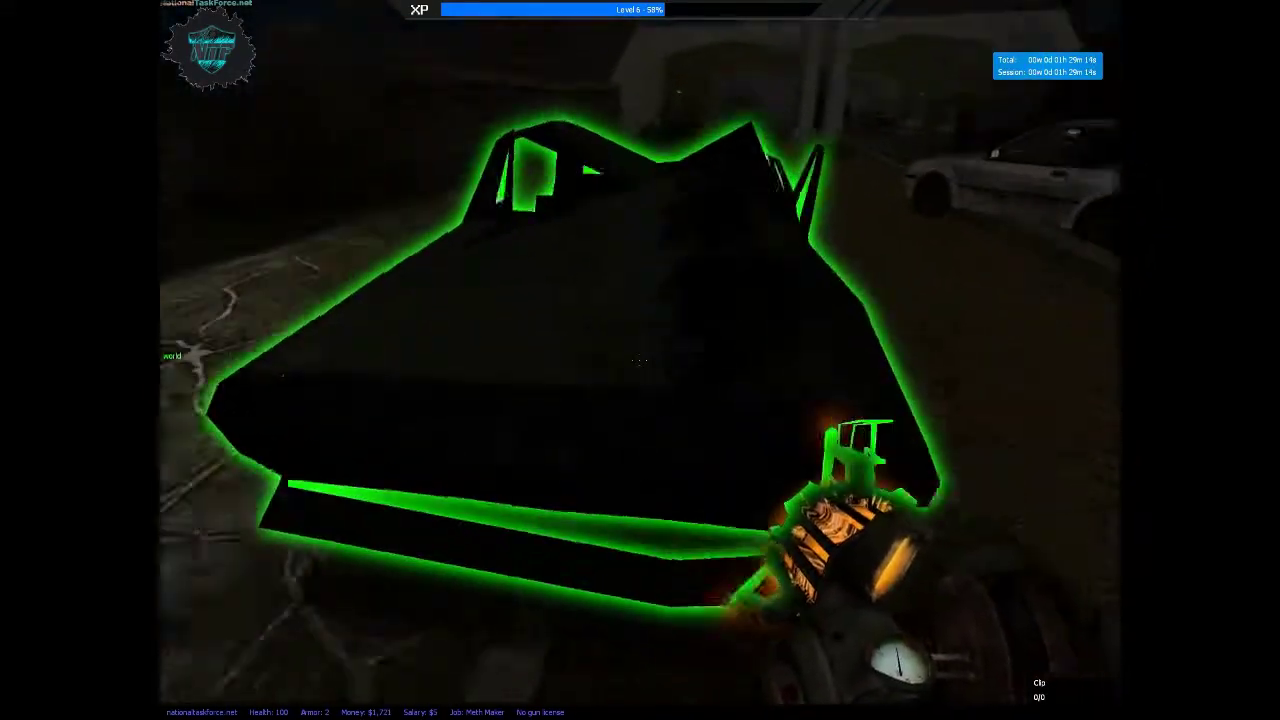
Search both wrecks' loot containers for $5 and $7 of scrap, reaching $1,733
{"action": "key", "text": "e"}
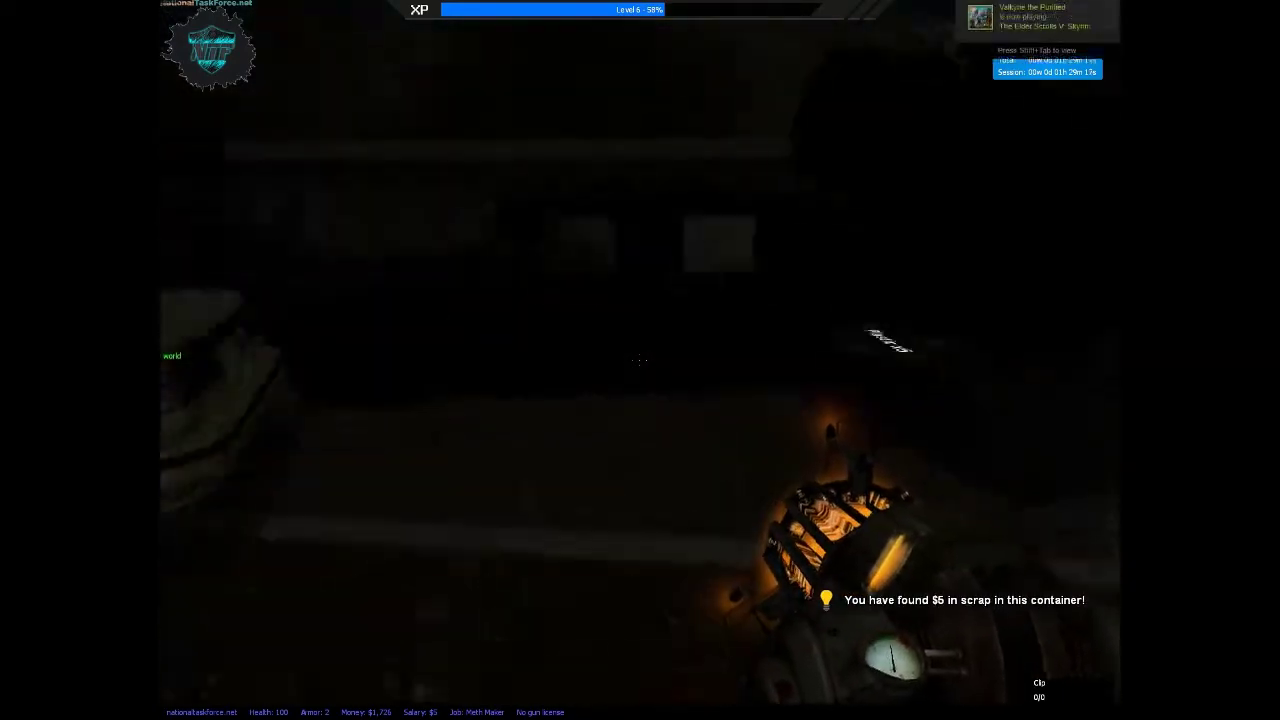
{"action": "left_click_drag", "start_coordinate": [640, 360], "coordinate": [640, 360]}
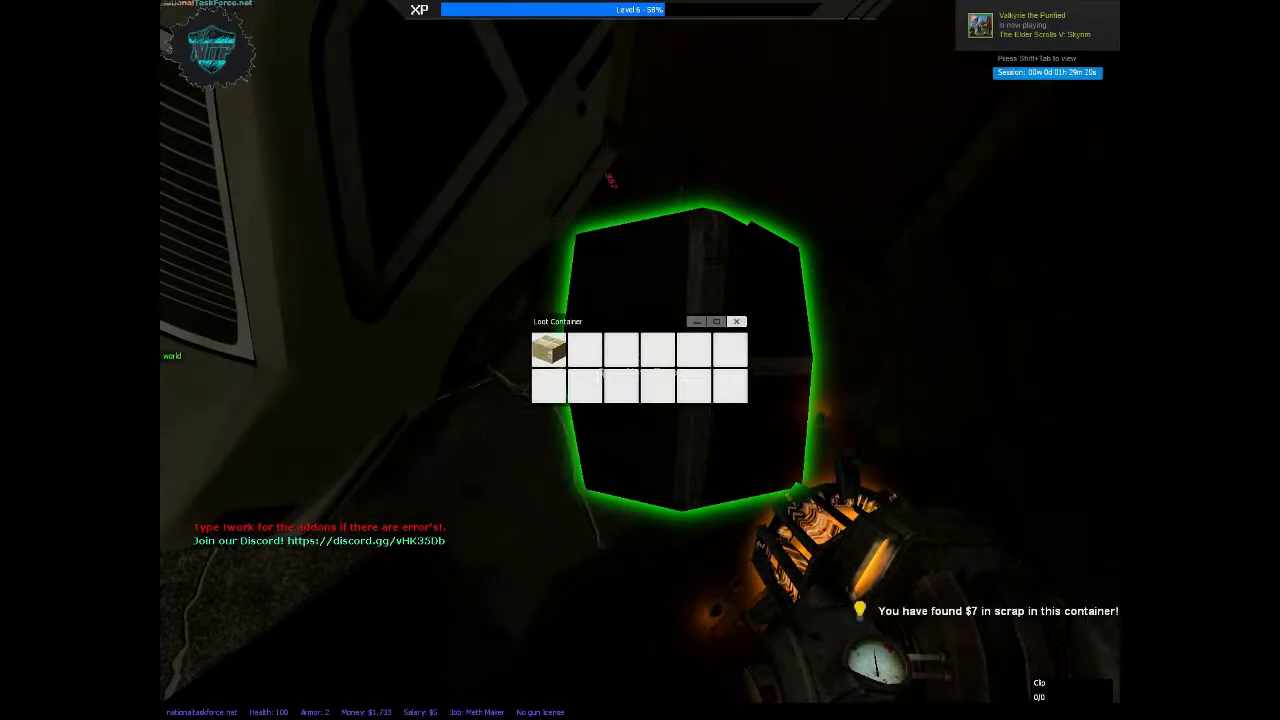
{"action": "key", "text": "e"}
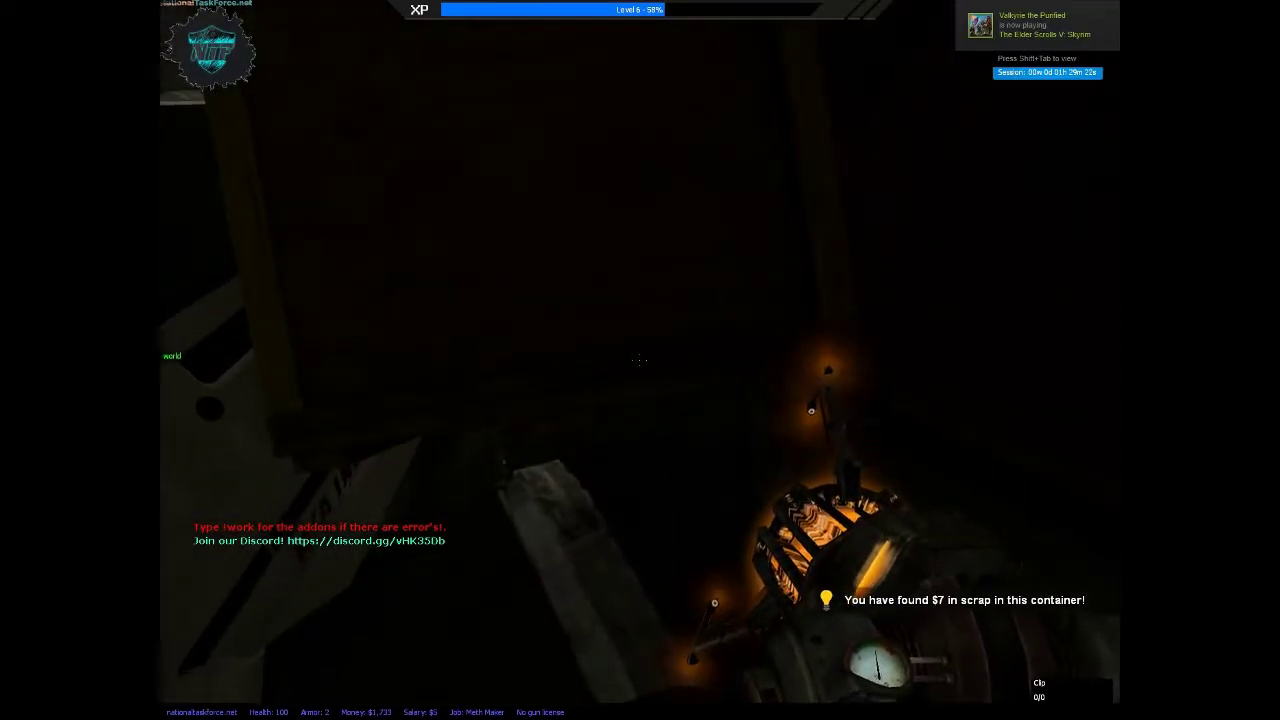
Drive the white car briefly toward the tunnel underpass, then pause the game
{"action": "key", "text": "e"}
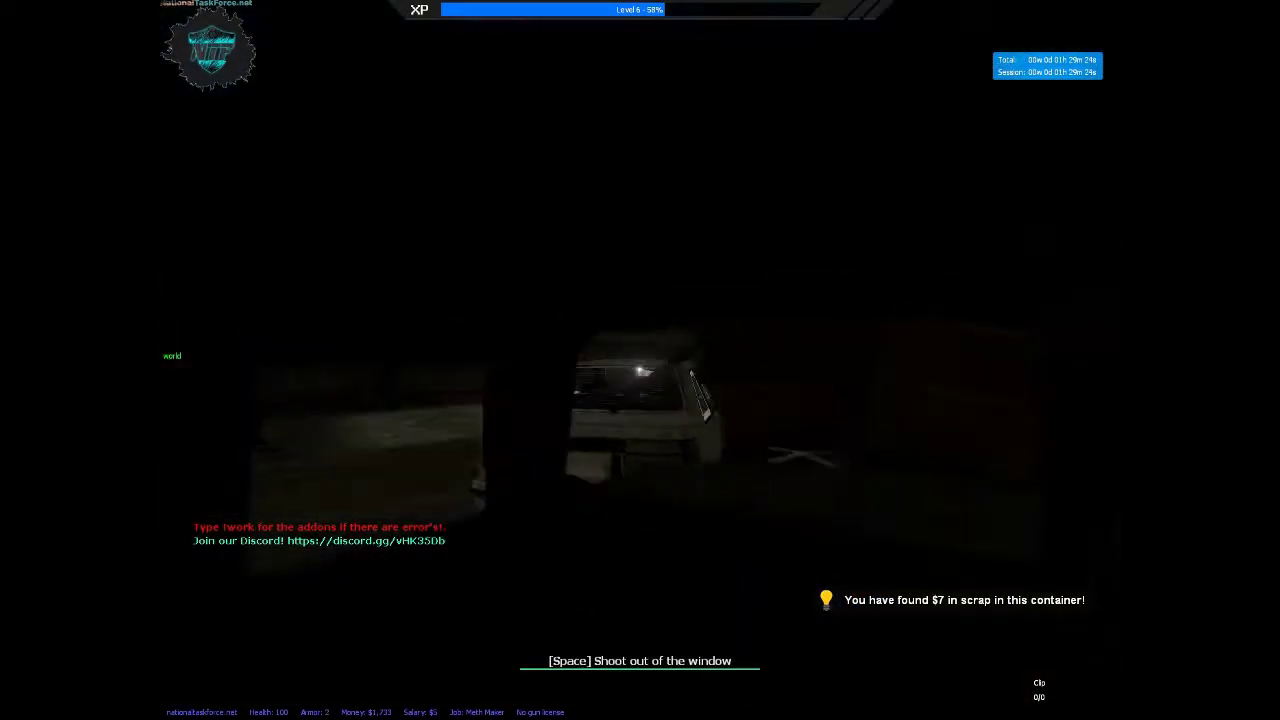
{"action": "key", "text": "w"}
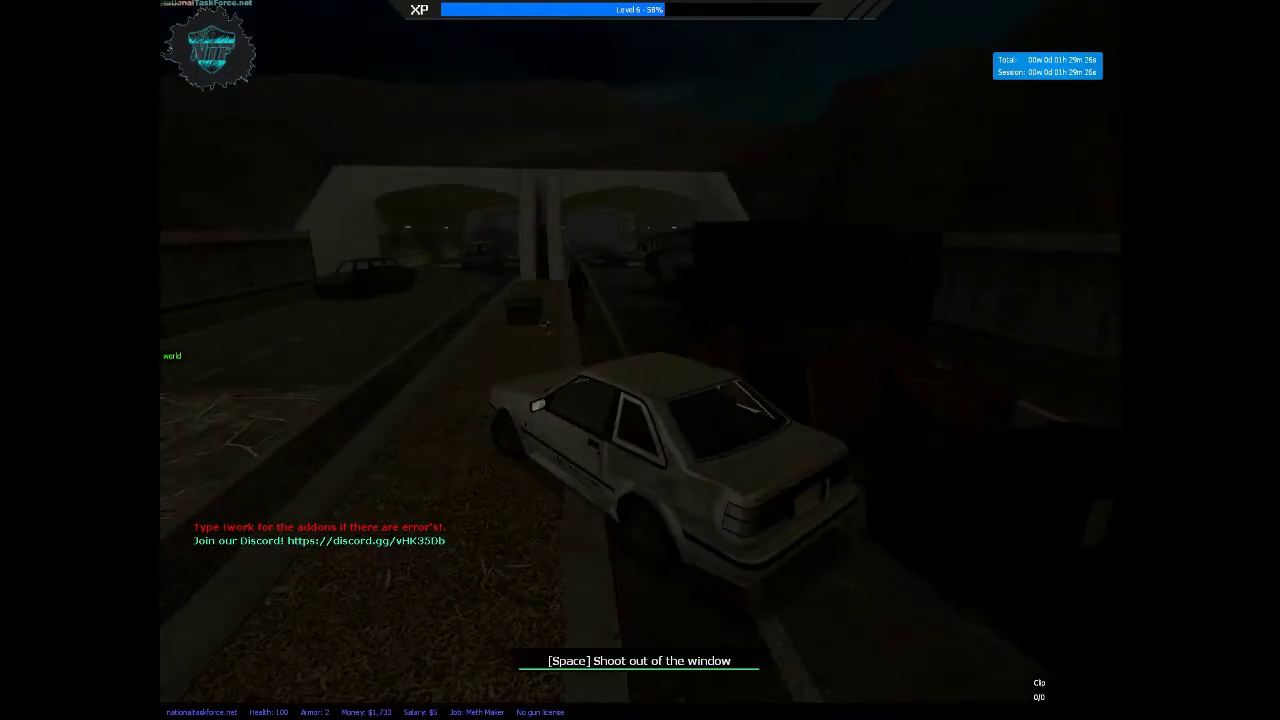
{"action": "key", "text": "space"}
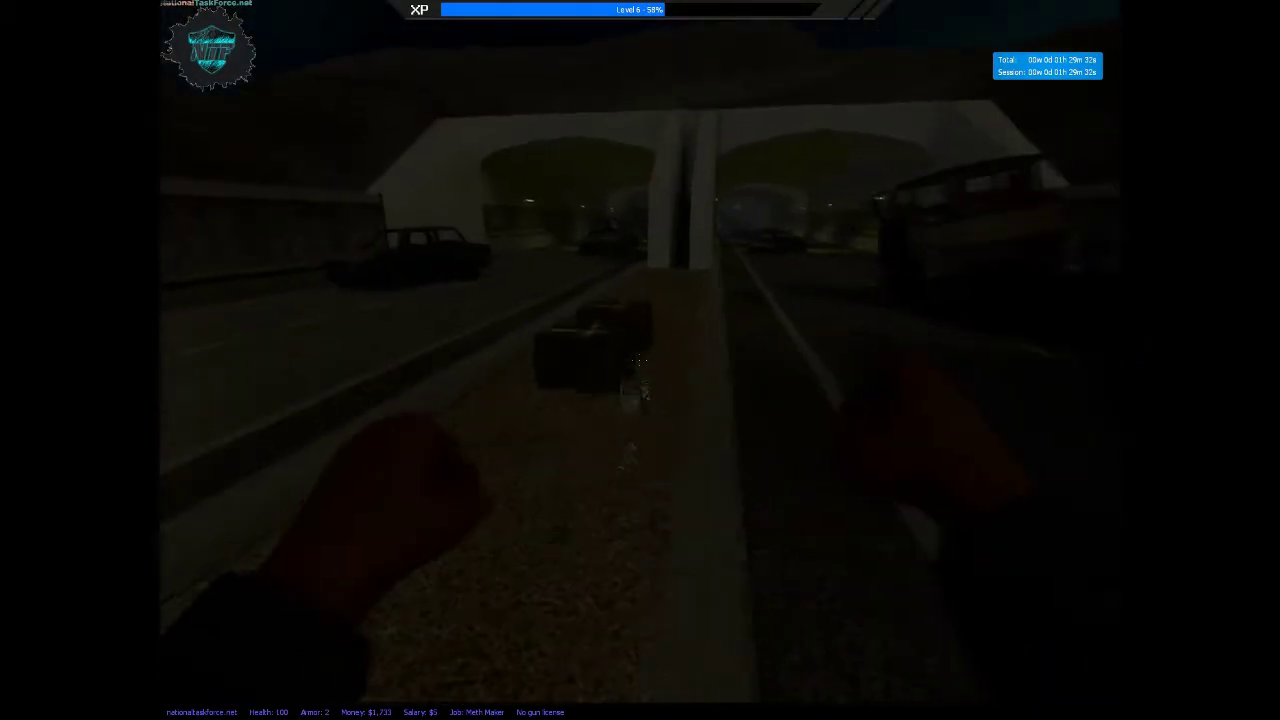
{"action": "key", "text": "Escape"}
{"action": "key", "text": "Escape"}
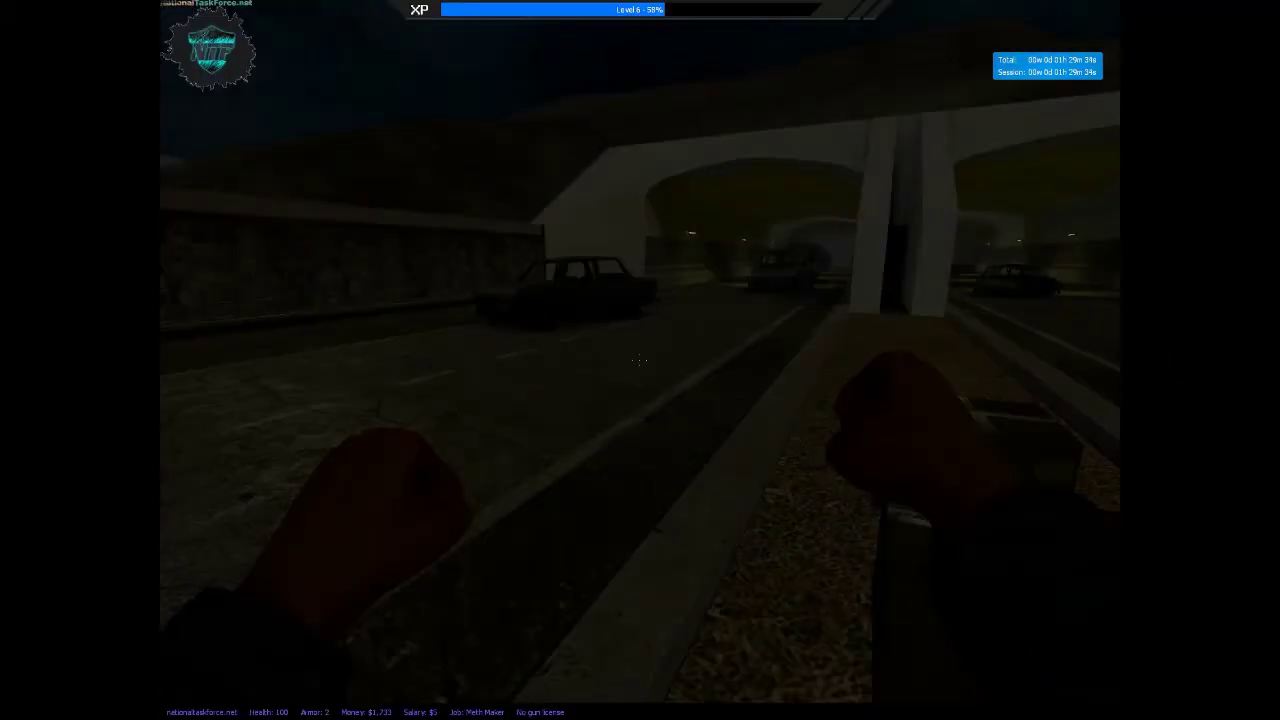